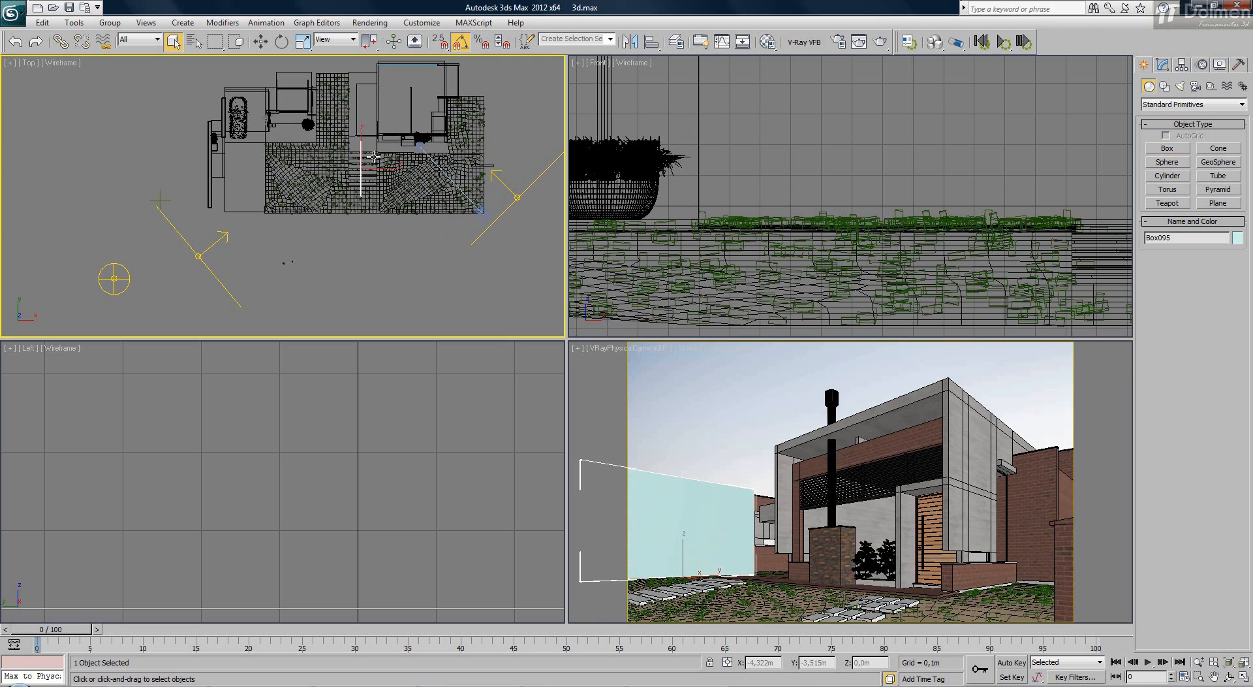
# Move the thin box to about X -5,33 m, Y -1,57 m in the Top view and hide the surrounding site objects
pyautogui.press('w')
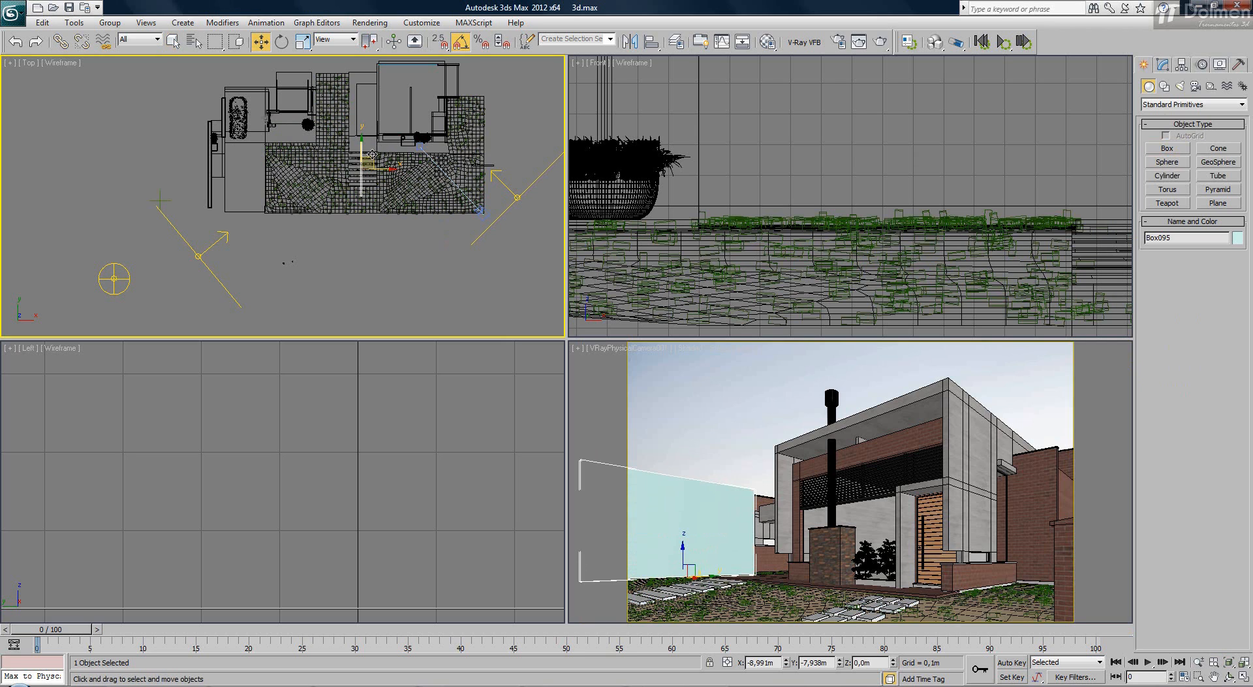
pyautogui.moveTo(372, 154); pyautogui.dragTo(374, 145)
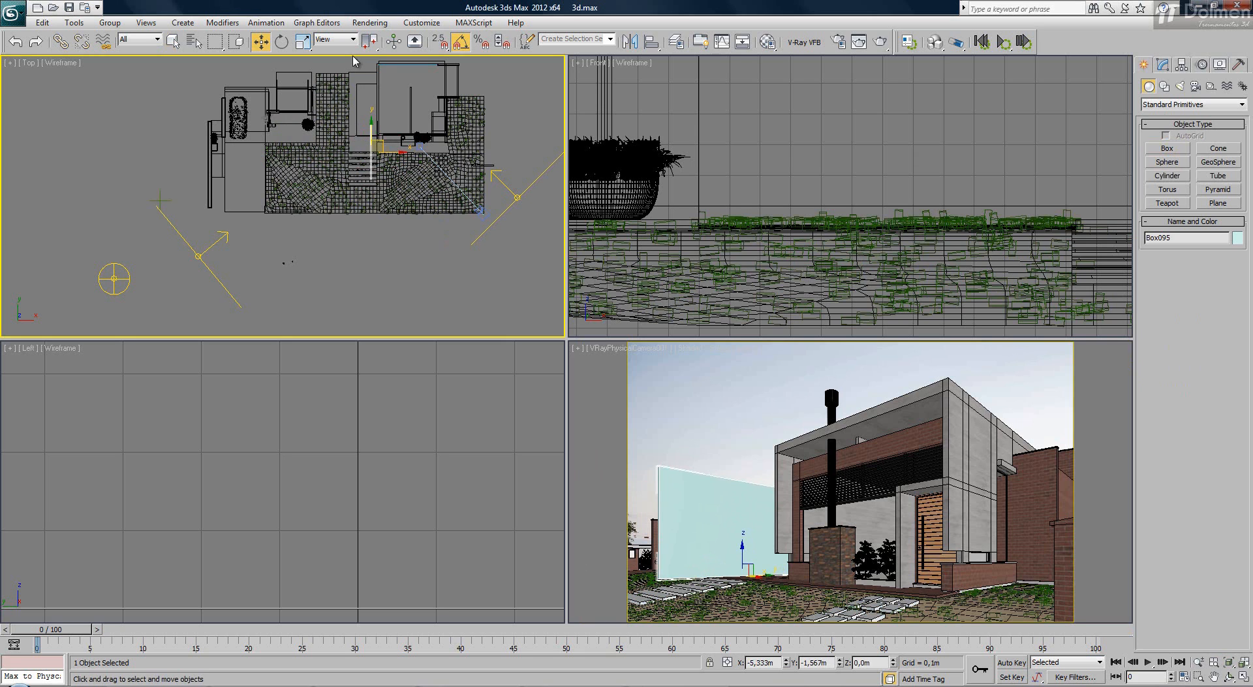
pyautogui.moveTo(354, 67); pyautogui.dragTo(90, 315)
pyautogui.rightClick(250, 181)
pyautogui.click(280, 150)
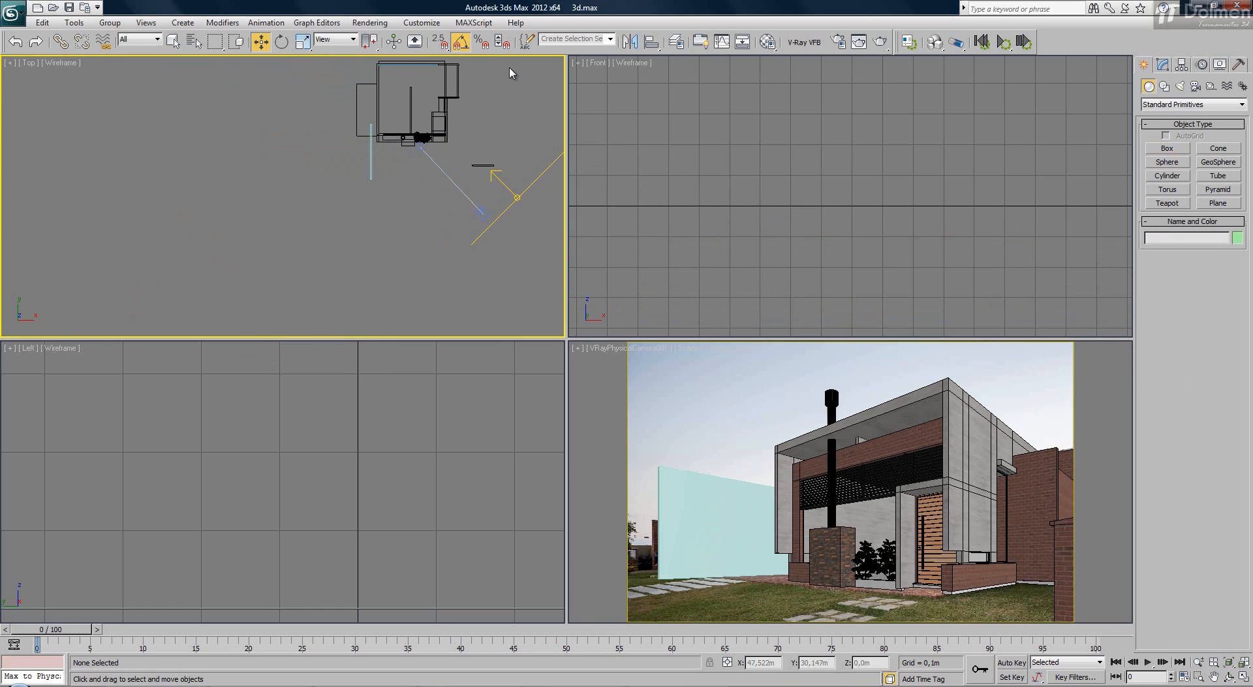
# Hide all the remaining house, camera and light objects, leaving only the thin box in the scene
pyautogui.moveTo(508, 66); pyautogui.dragTo(329, 279)
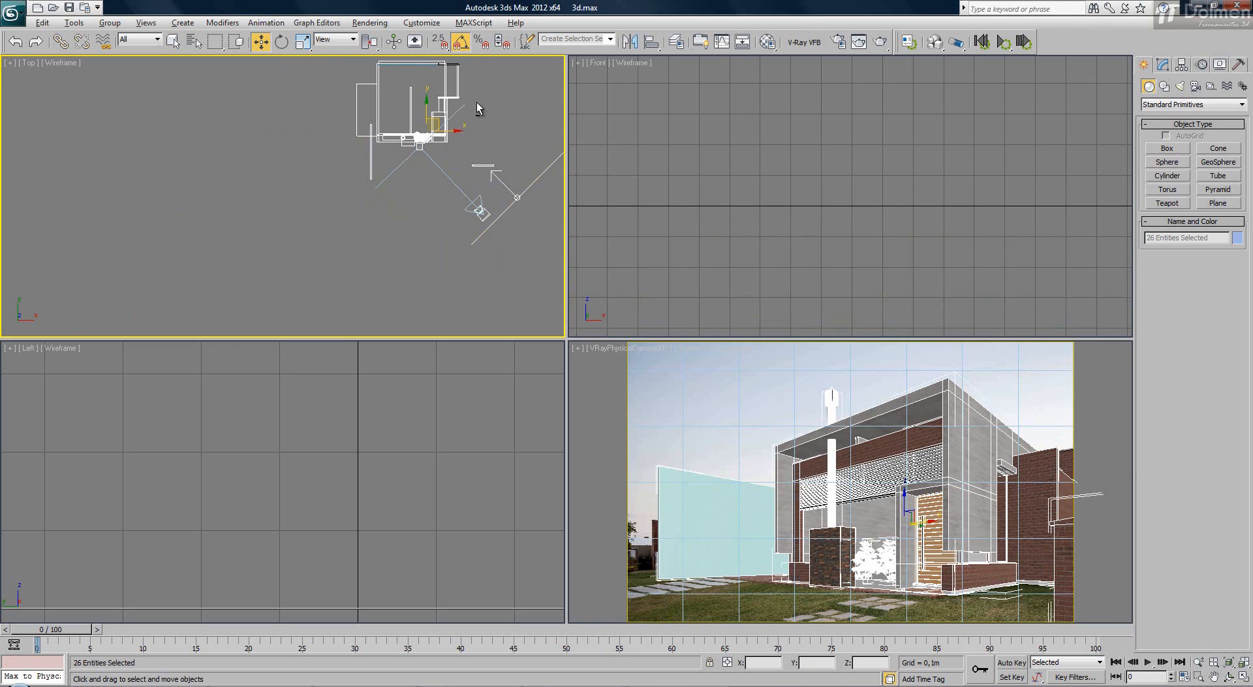
pyautogui.keyDown('alt'); pyautogui.click(372, 164); pyautogui.keyUp('alt')
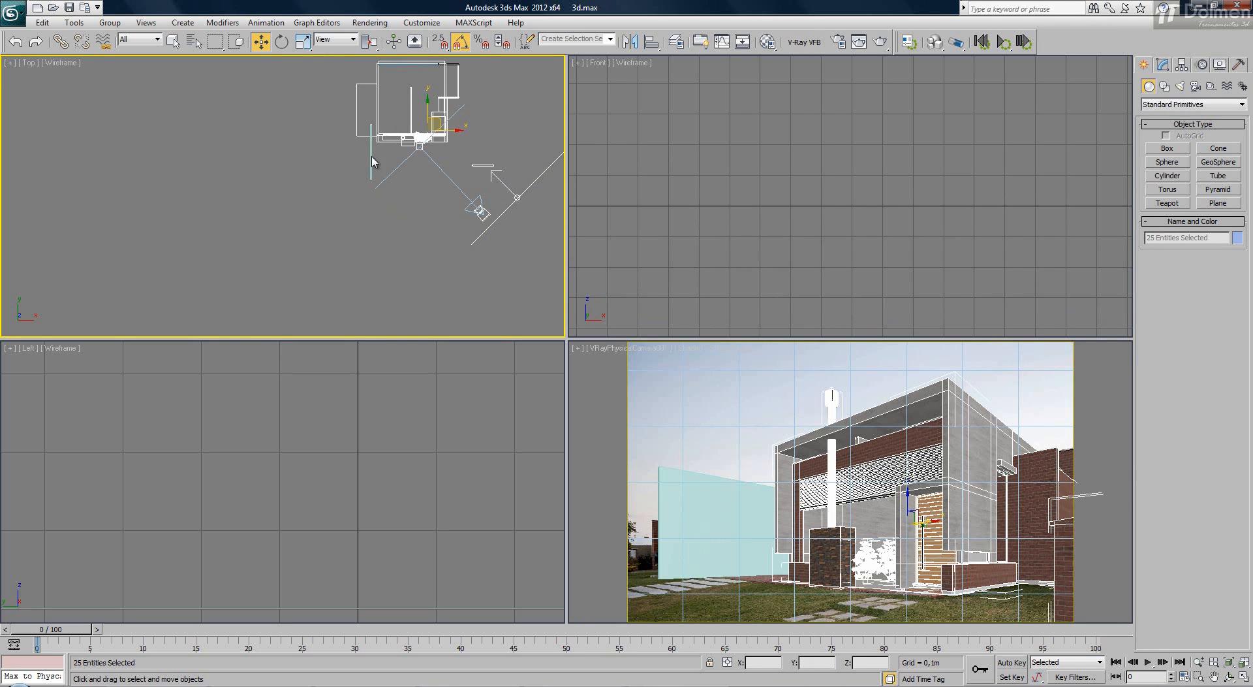
pyautogui.rightClick(367, 158)
pyautogui.click(406, 57)
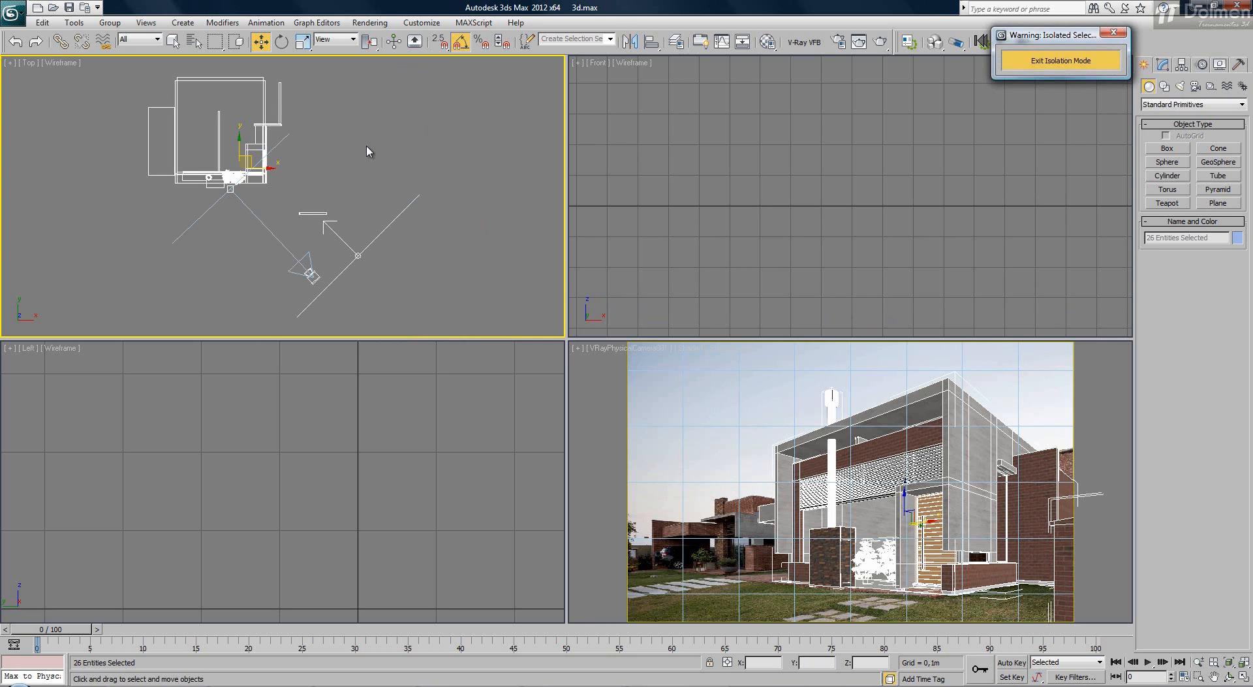
pyautogui.click(1044, 62)
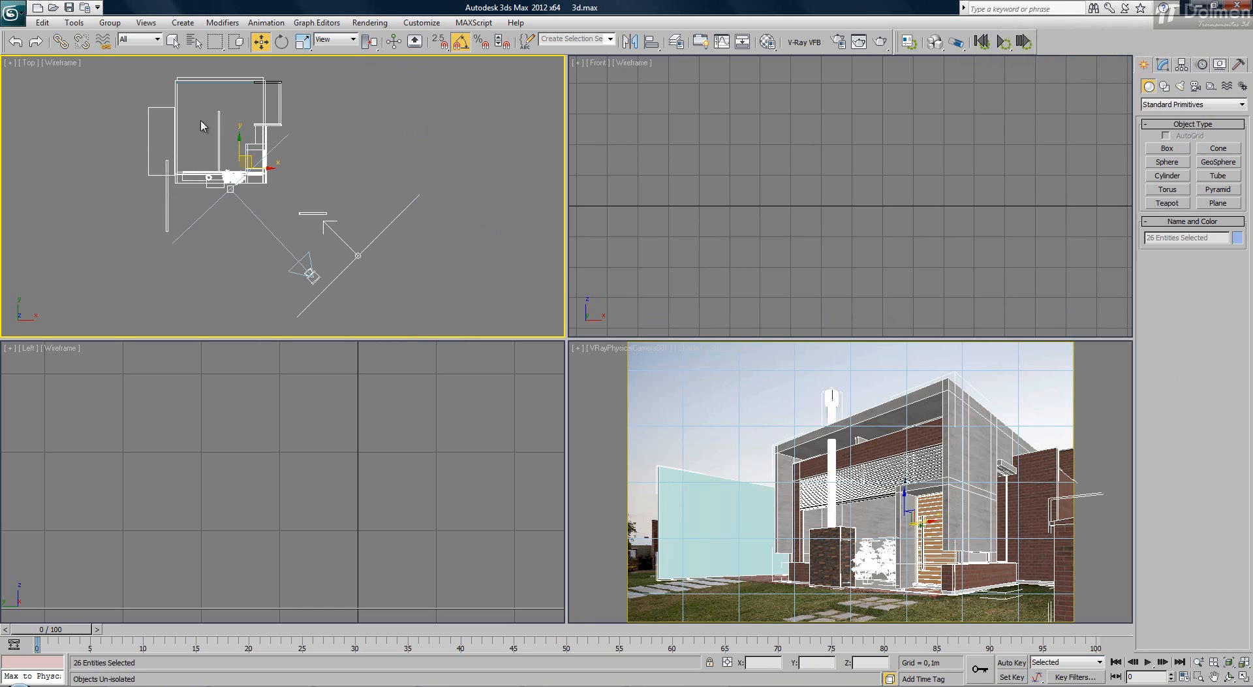
pyautogui.keyDown('alt'); pyautogui.click(167, 187); pyautogui.keyUp('alt')
pyautogui.rightClick(233, 163)
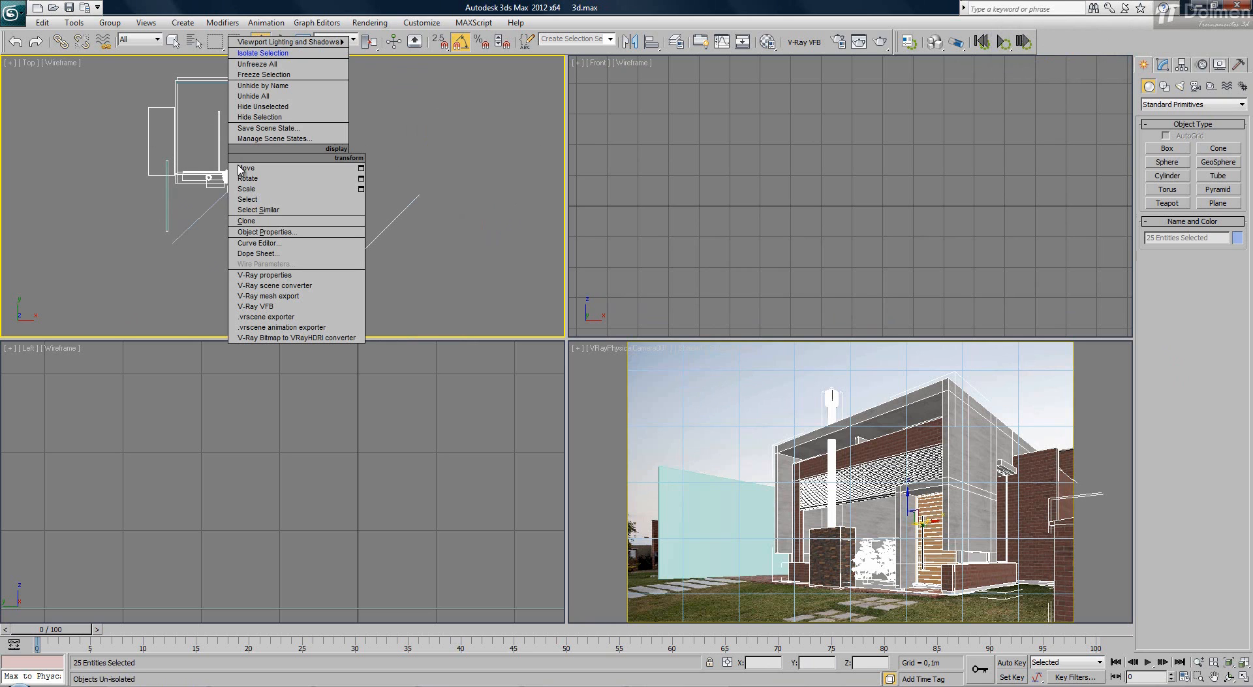
pyautogui.click(278, 129)
pyautogui.moveTo(314, 74); pyautogui.dragTo(159, 102)
pyautogui.rightClick(237, 115)
pyautogui.click(246, 81)
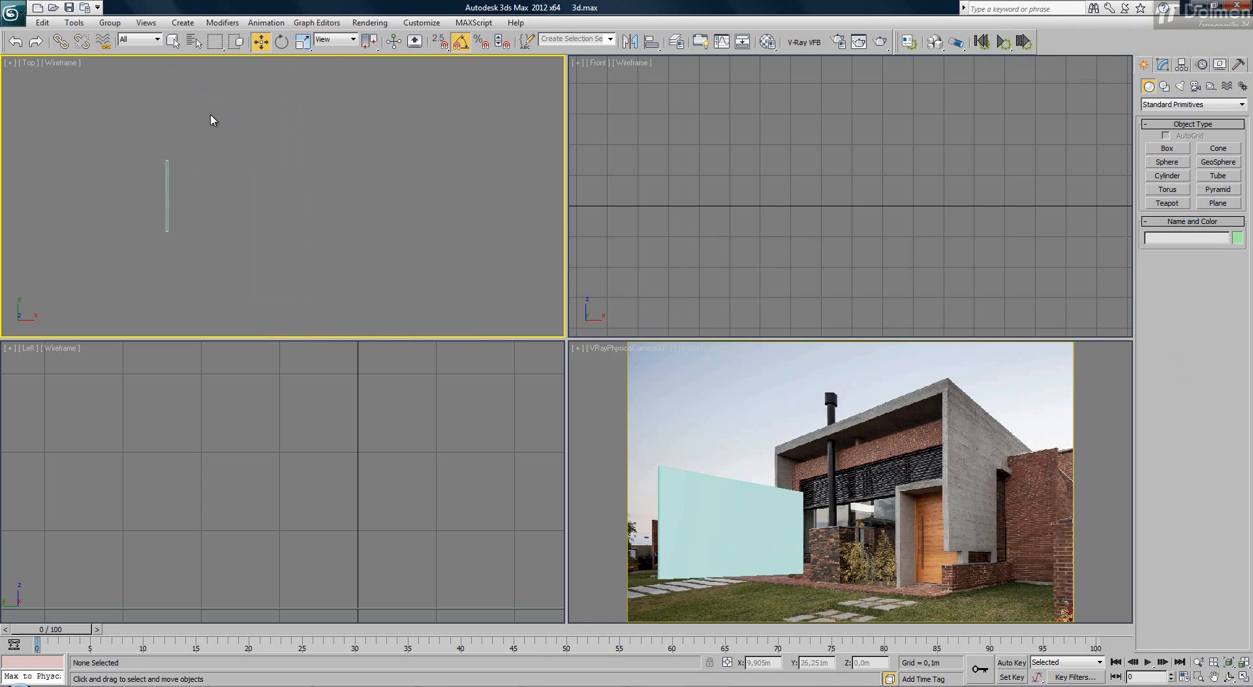
# Move the box to about X 14,14 m, Y -2,13 m and rotate it diagonally so its broad face points toward the camera
pyautogui.click(170, 189)
pyautogui.moveTo(181, 189); pyautogui.dragTo(303, 172)
pyautogui.press('e')
pyautogui.press('w')
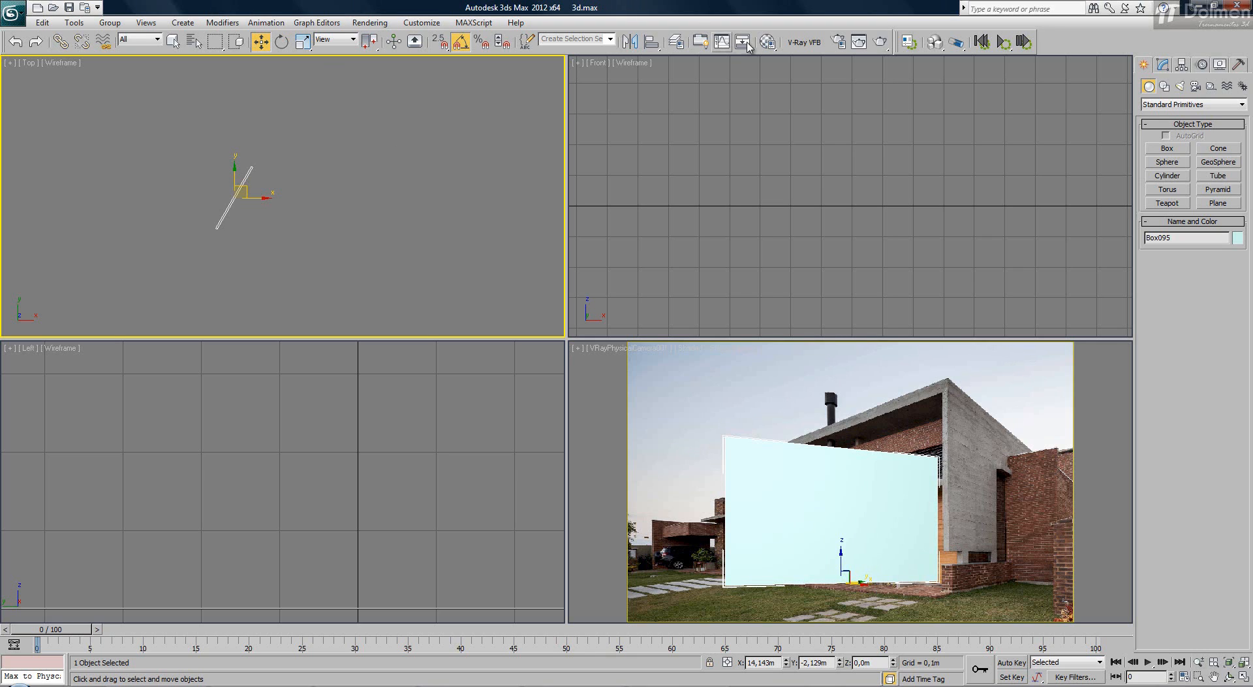
# Change the Material #18 sample to a VRayBlendMtl in the Material Editor, discarding the old material
pyautogui.click(770, 45)
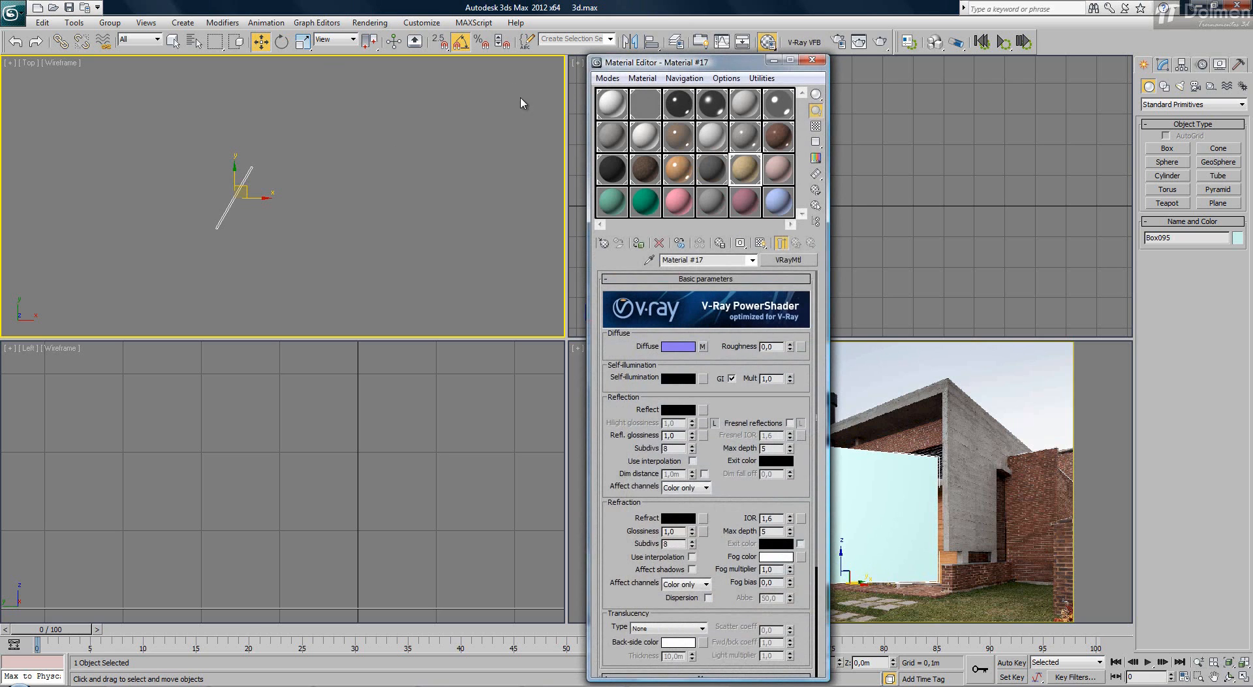
pyautogui.click(783, 178)
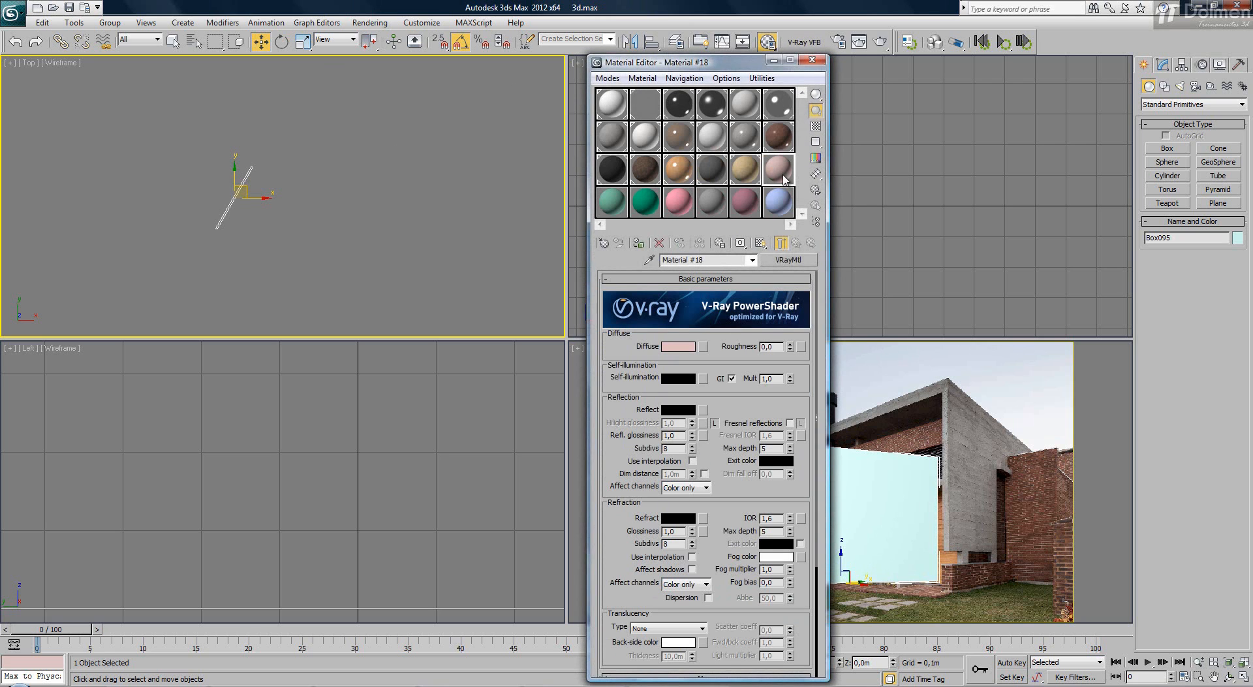
pyautogui.moveTo(680, 66); pyautogui.dragTo(450, 51)
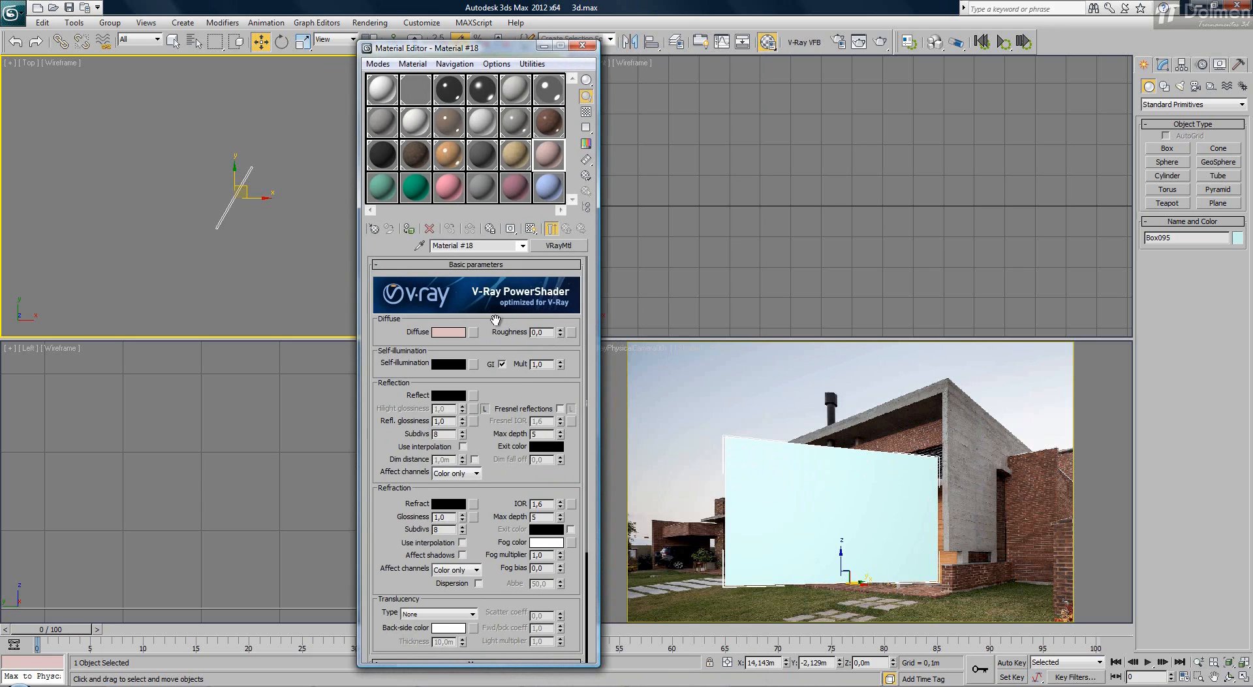
pyautogui.click(547, 251)
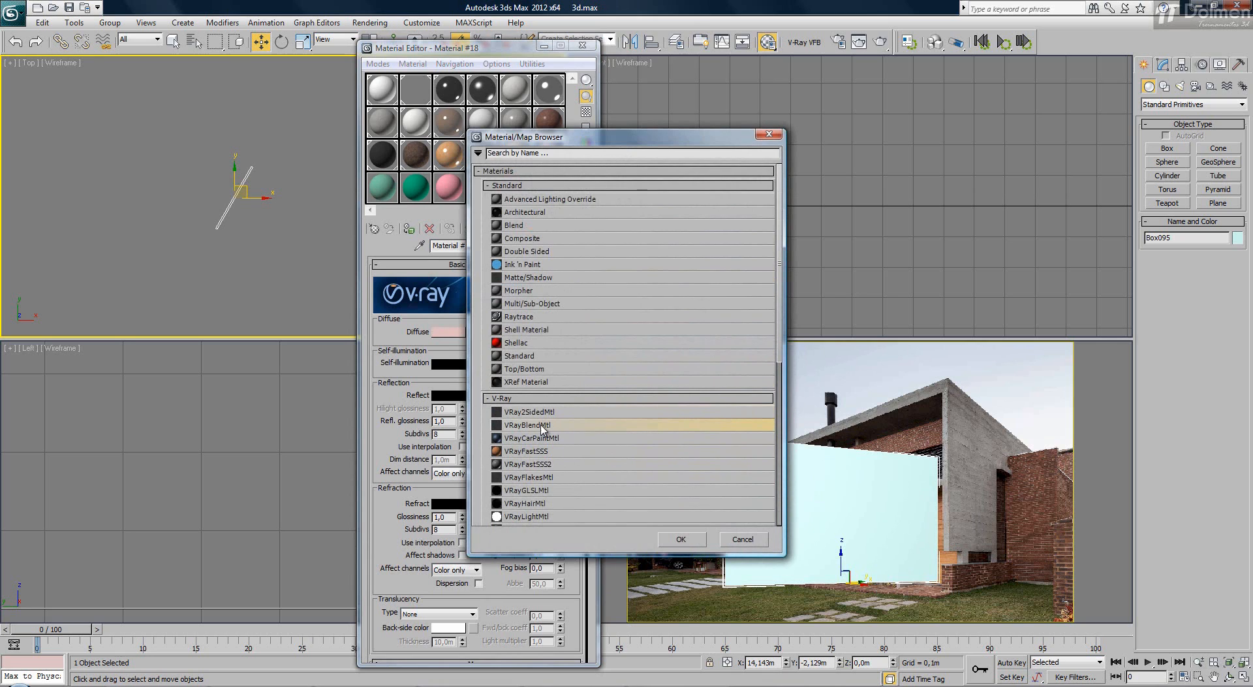
pyautogui.doubleClick(541, 425)
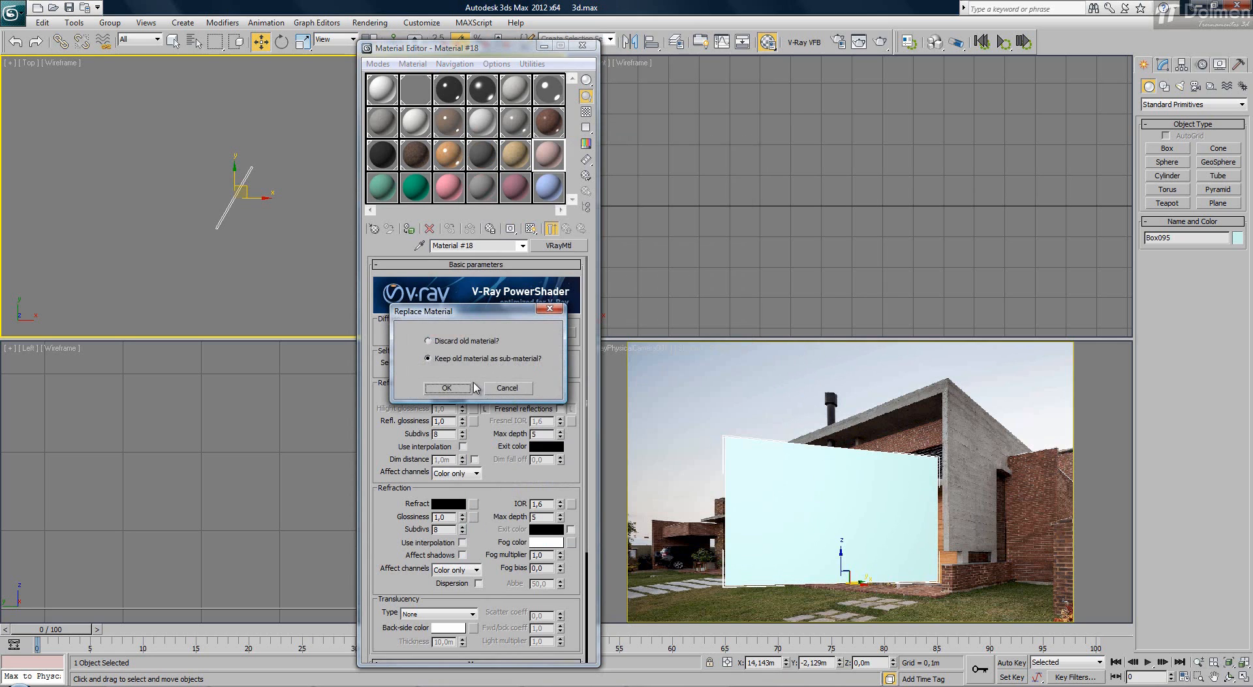
pyautogui.click(457, 344)
pyautogui.click(447, 389)
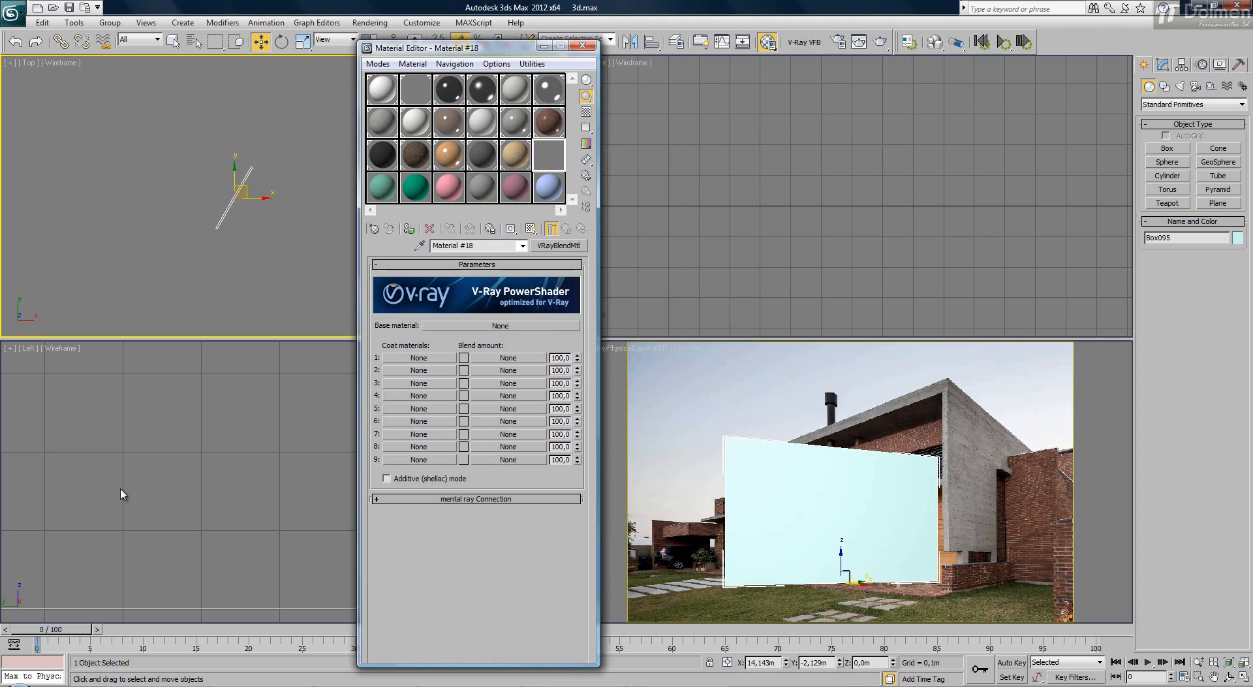
# Assign a VRayMtl as the base material of the blend material
pyautogui.click(480, 326)
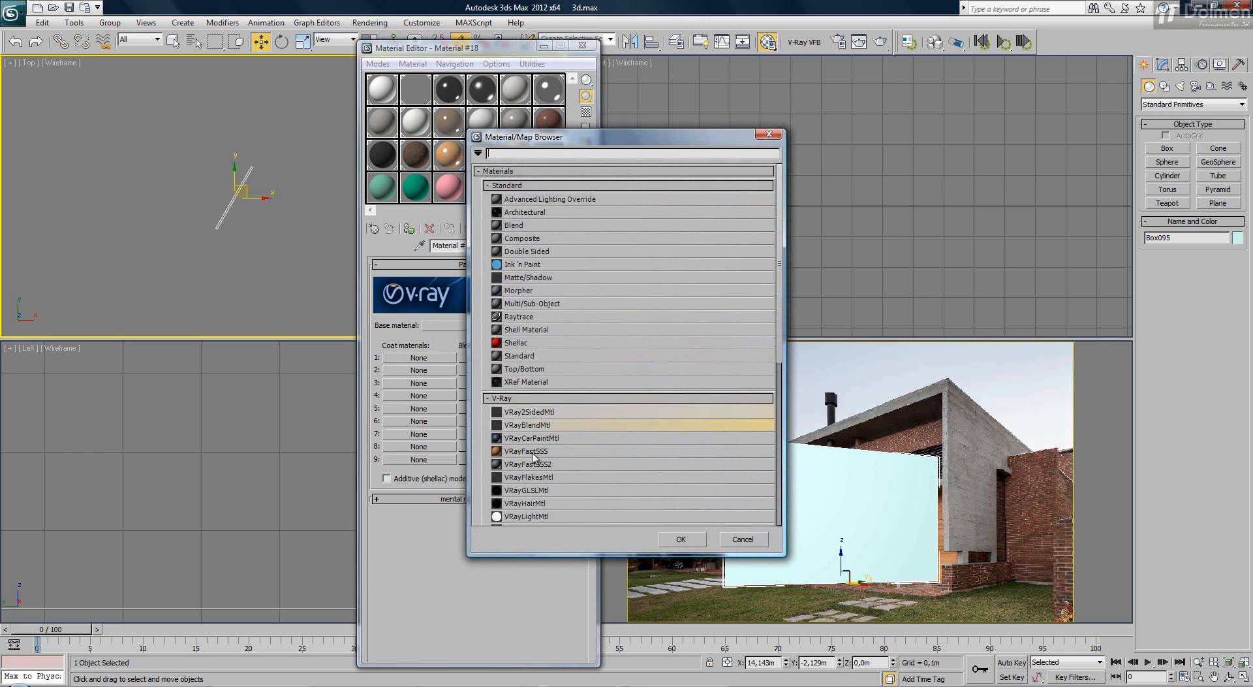
pyautogui.scroll(-2, 557, 461)
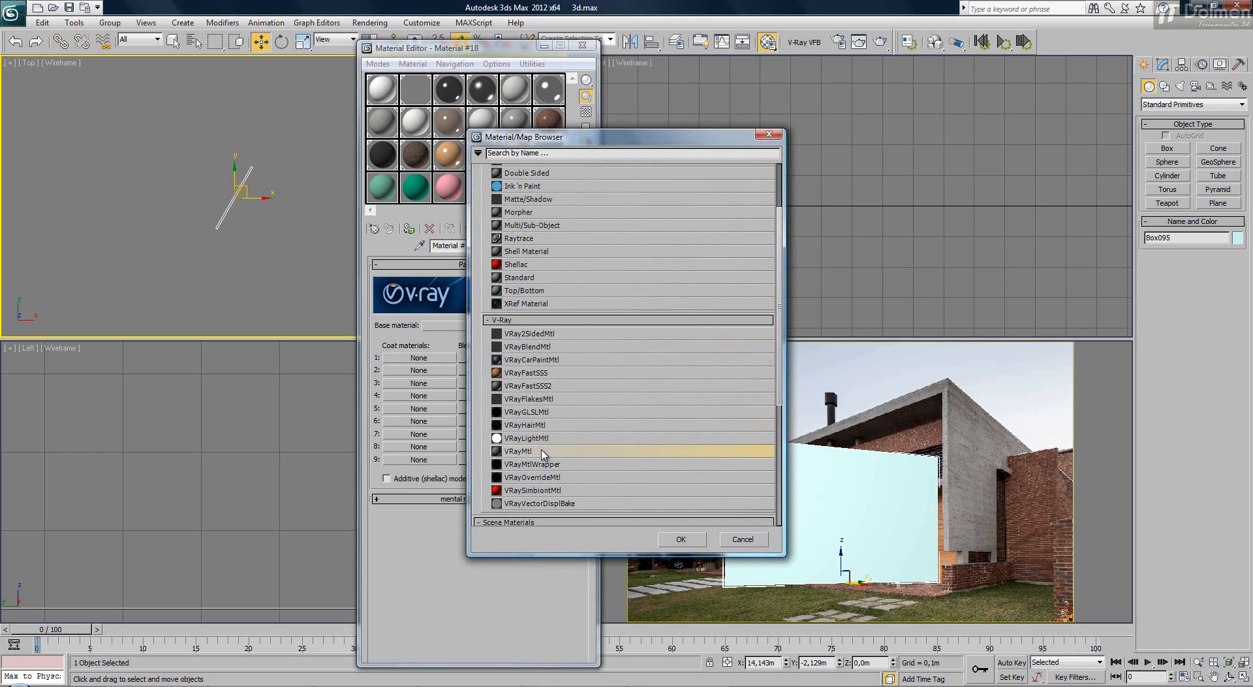
pyautogui.doubleClick(543, 452)
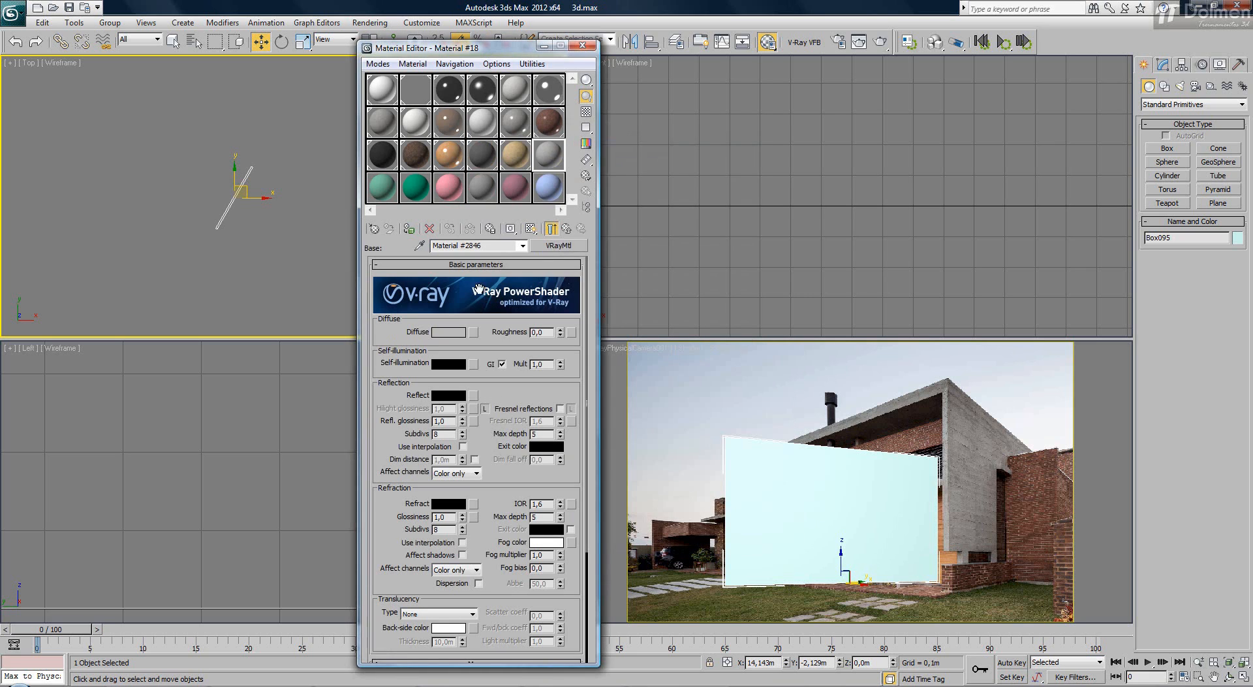
# Load the Concreto_DIFFUSE bitmap as the base material's diffuse map and apply the material to the box, shown in the viewport
pyautogui.click(473, 332)
pyautogui.scroll(3, 529, 216)
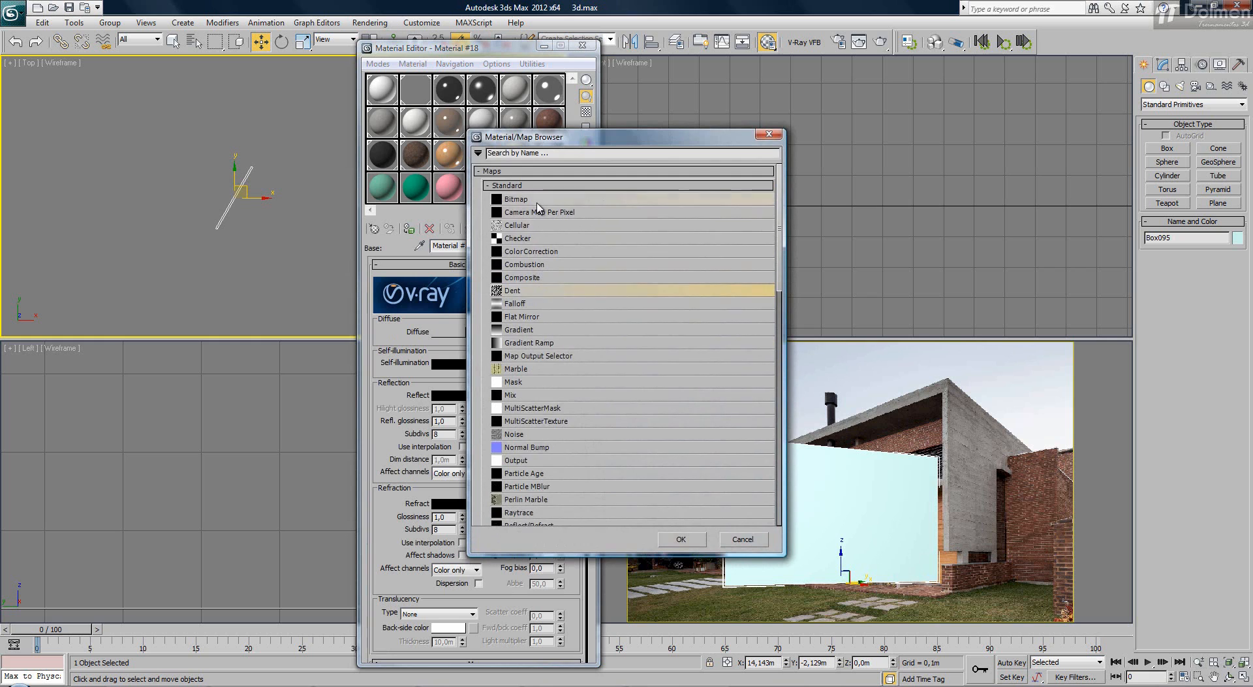
pyautogui.doubleClick(532, 191)
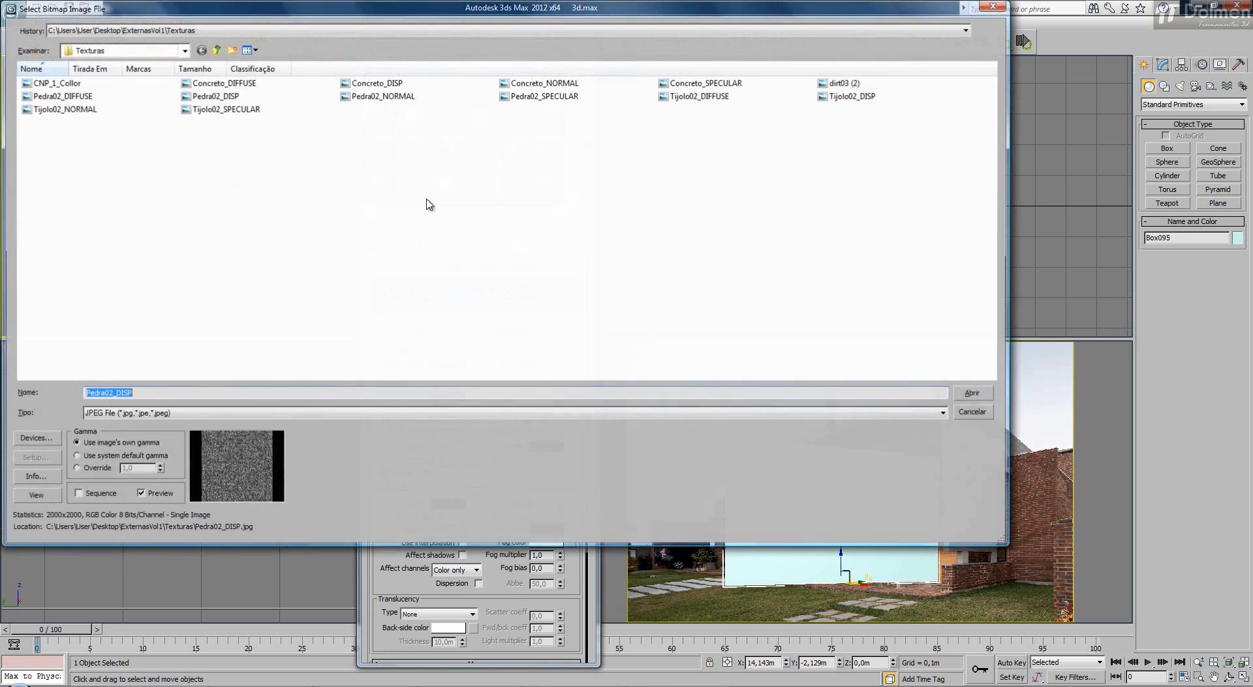
pyautogui.click(209, 85)
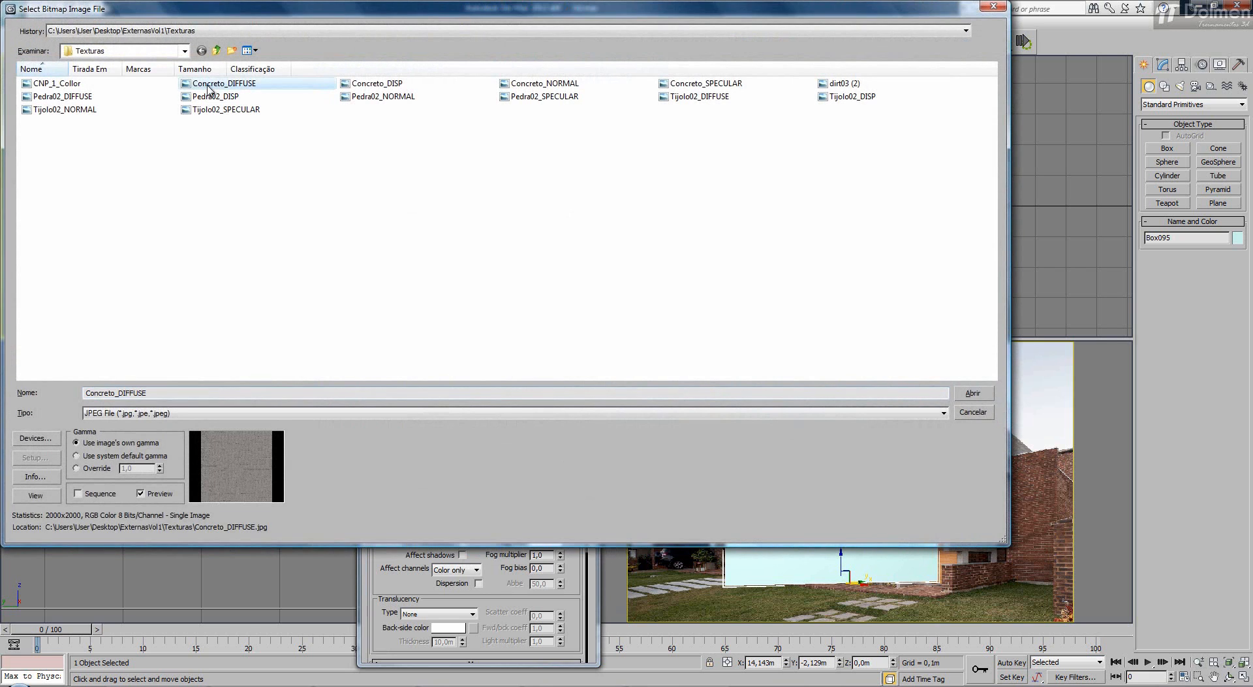
pyautogui.click(973, 395)
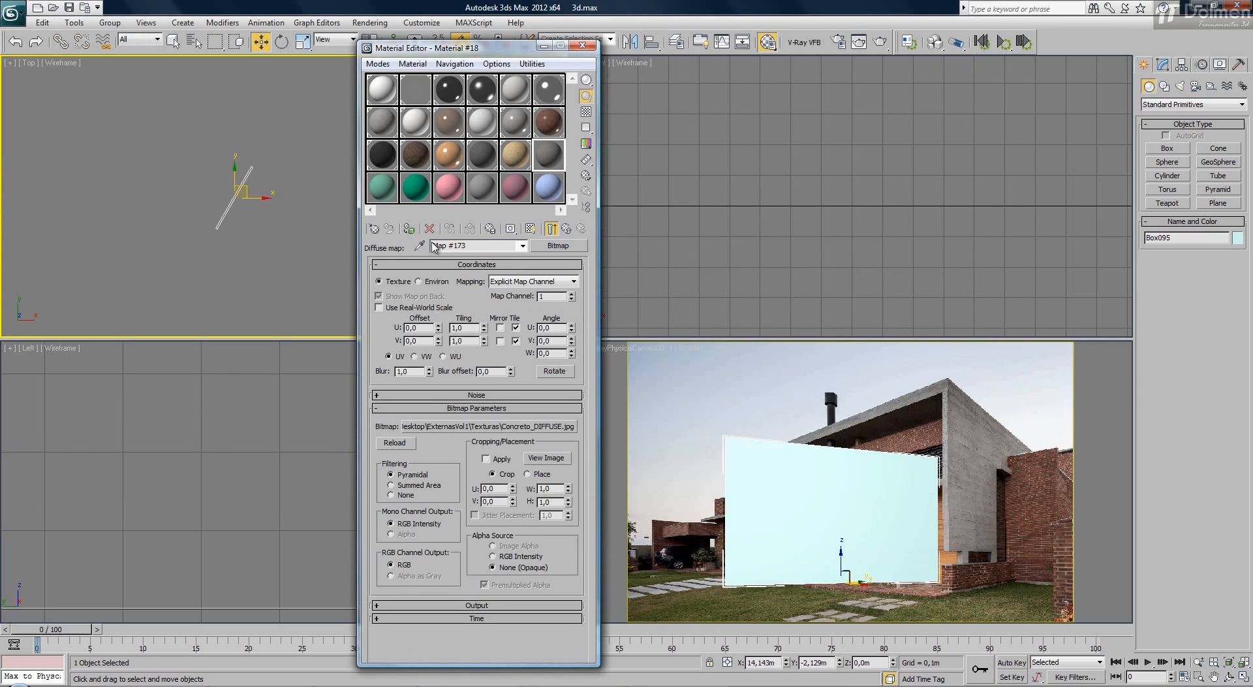
pyautogui.click(409, 229)
pyautogui.click(531, 228)
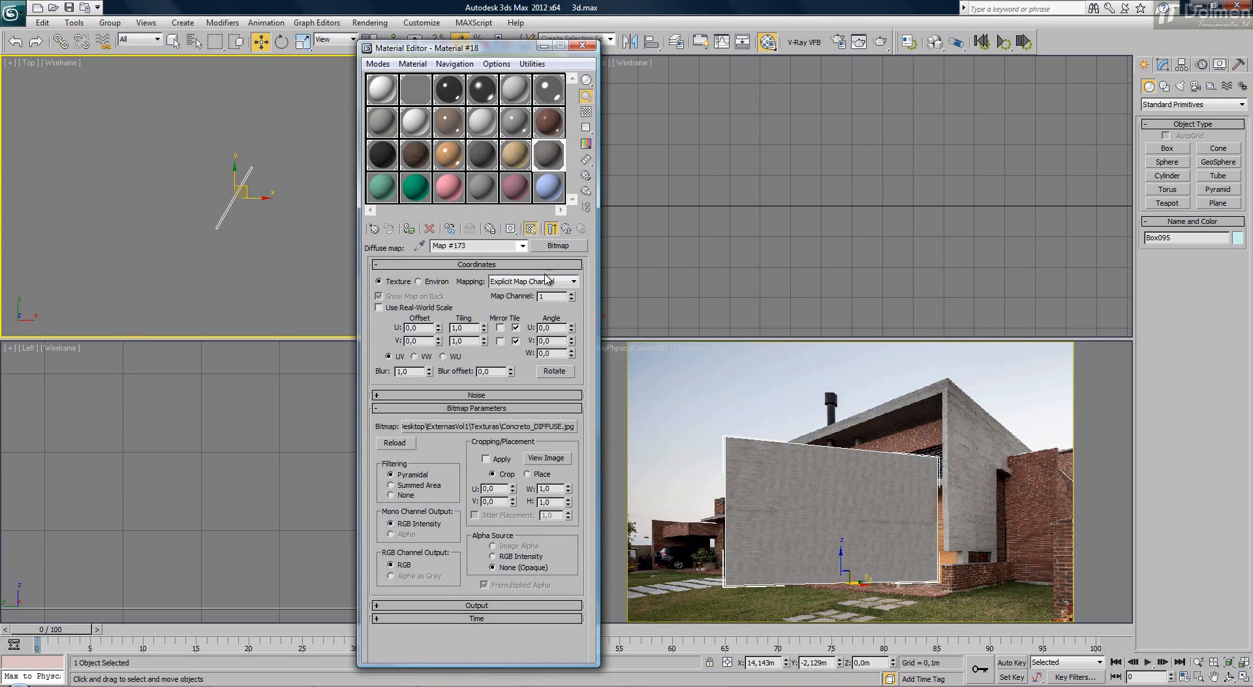
# Add a UVW Map modifier with Box mapping to the box, sized about 226,6 m long, 0,83 m wide and 86,9 m high
pyautogui.click(1162, 65)
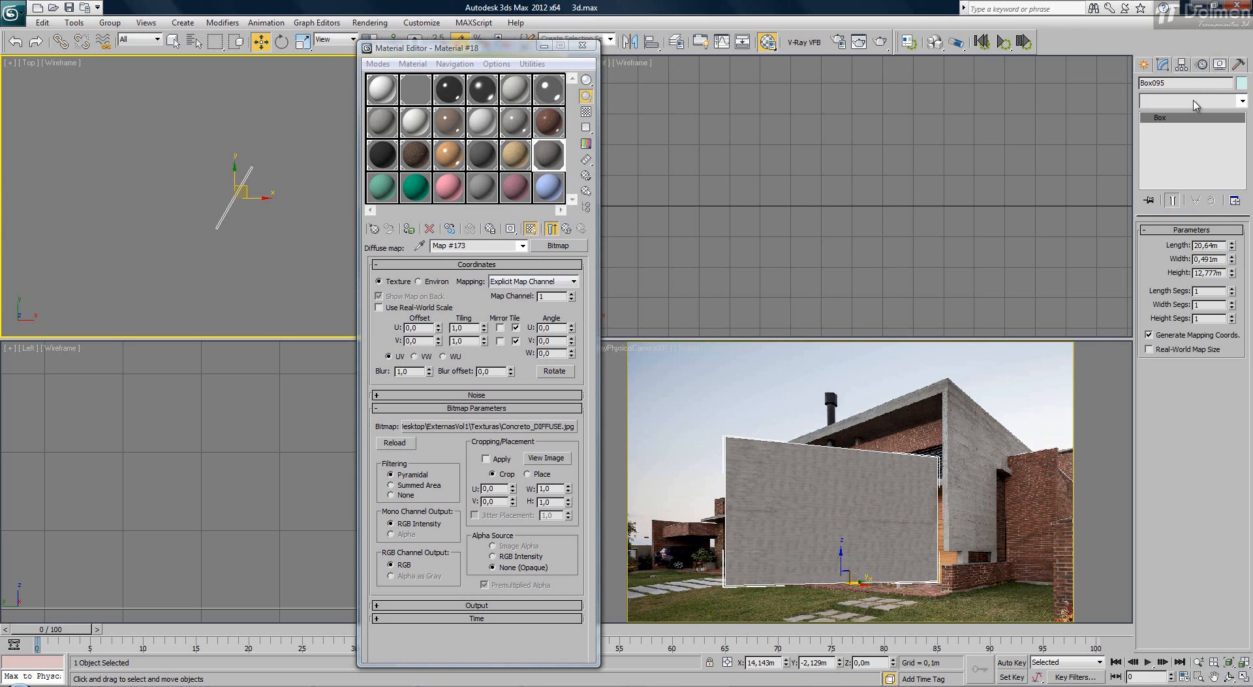
pyautogui.click(1195, 102)
pyautogui.write('uvw')
pyautogui.press('Return')
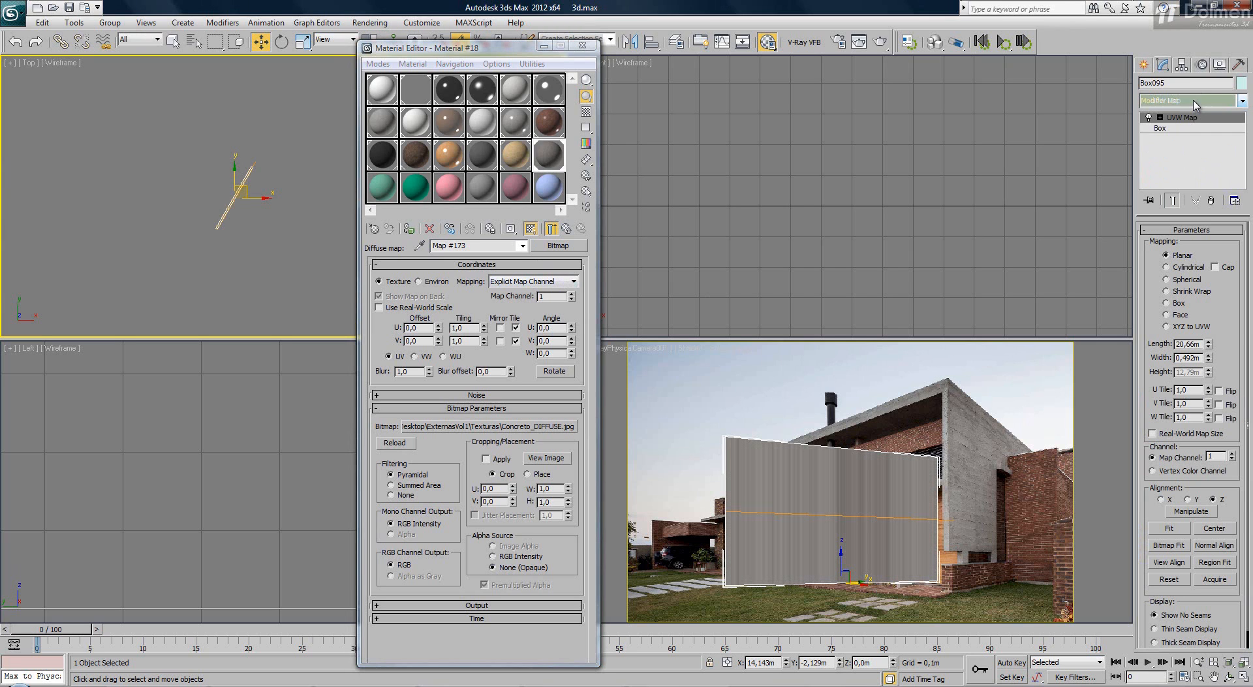
pyautogui.click(1177, 303)
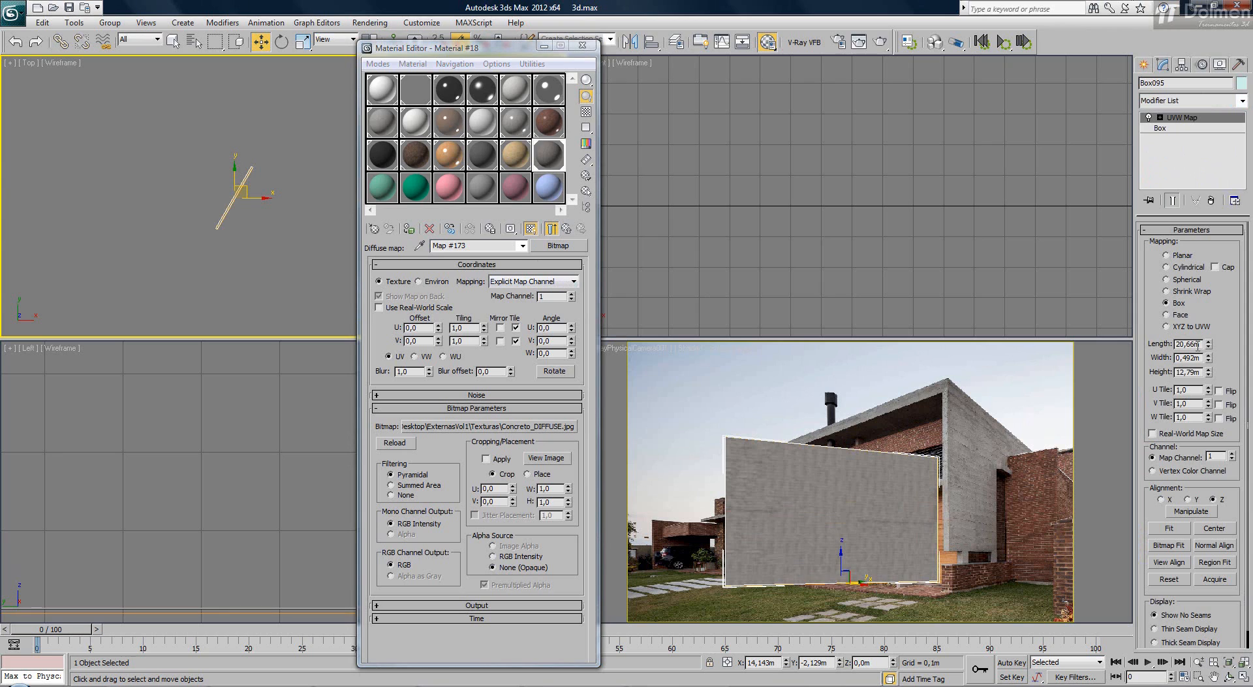
pyautogui.moveTo(1208, 372); pyautogui.dragTo(1208, 259)
pyautogui.moveTo(1208, 358); pyautogui.dragTo(1202, 277)
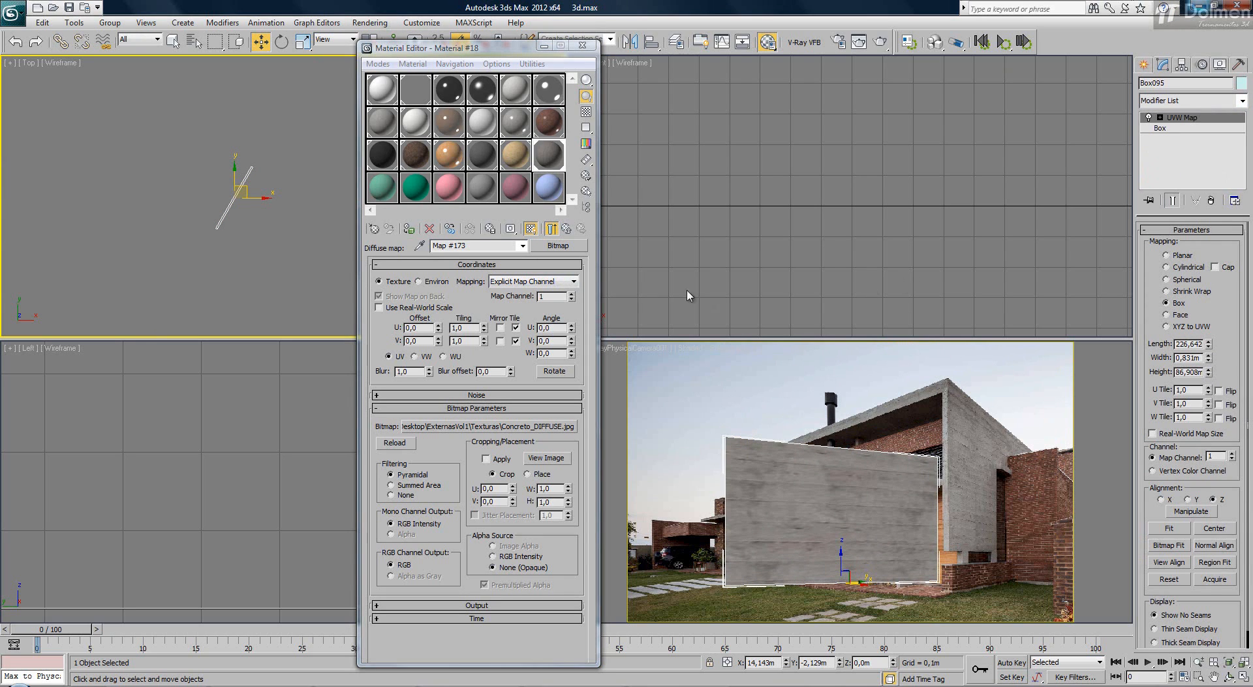
# Set the concrete diffuse bitmap's Blur to 0,01 and return to the blend material's top-level parameters
pyautogui.moveTo(429, 371); pyautogui.dragTo(433, 439)
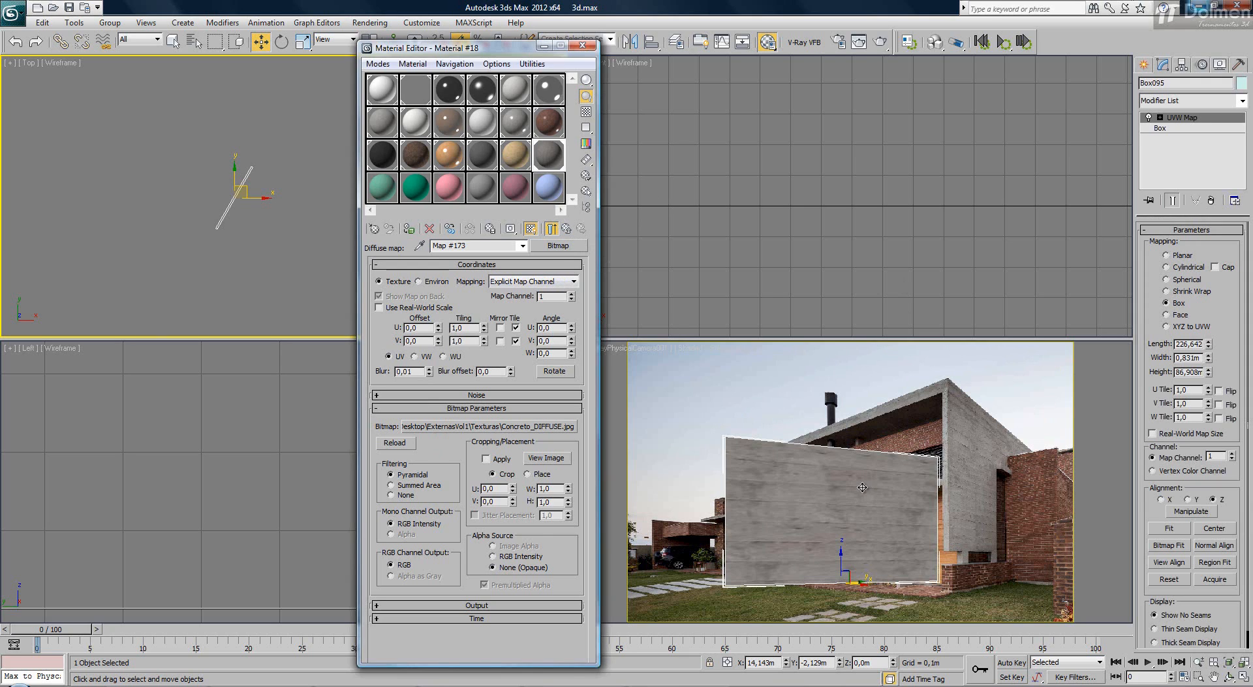
pyautogui.click(566, 228)
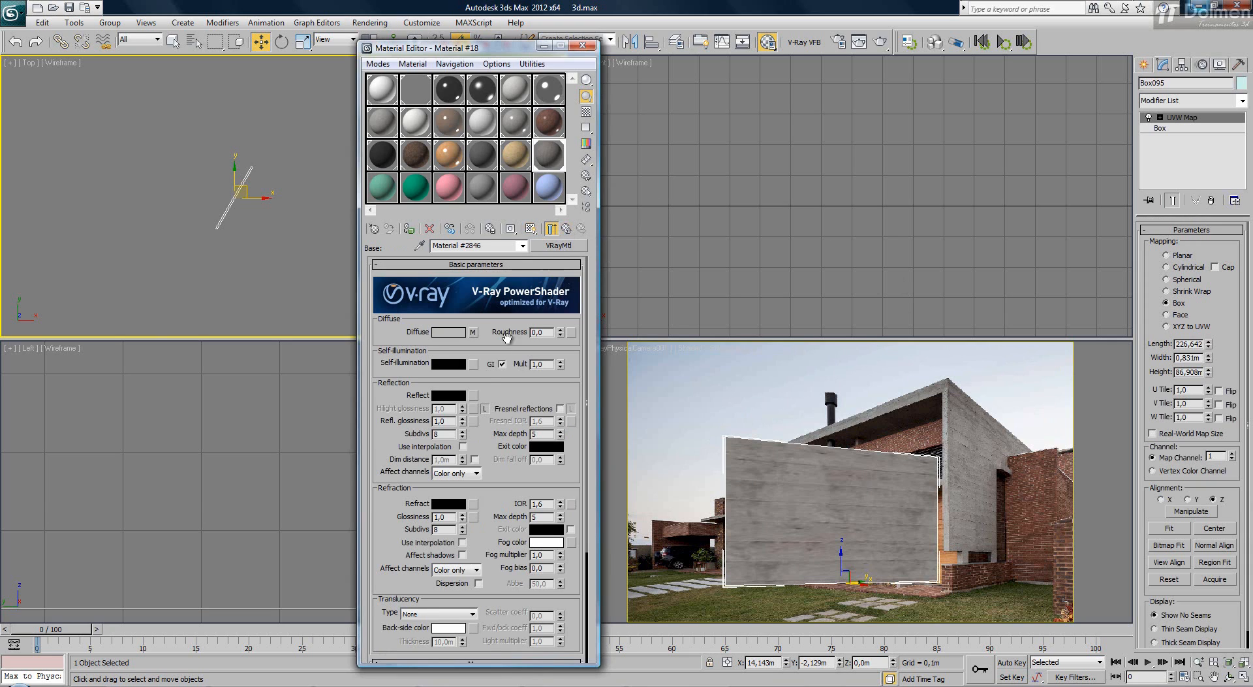
pyautogui.scroll(-5, 496, 506)
pyautogui.click(494, 514)
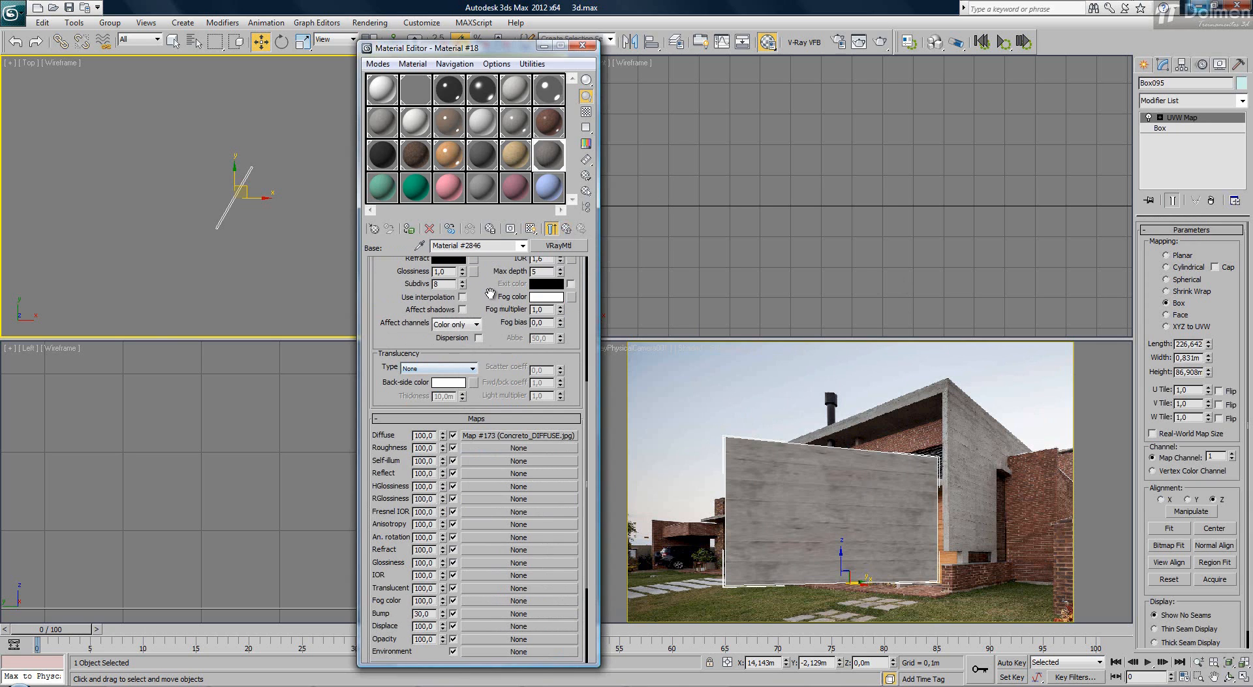
pyautogui.moveTo(489, 292); pyautogui.dragTo(485, 622)
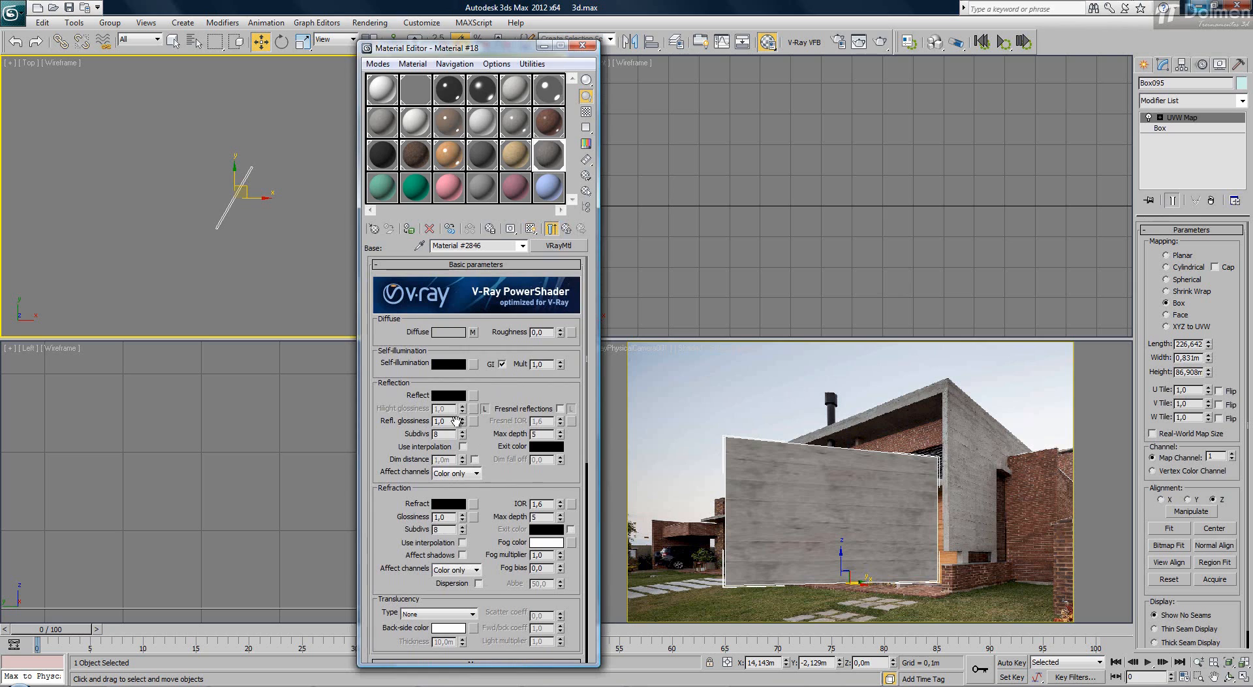
pyautogui.click(565, 230)
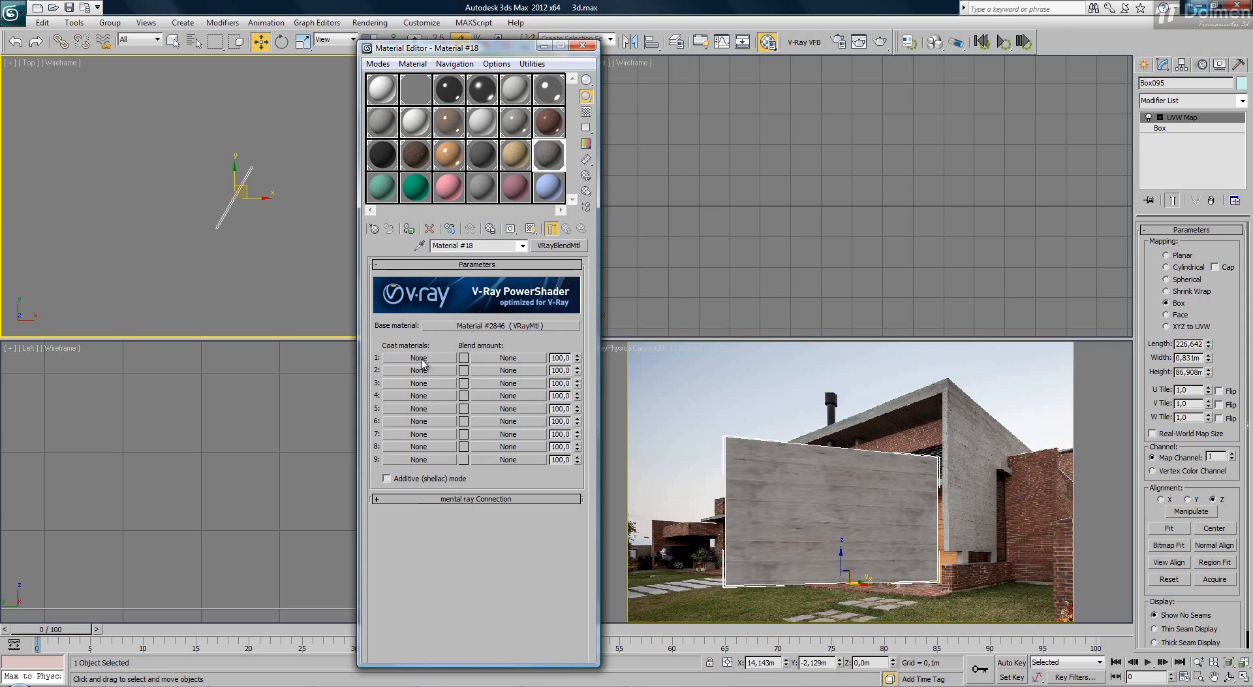
# Assign a VRayMtl to the first coat slot of the blend material
pyautogui.click(394, 359)
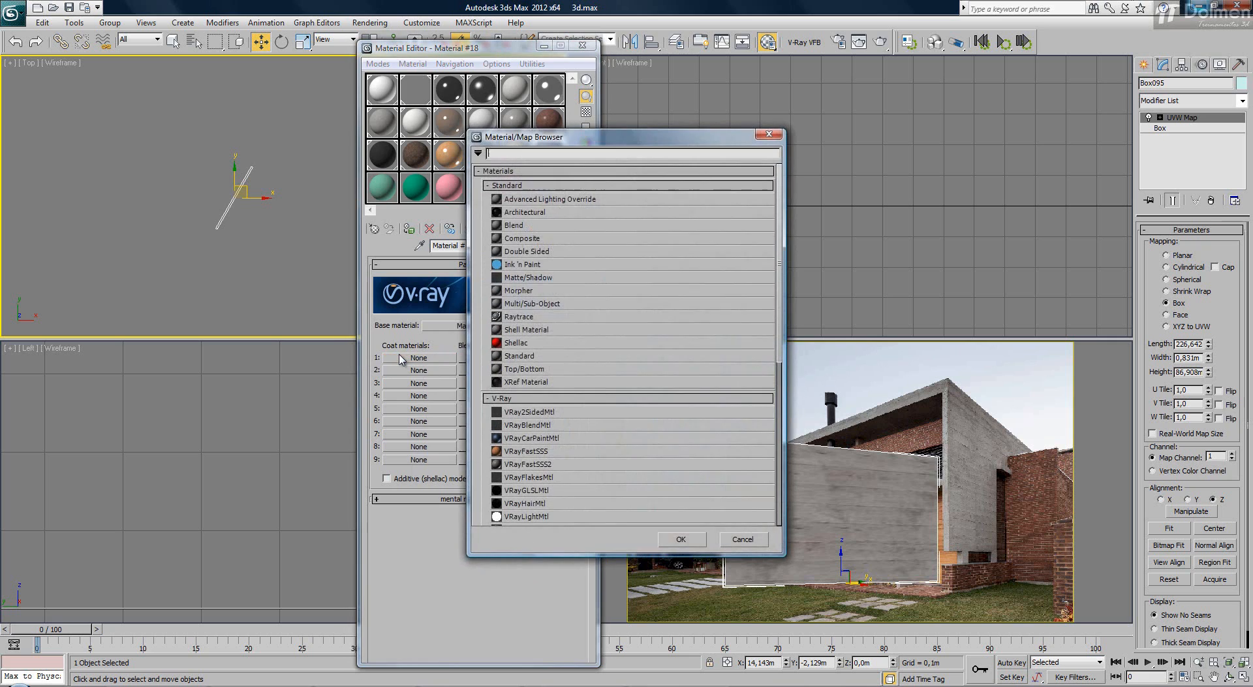
pyautogui.scroll(-2, 587, 483)
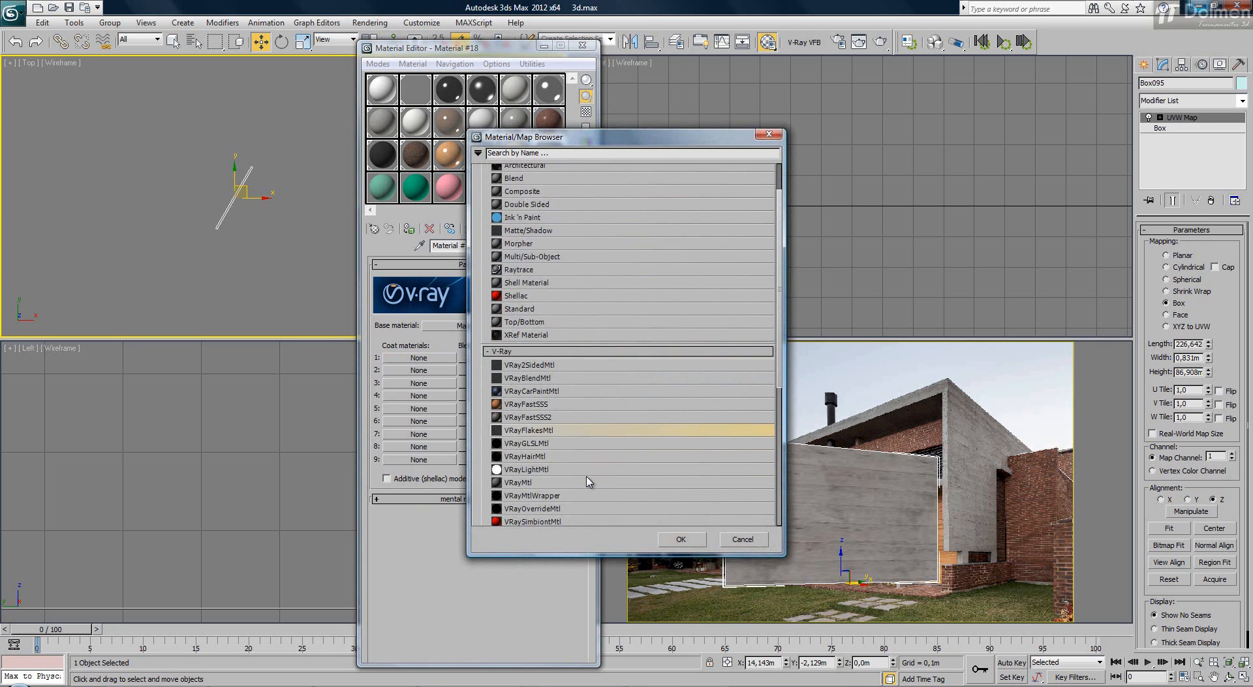
pyautogui.doubleClick(518, 482)
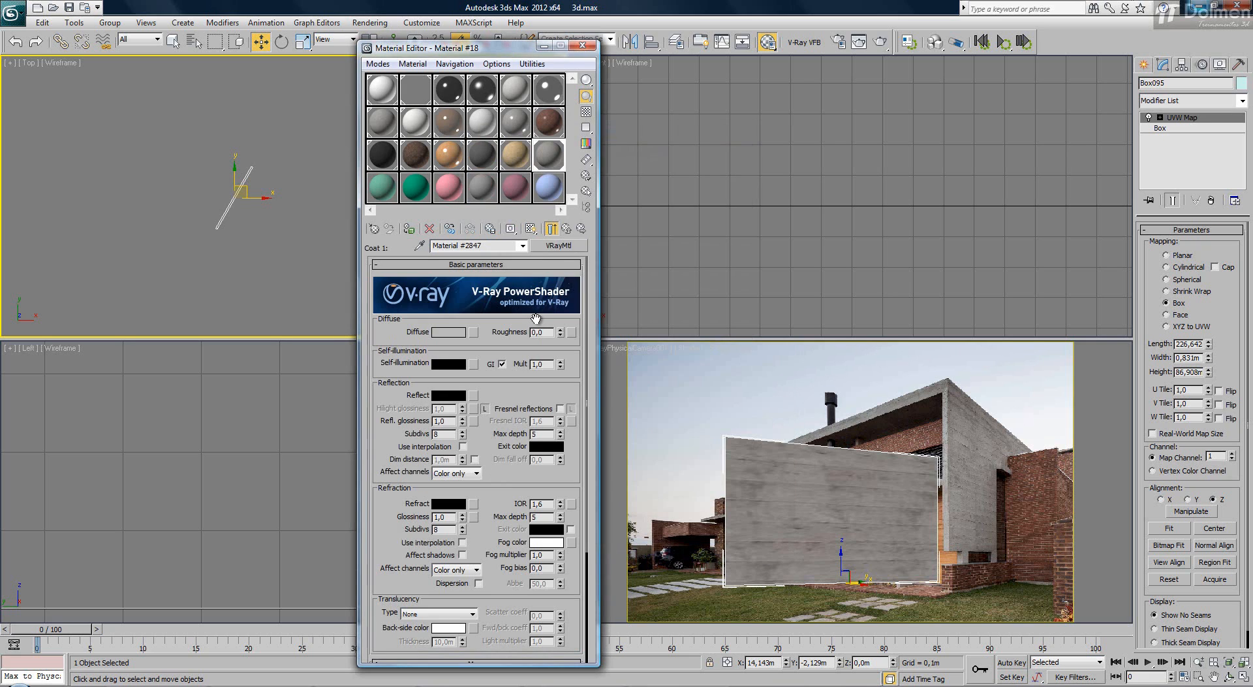
# Load the dirt03 (2) bitmap as the diffuse map of the first coat material
pyautogui.click(473, 332)
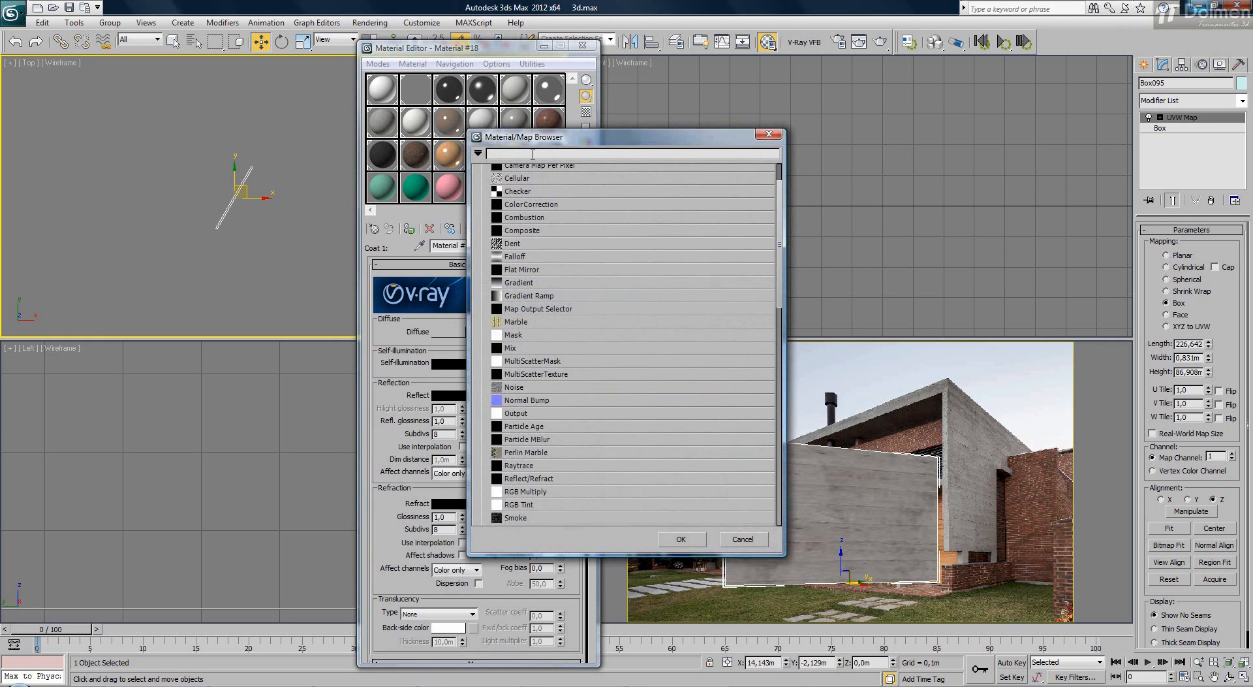
pyautogui.doubleClick(529, 201)
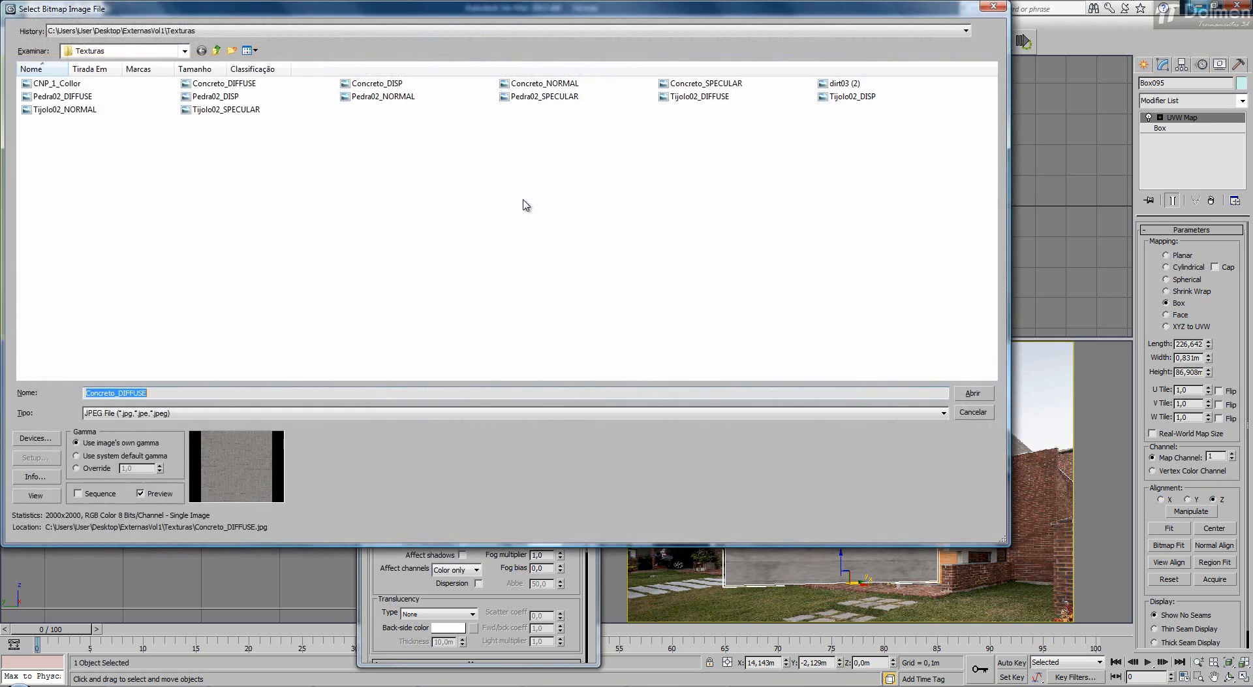
pyautogui.click(847, 83)
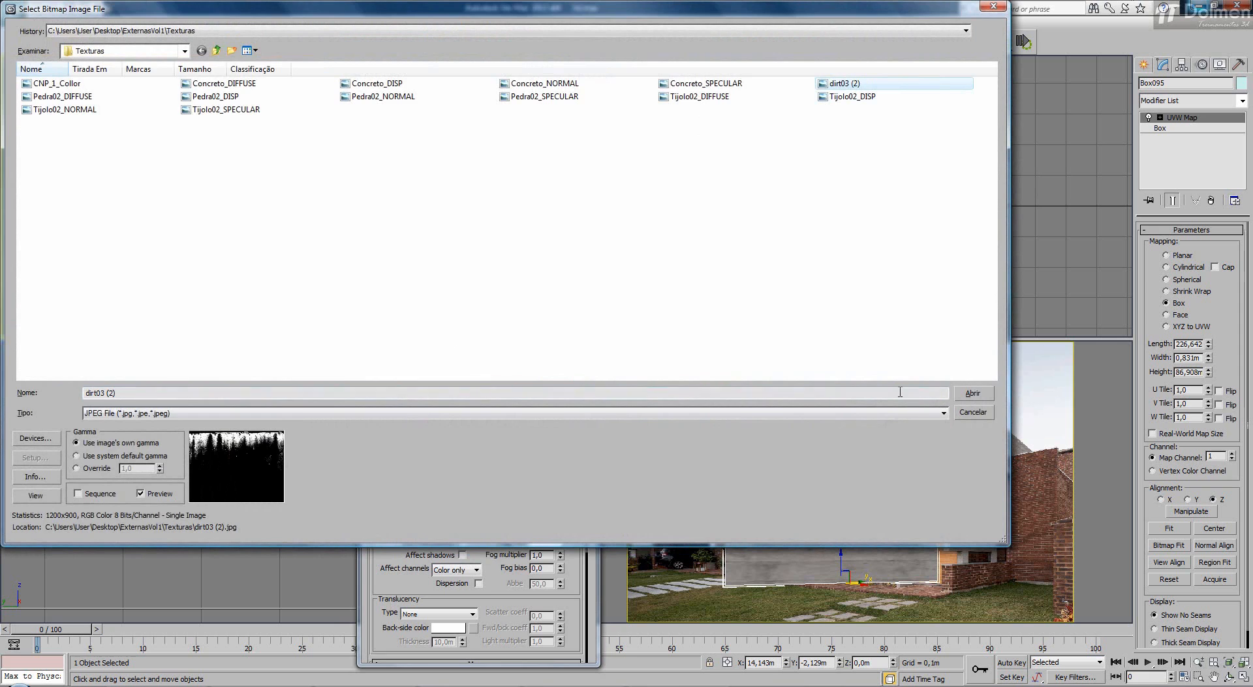
pyautogui.click(976, 397)
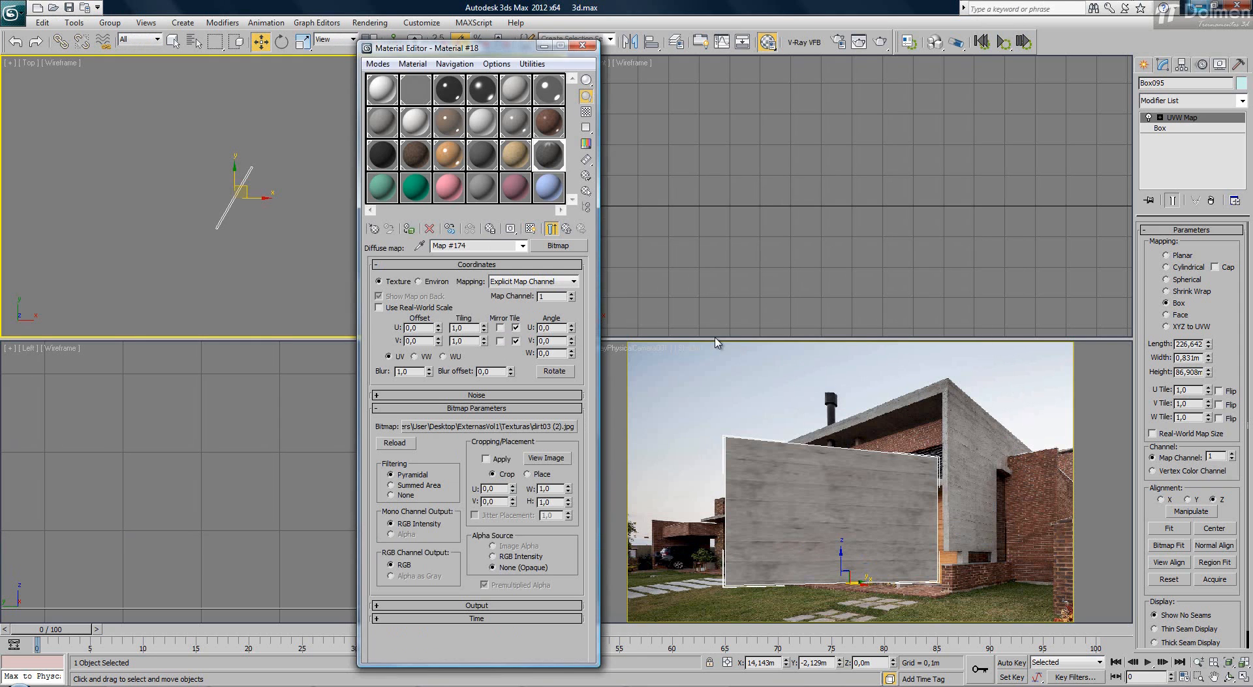
# Preview the dirt map on an enlarged sample, set its Blur to 0,33 and show it in the viewport
pyautogui.doubleClick(561, 157)
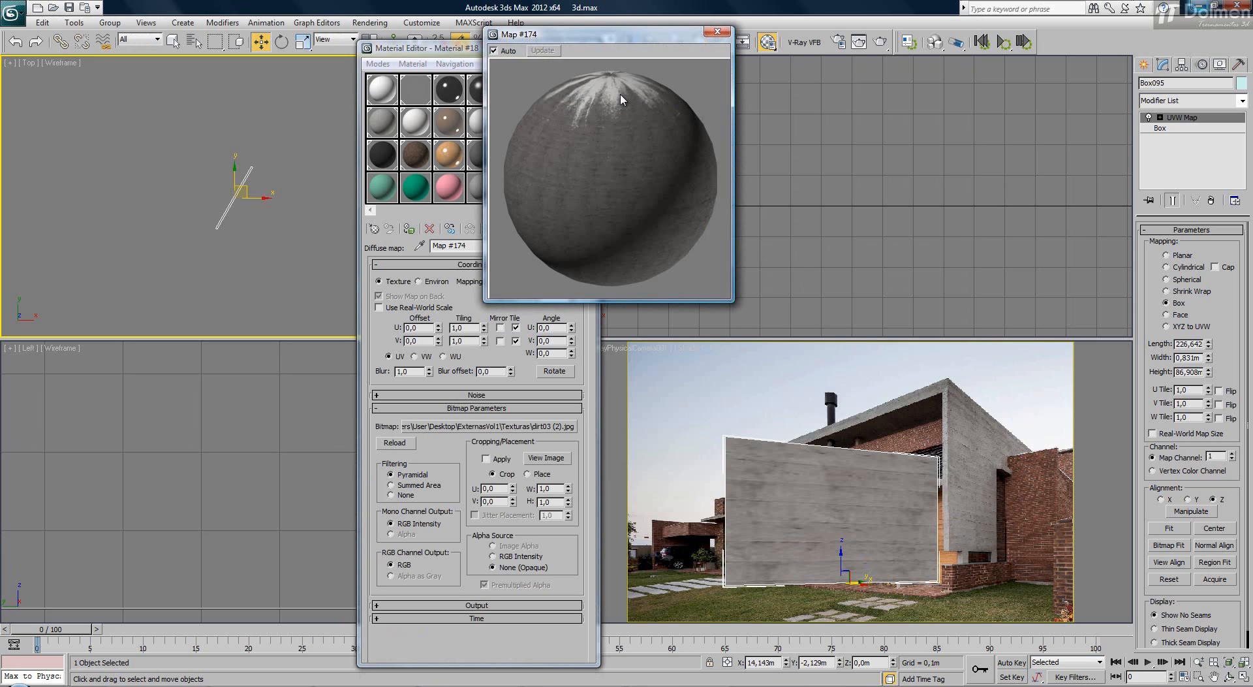
pyautogui.click(717, 32)
pyautogui.moveTo(430, 373); pyautogui.dragTo(431, 415)
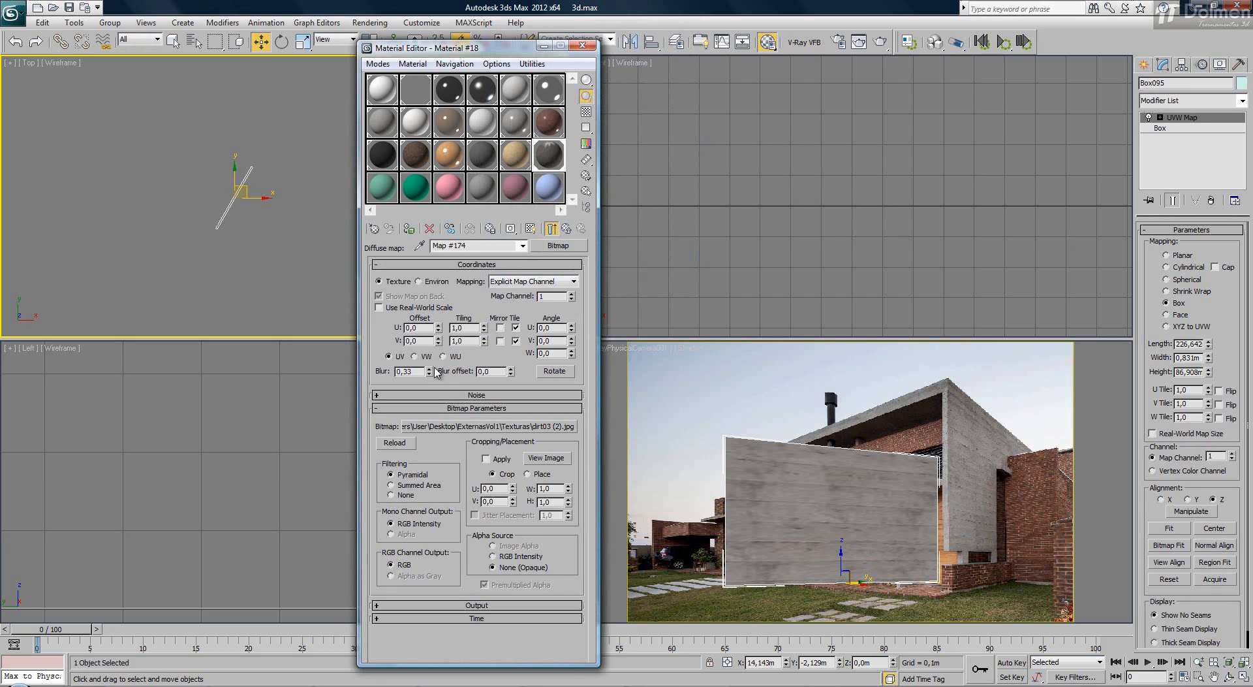
pyautogui.click(530, 228)
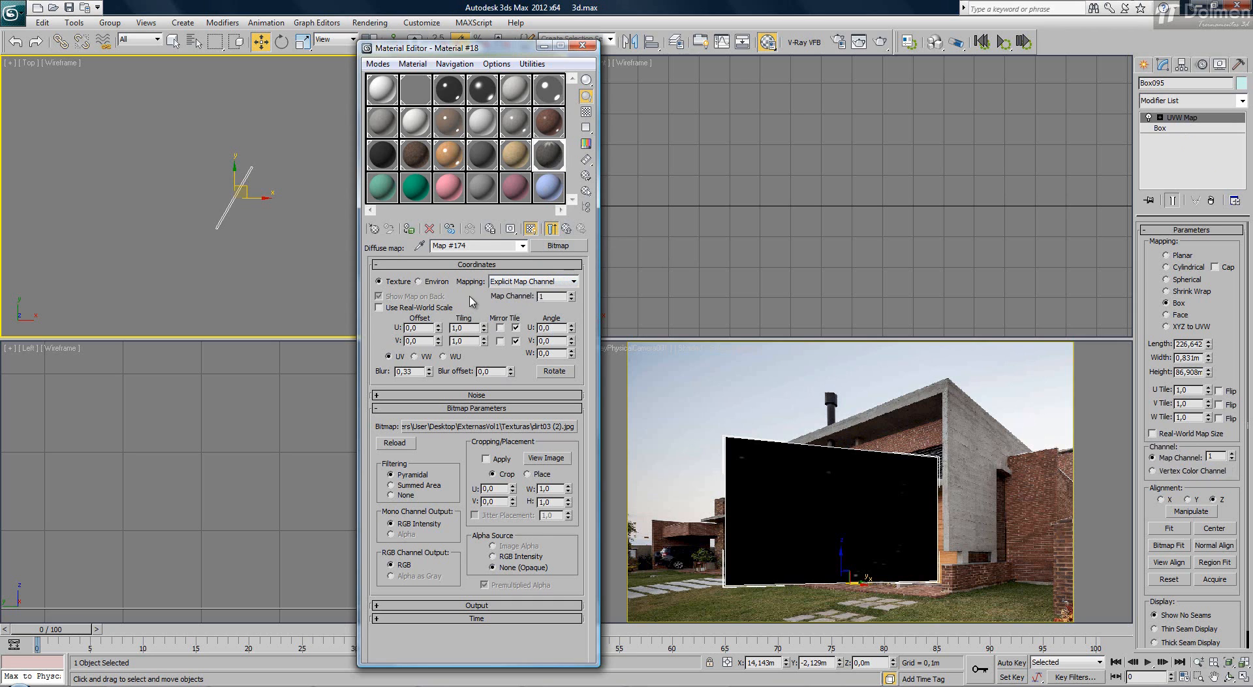
# Review the coordinate settings of the base material's concrete diffuse bitmap, including its map channel
pyautogui.click(566, 234)
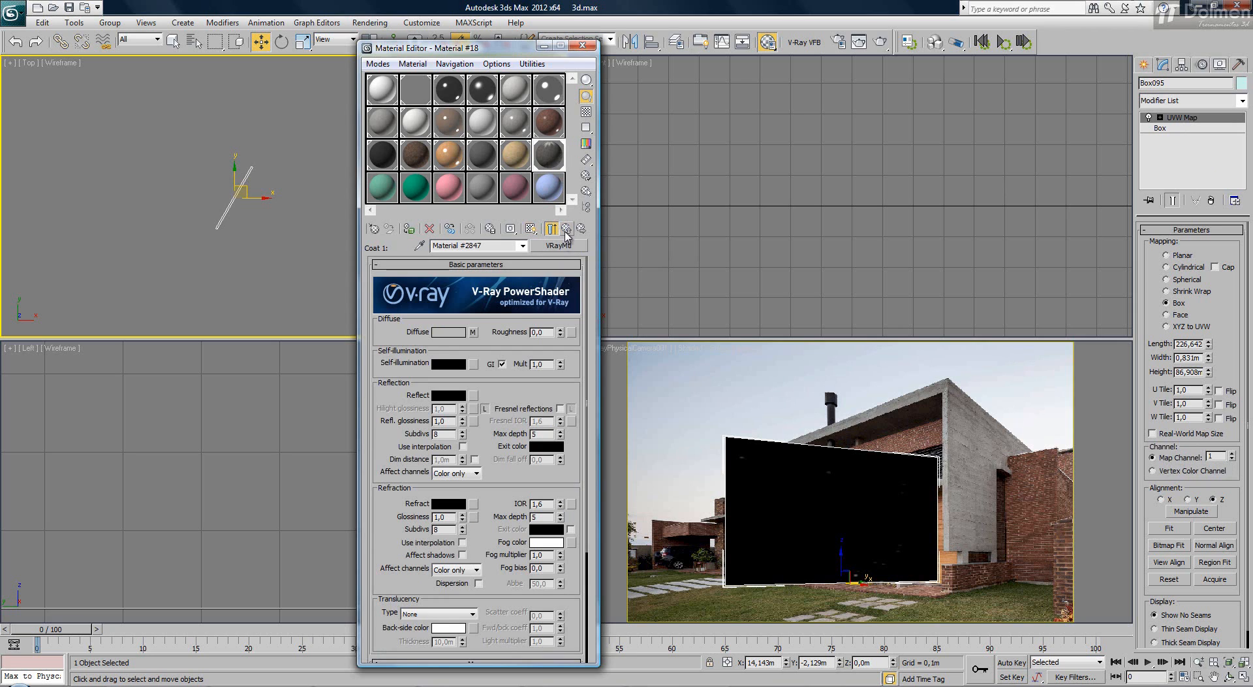
pyautogui.click(566, 234)
pyautogui.click(504, 320)
pyautogui.click(473, 332)
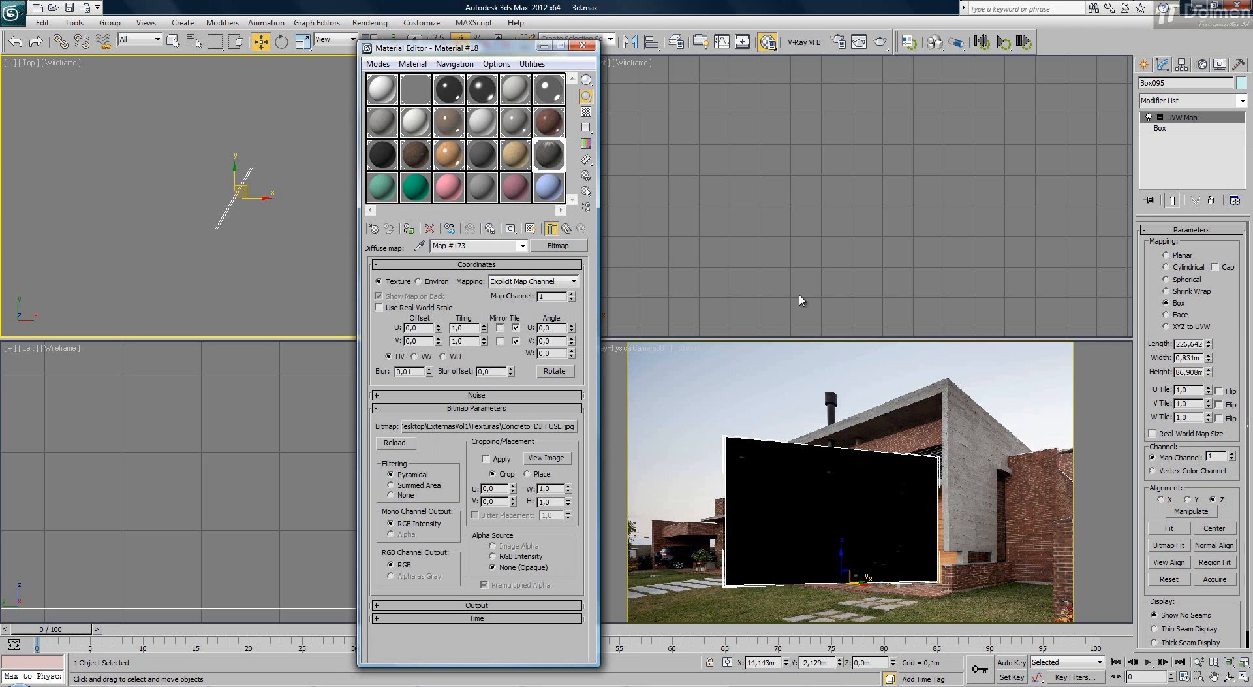
pyautogui.click(566, 229)
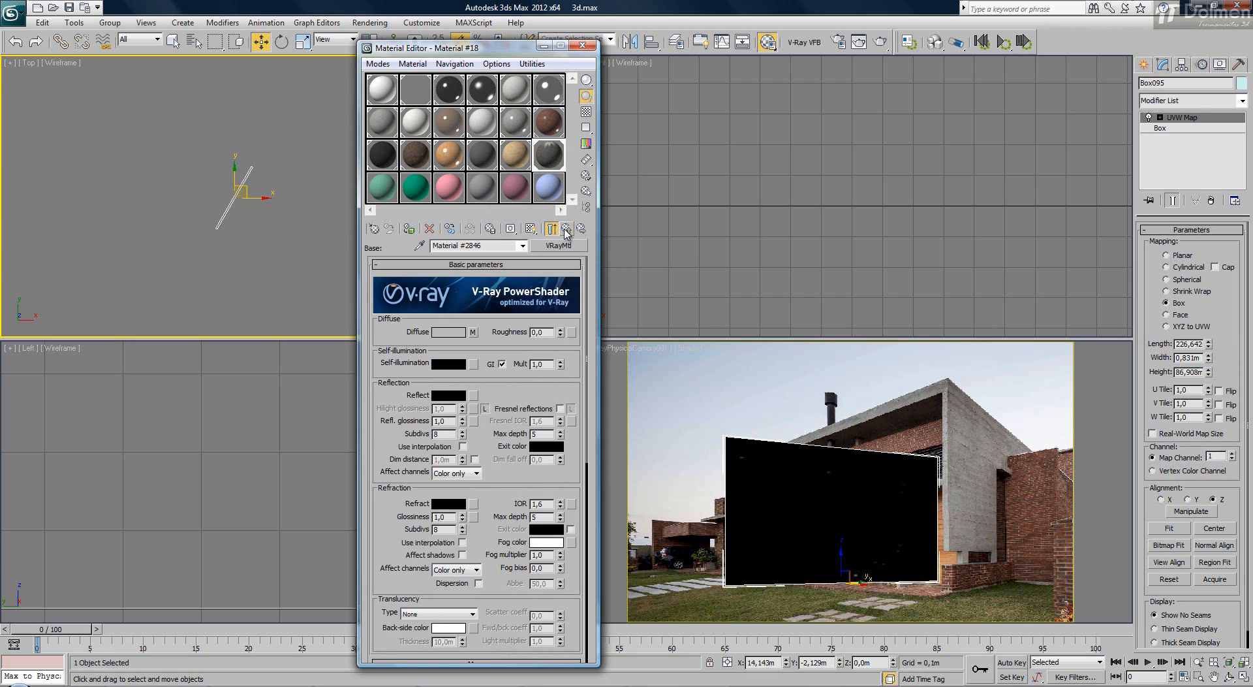
# Add a second UVW Map modifier on top of the box's existing one
pyautogui.click(1201, 101)
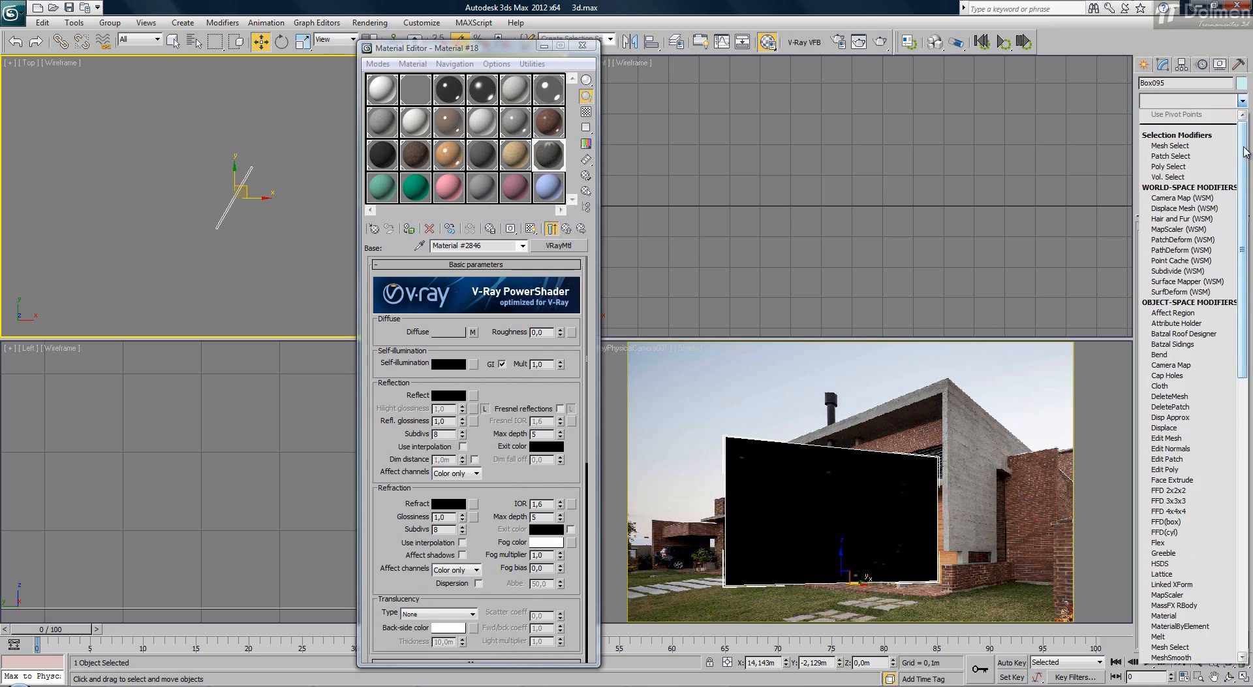
pyautogui.moveTo(1247, 151); pyautogui.dragTo(1244, 426)
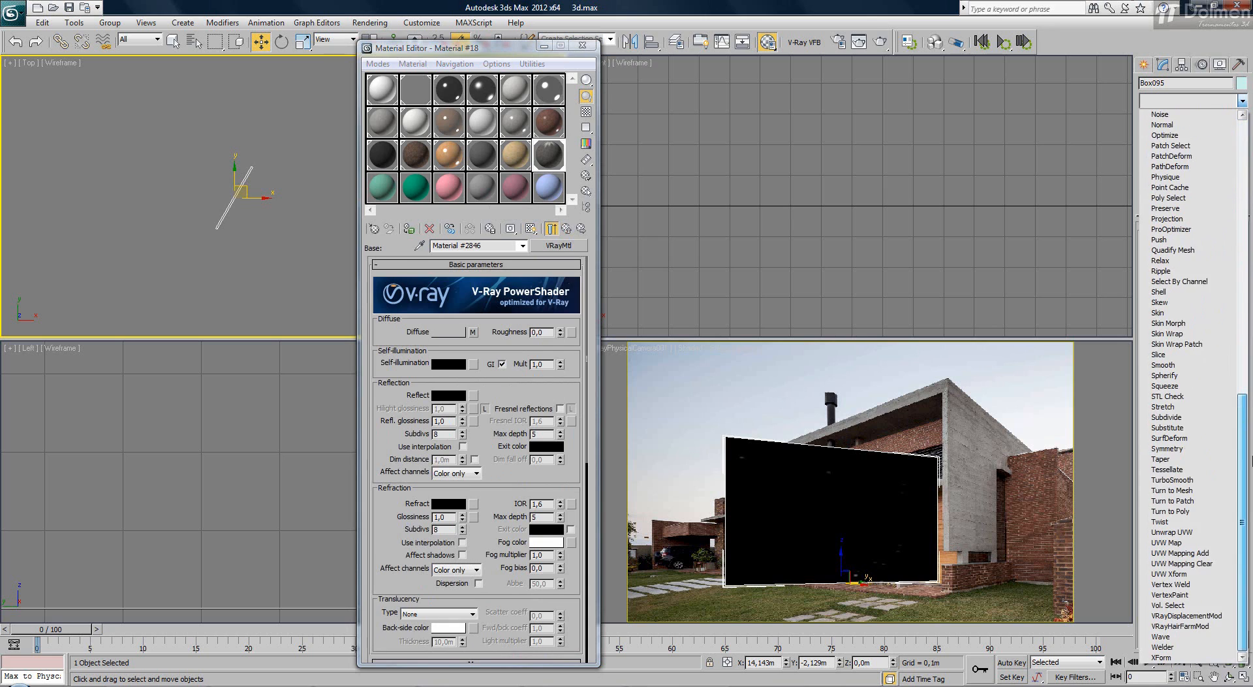
pyautogui.click(1166, 543)
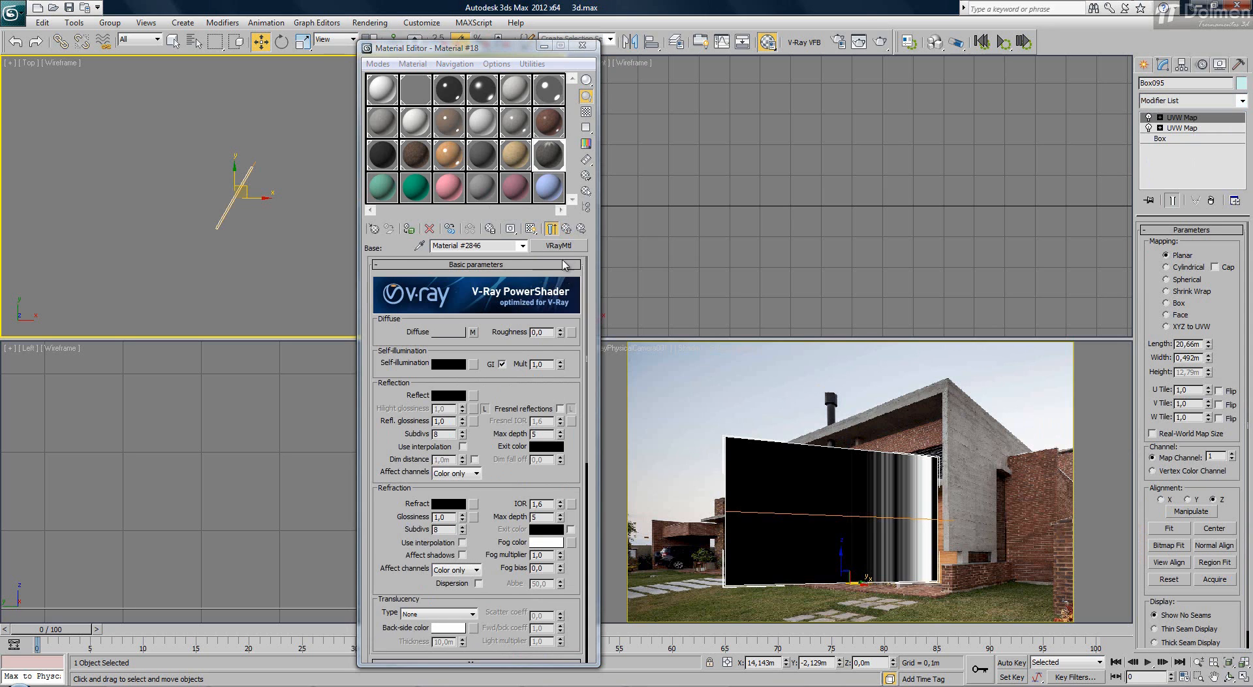
# Set the map channel of the first coat material's dirt diffuse bitmap to 2
pyautogui.click(566, 228)
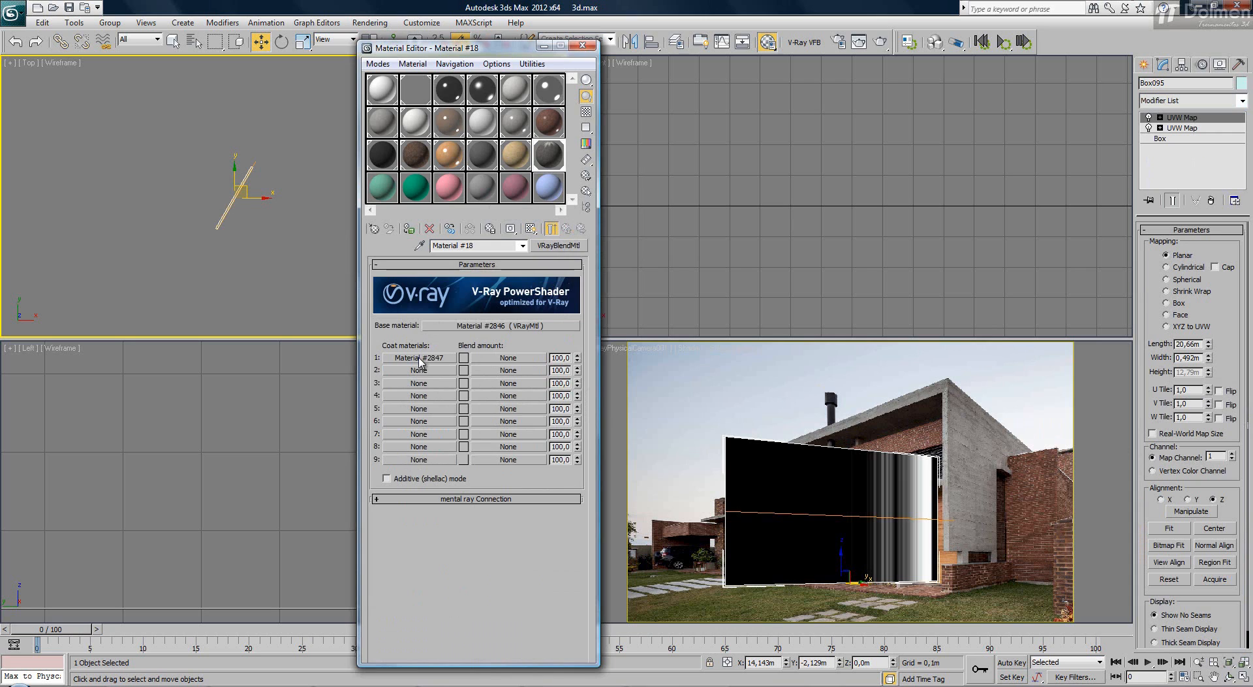
pyautogui.click(394, 359)
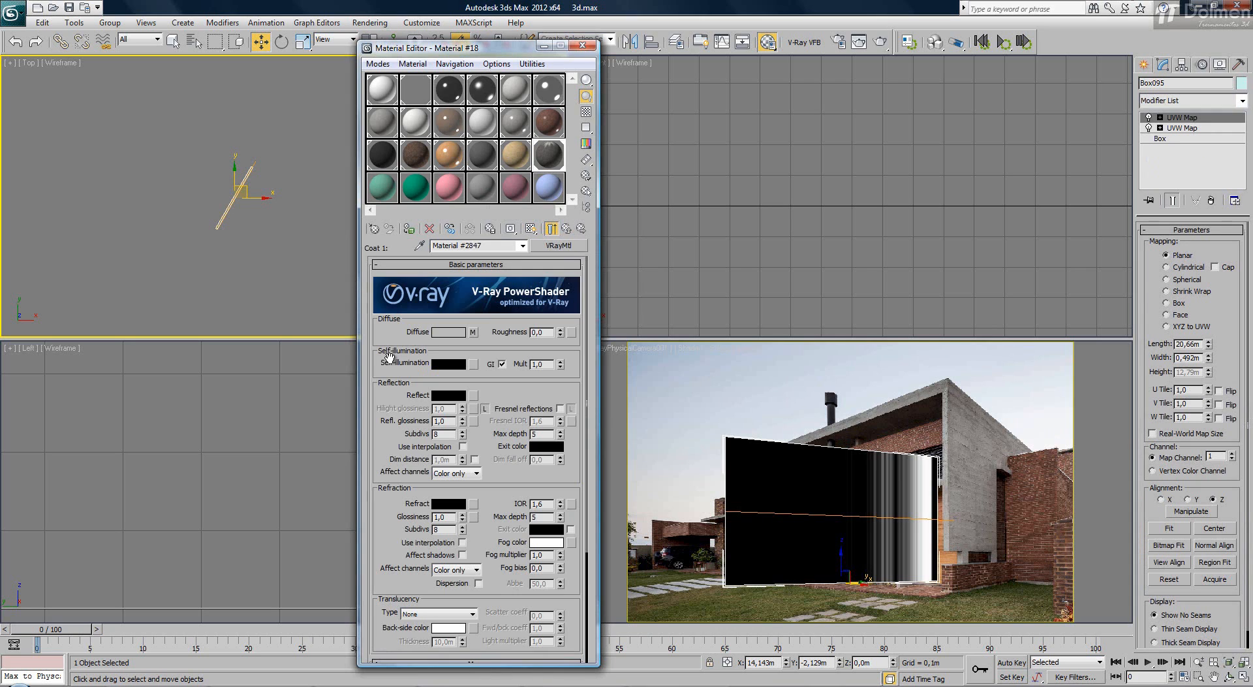
pyautogui.click(473, 332)
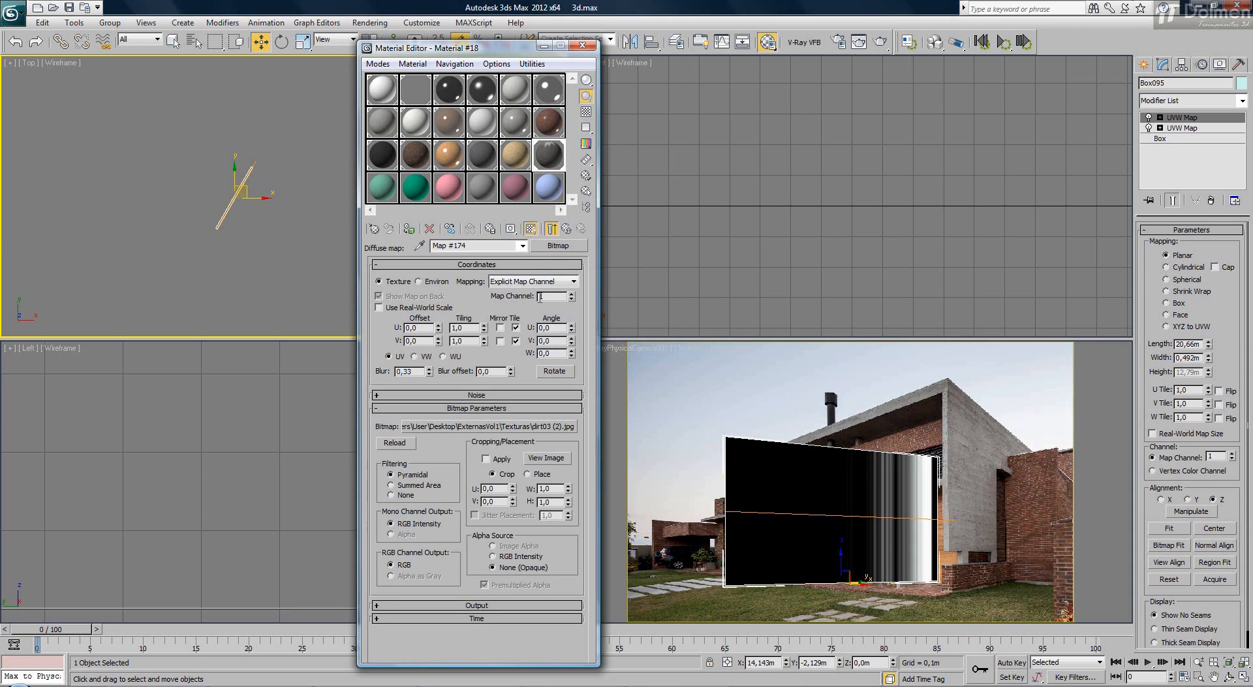
pyautogui.click(571, 293)
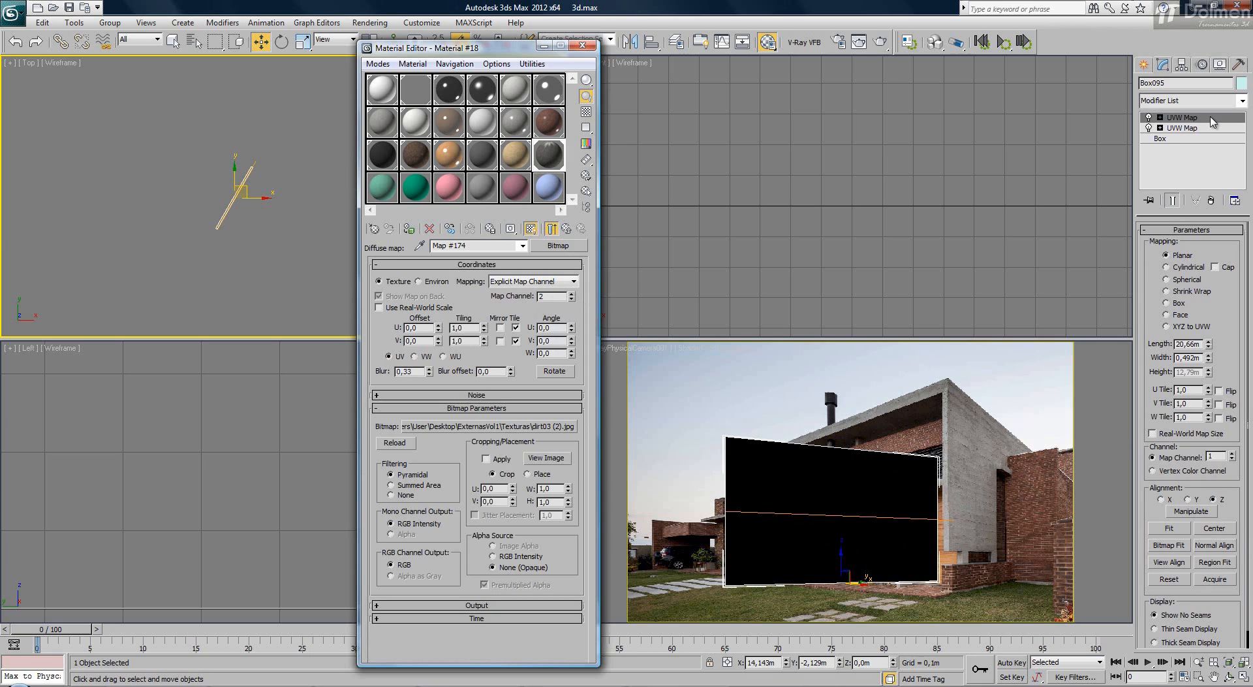
# Set the upper UVW Map modifier to map channel 2 with Box mapping
pyautogui.click(1232, 454)
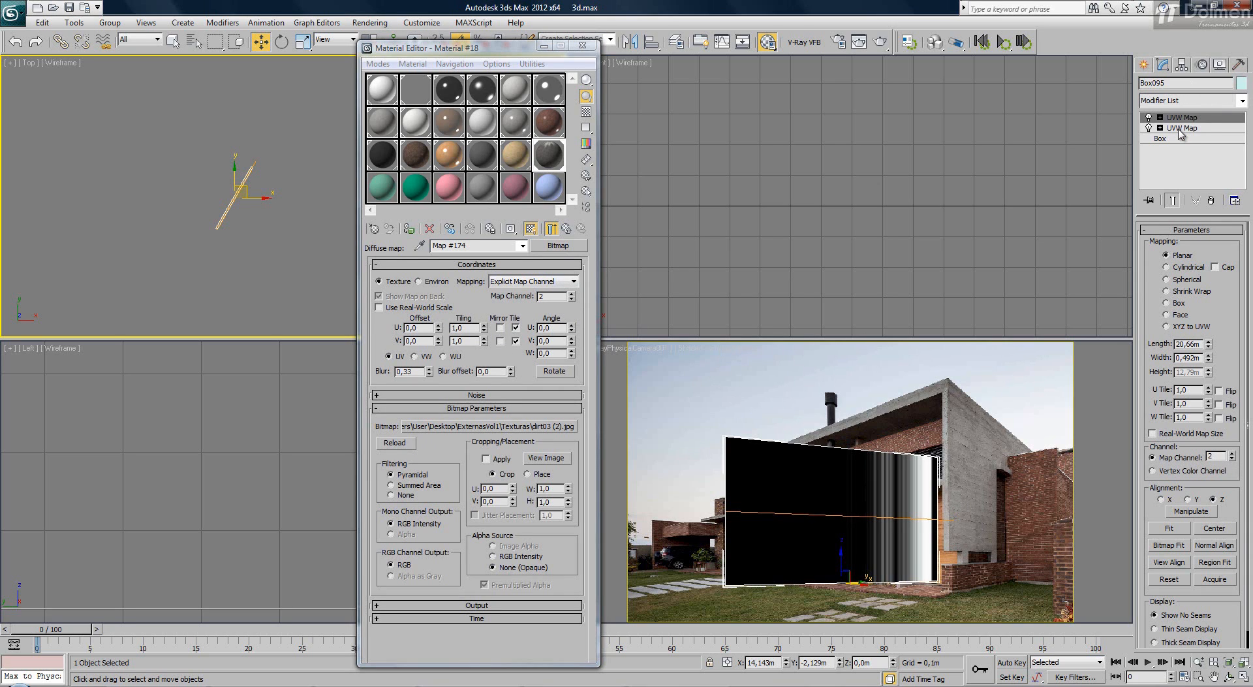
pyautogui.click(1178, 303)
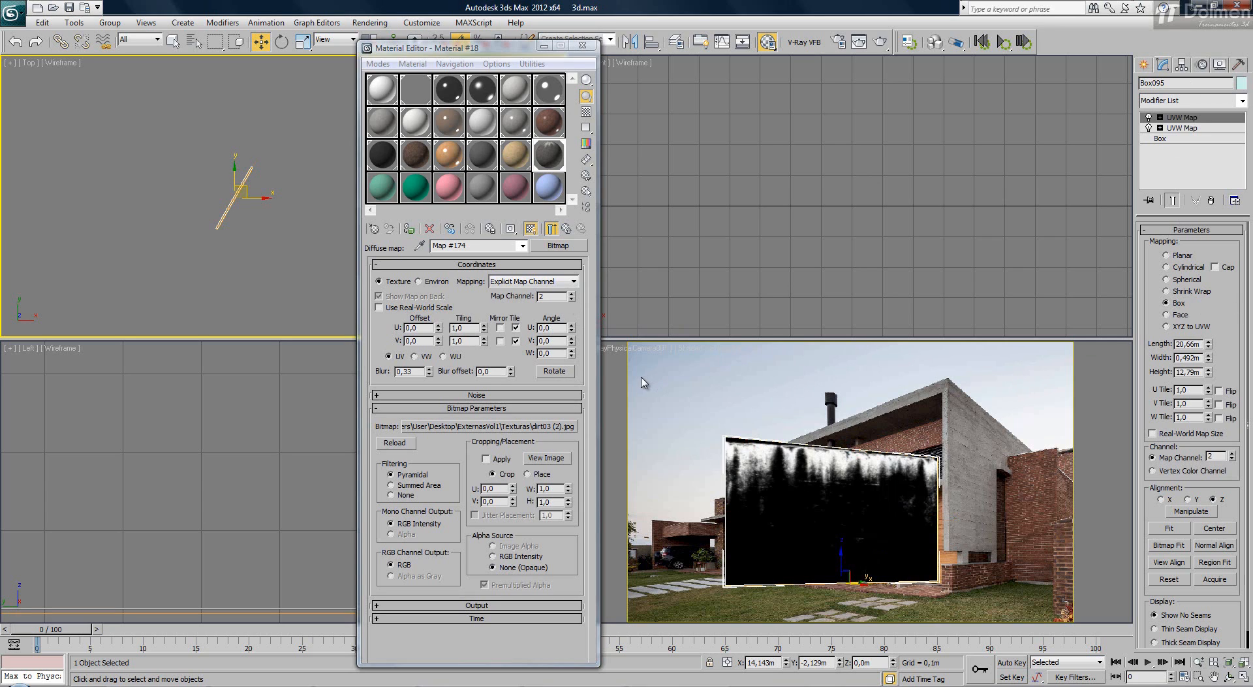
# Turn off U and V tiling for the dirt bitmap and set the upper UVW Map's height to 13,813 m
pyautogui.click(515, 327)
pyautogui.click(515, 340)
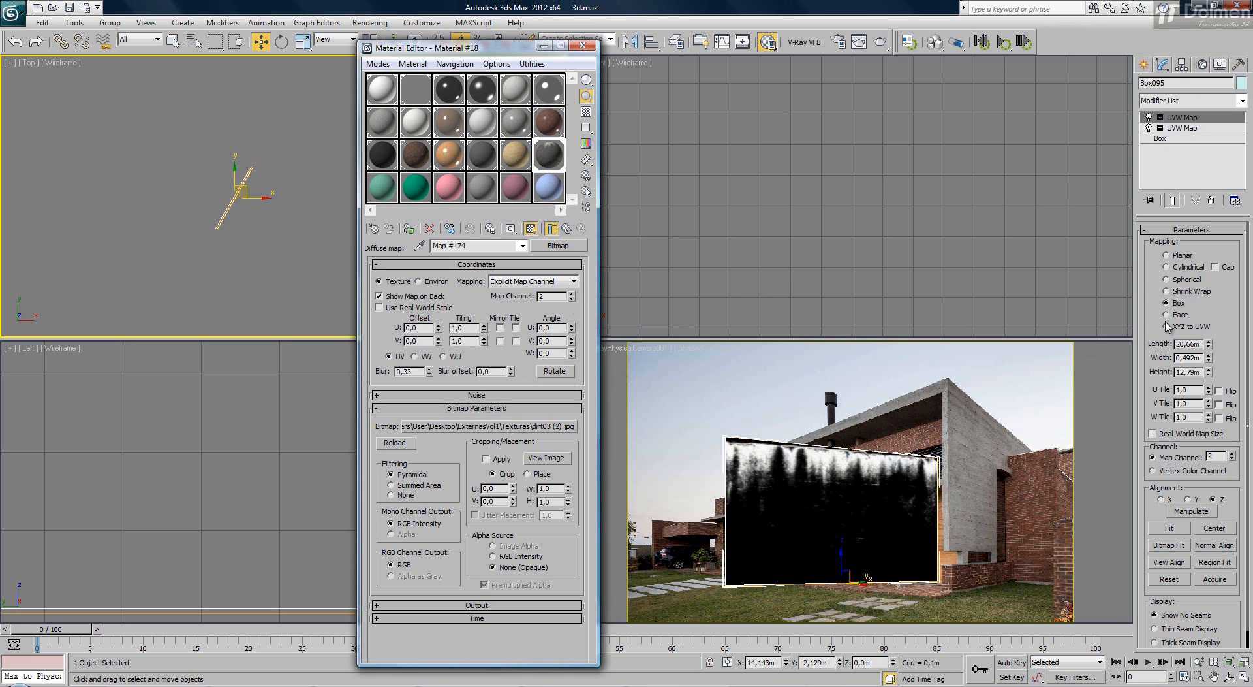
pyautogui.moveTo(1210, 377); pyautogui.dragTo(1210, 366)
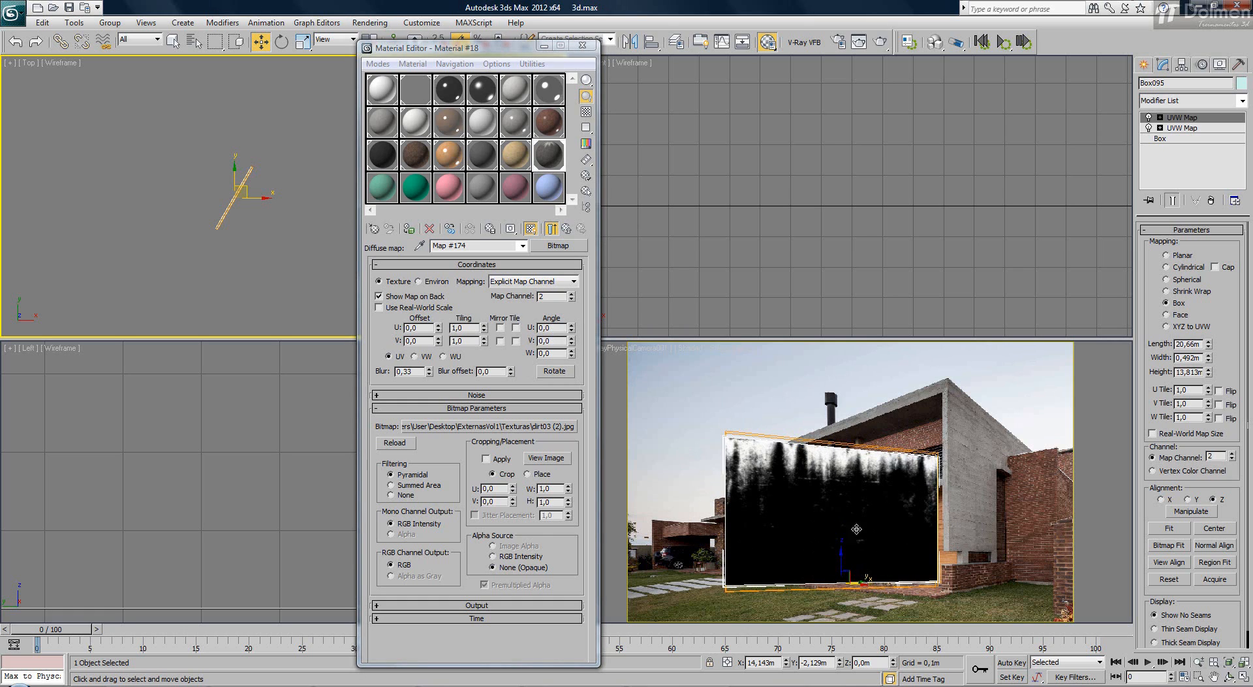
# Return to the blend material's top level and render the camera view to check the dirt coat on the box
pyautogui.rightClick(677, 380)
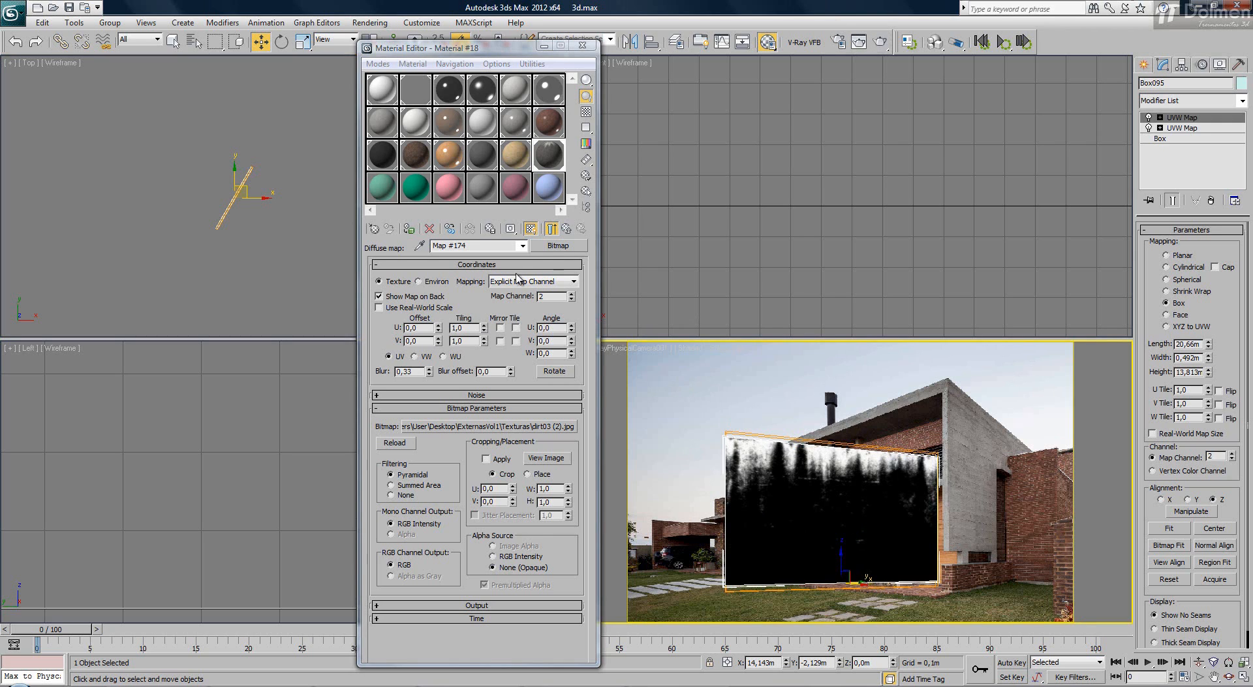
pyautogui.click(566, 229)
pyautogui.click(567, 230)
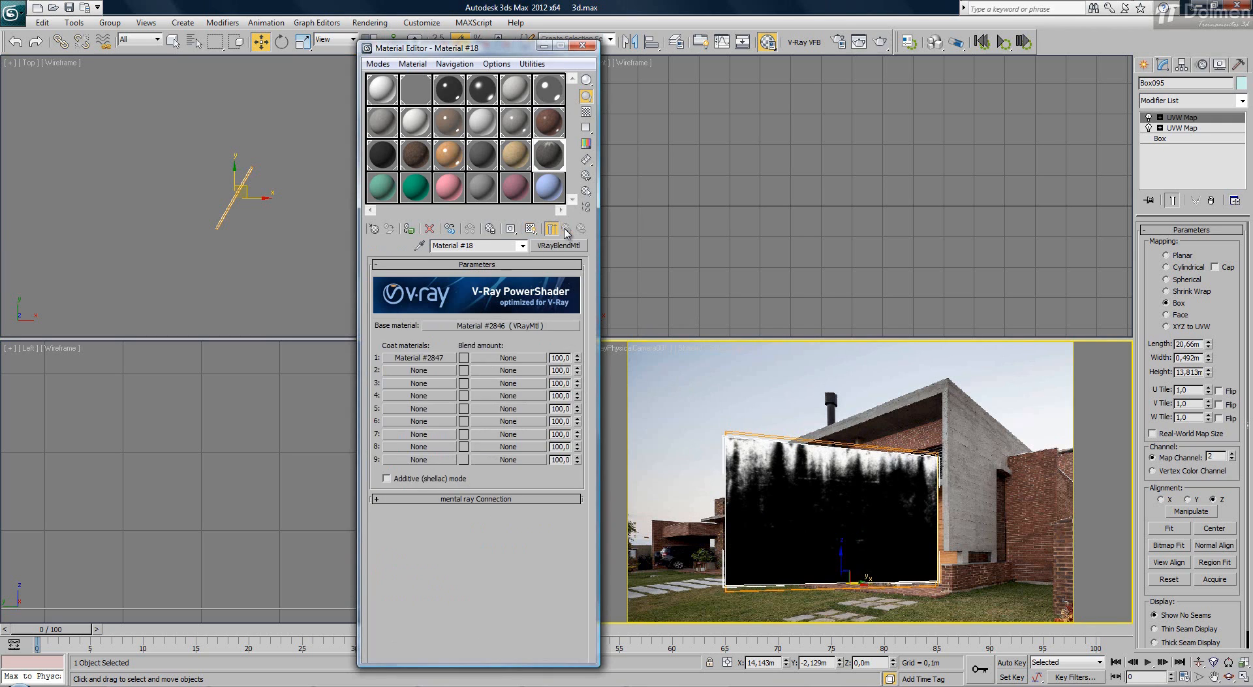
pyautogui.click(880, 42)
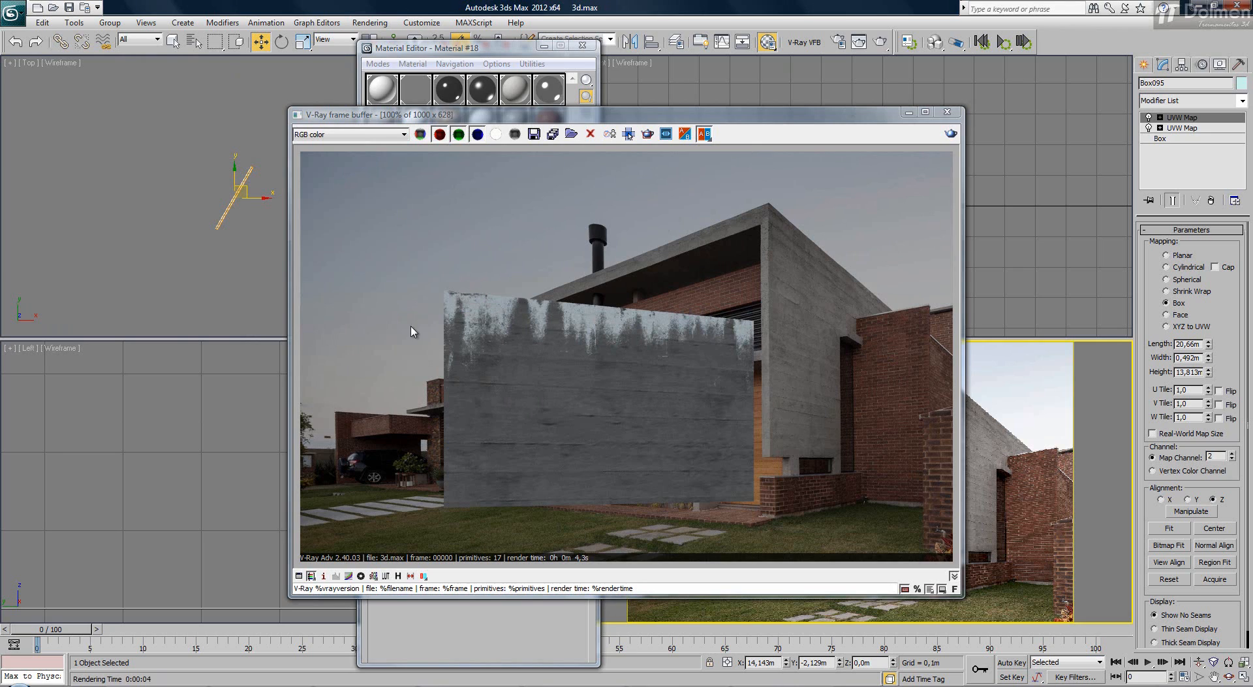
pyautogui.click(947, 112)
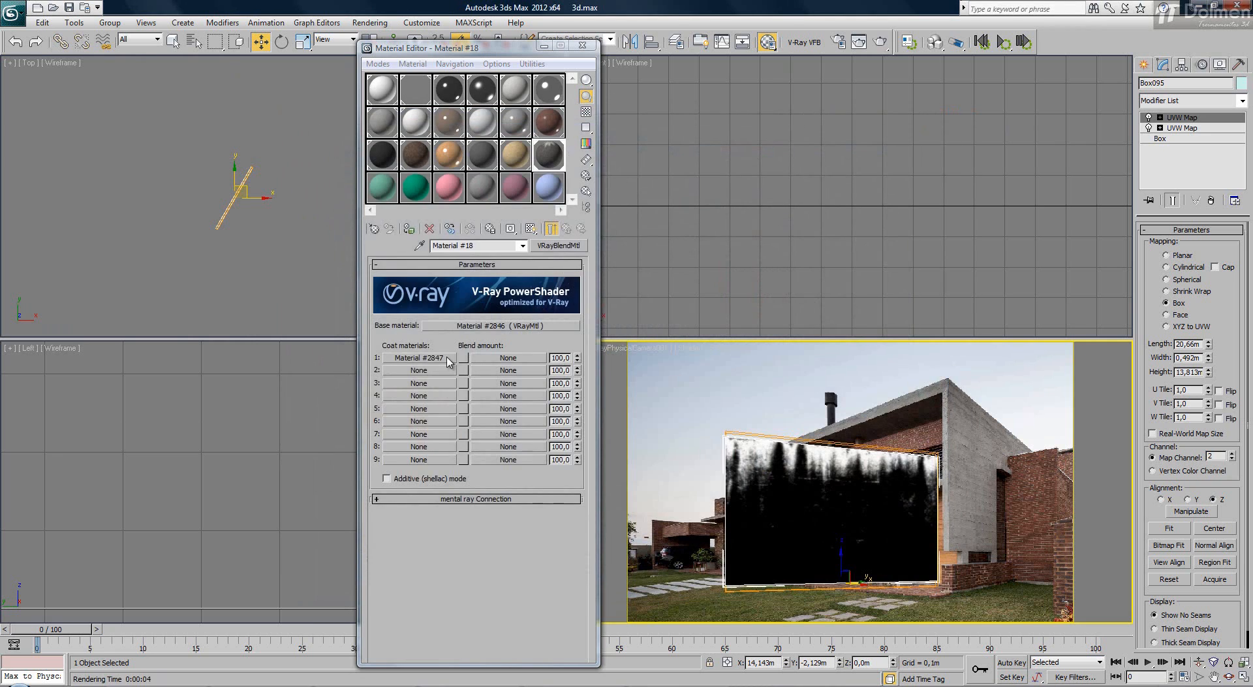
# Reload the dirt03 (2) file in the first coat's diffuse bitmap and enable Invert in its output settings
pyautogui.click(448, 360)
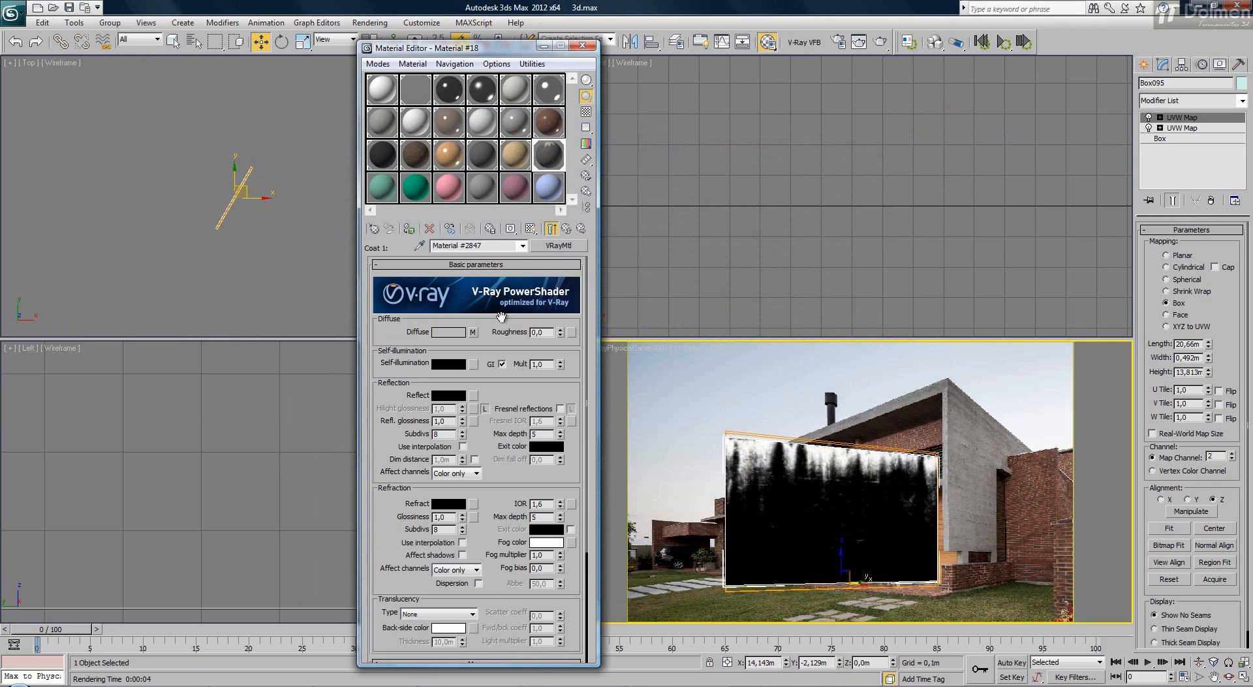
pyautogui.click(474, 333)
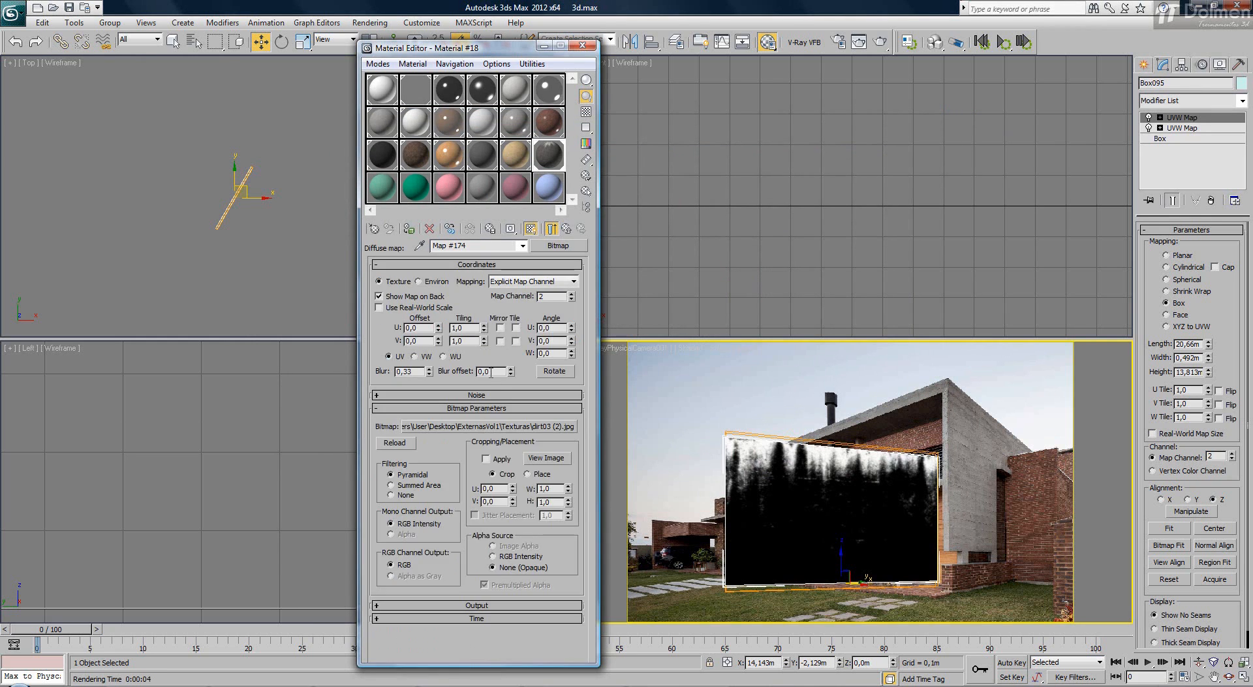
pyautogui.click(522, 426)
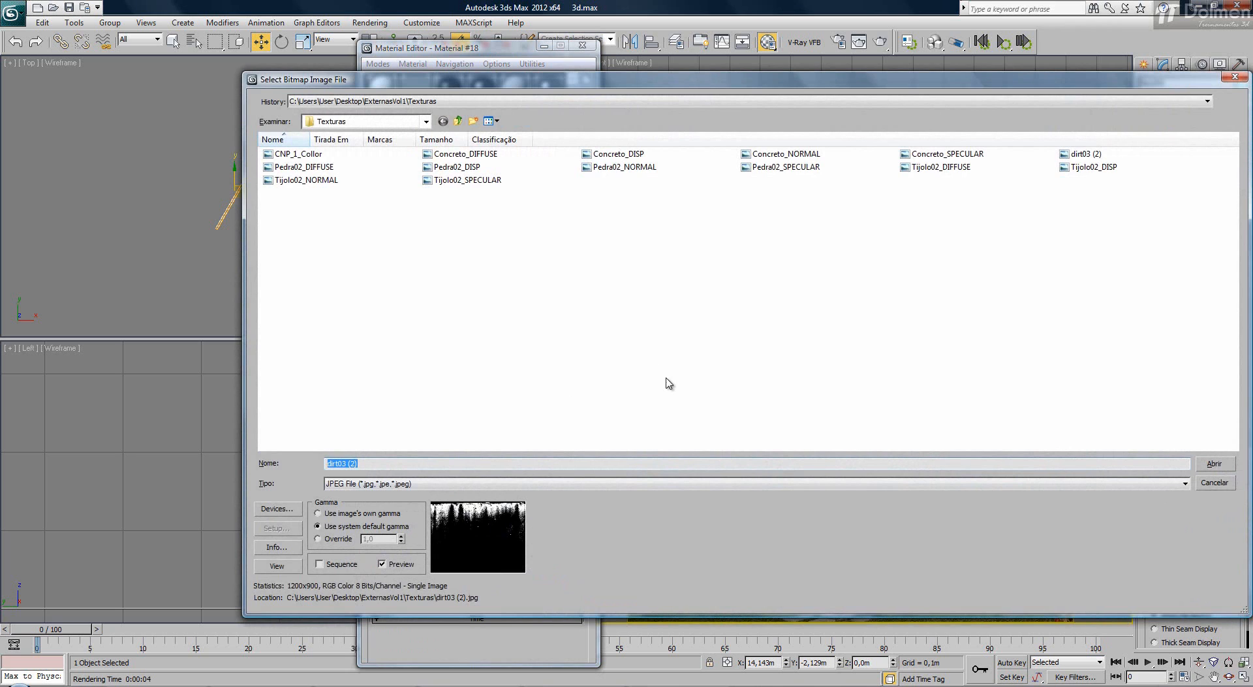
pyautogui.click(1214, 463)
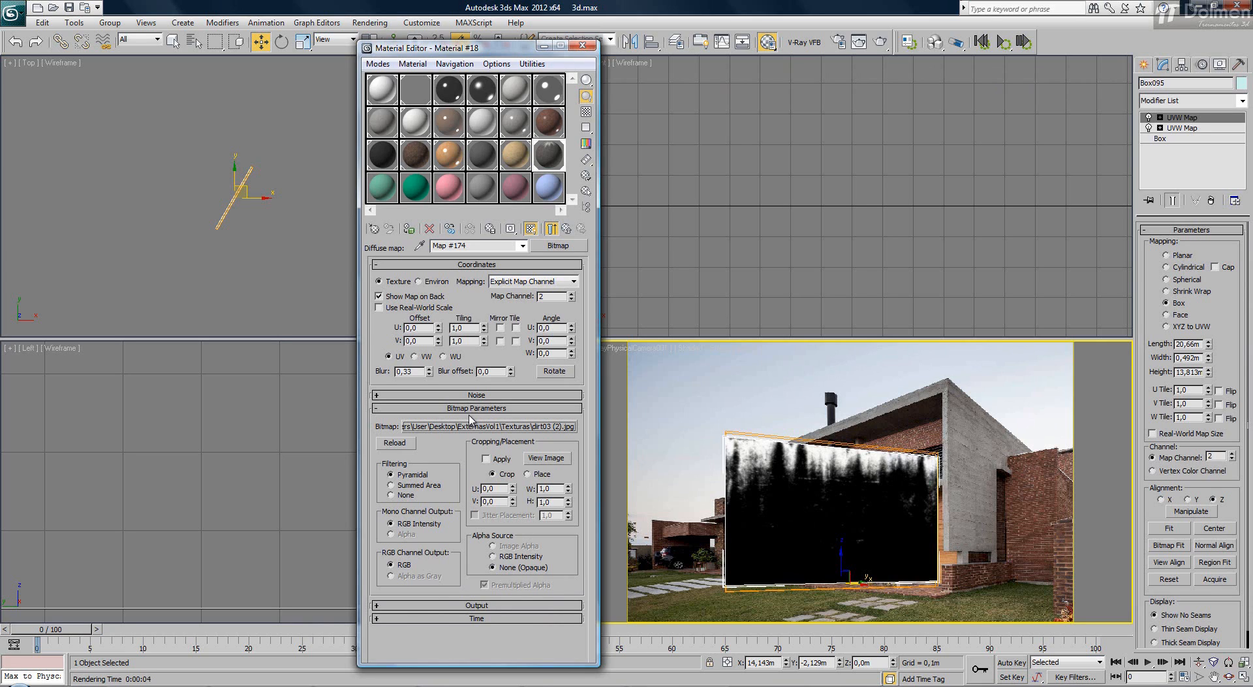
pyautogui.click(466, 607)
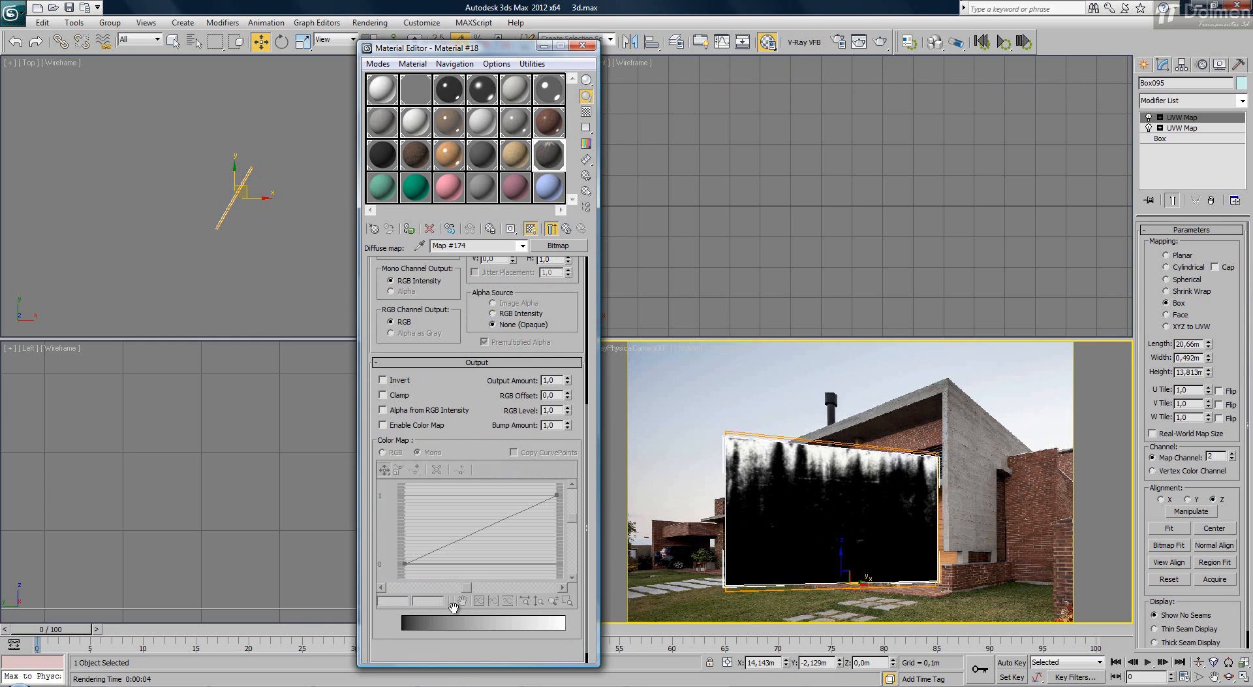
pyautogui.click(397, 382)
# Render the camera view to check the inverted dirt map, then close the render and move the Material Editor aside
pyautogui.click(880, 49)
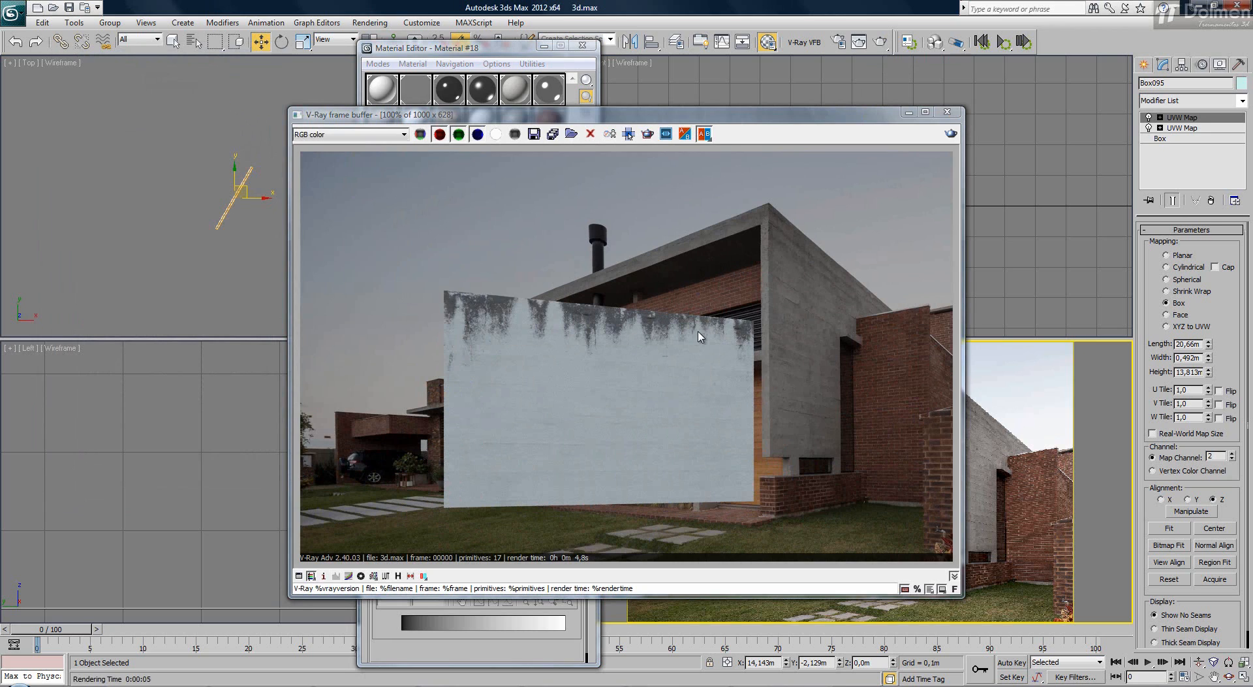
pyautogui.click(947, 113)
pyautogui.moveTo(507, 54); pyautogui.dragTo(374, 54)
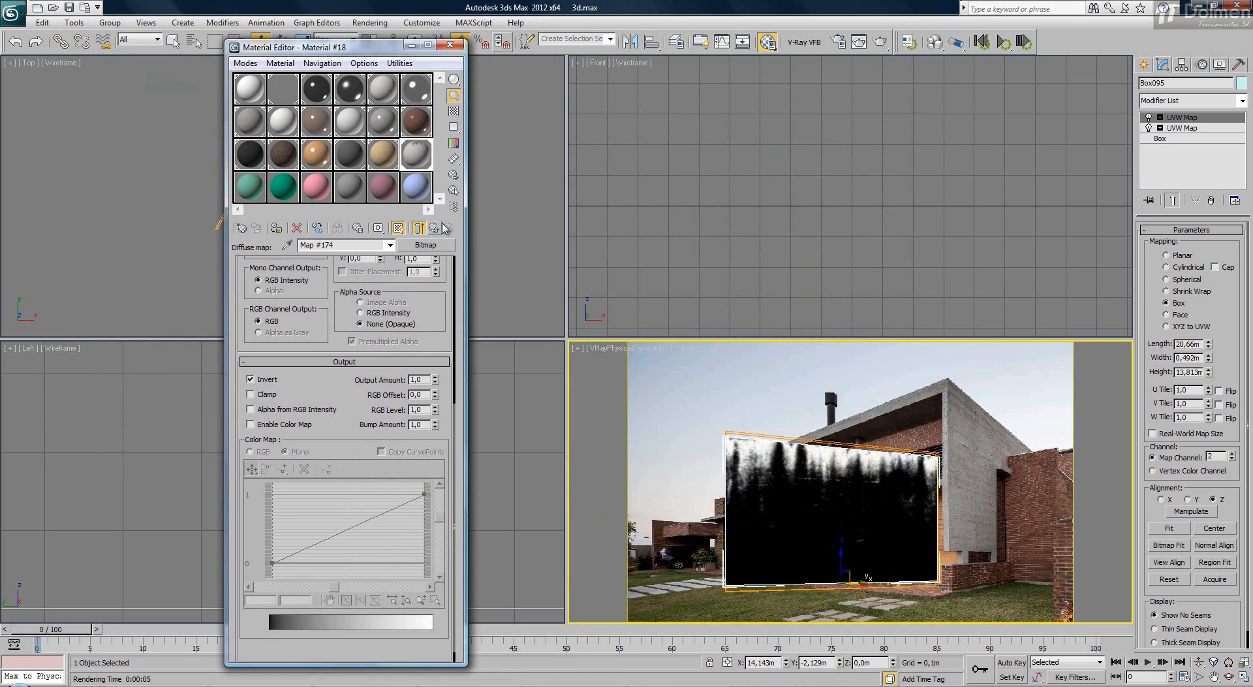
# Return to the blend material's top level, set the first coat's blend amount colour to value 5, and render the camera view
pyautogui.click(434, 228)
pyautogui.click(434, 230)
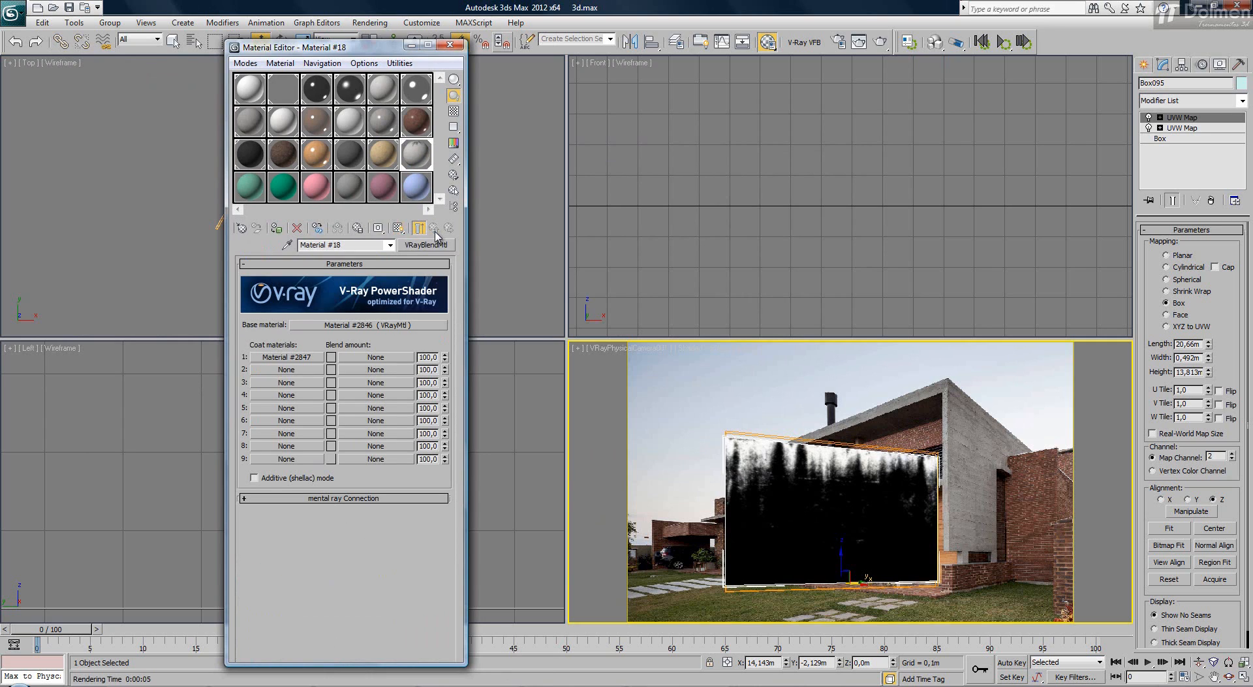
pyautogui.click(332, 357)
pyautogui.click(382, 87)
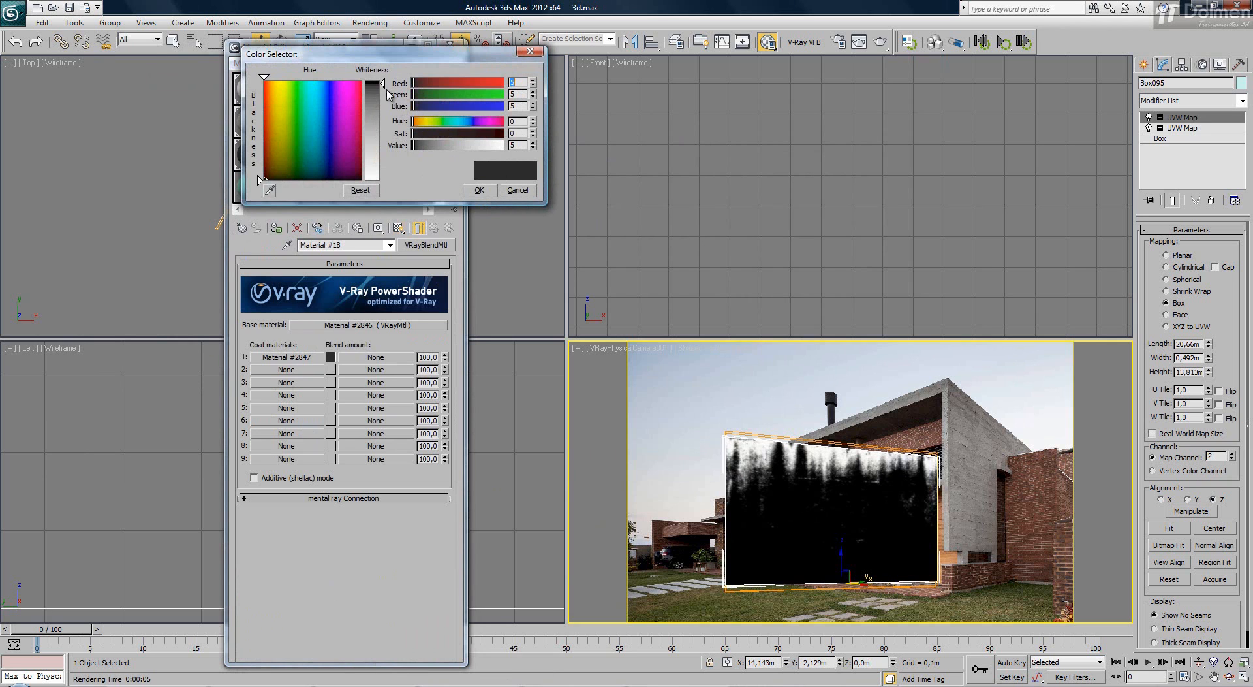
pyautogui.click(880, 41)
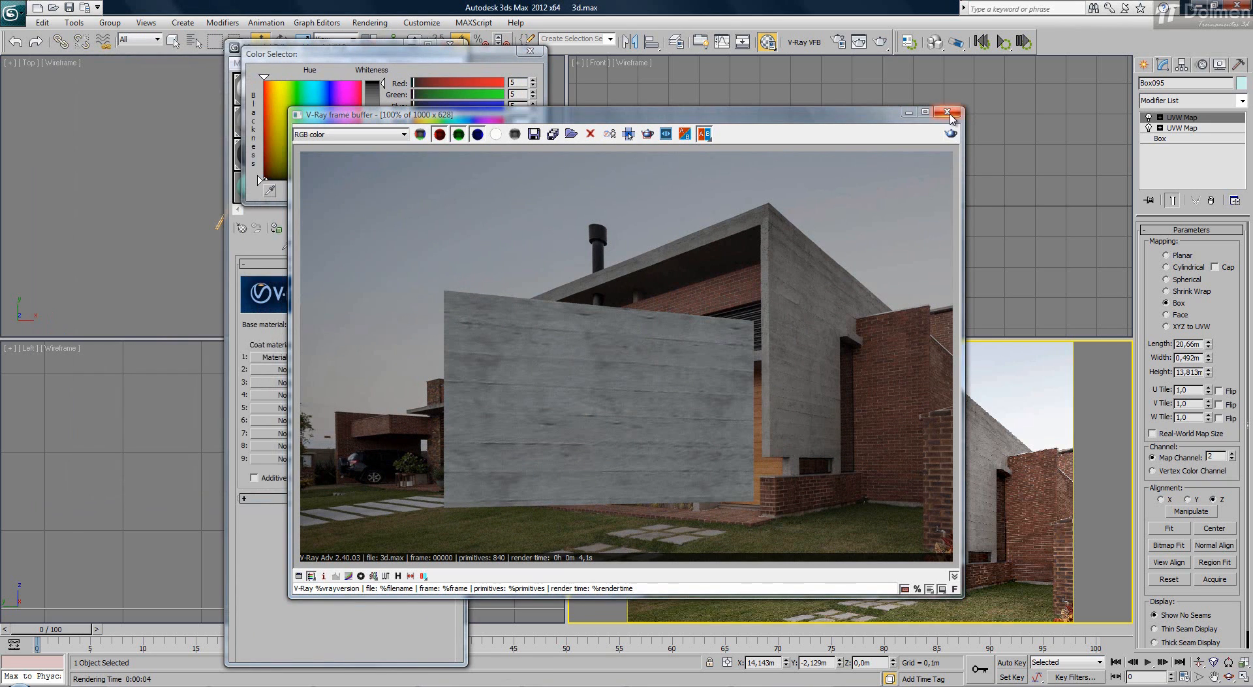
# Raise the first coat's blend amount colour to a near-white value of 235 and render the camera view to compare
pyautogui.click(448, 53)
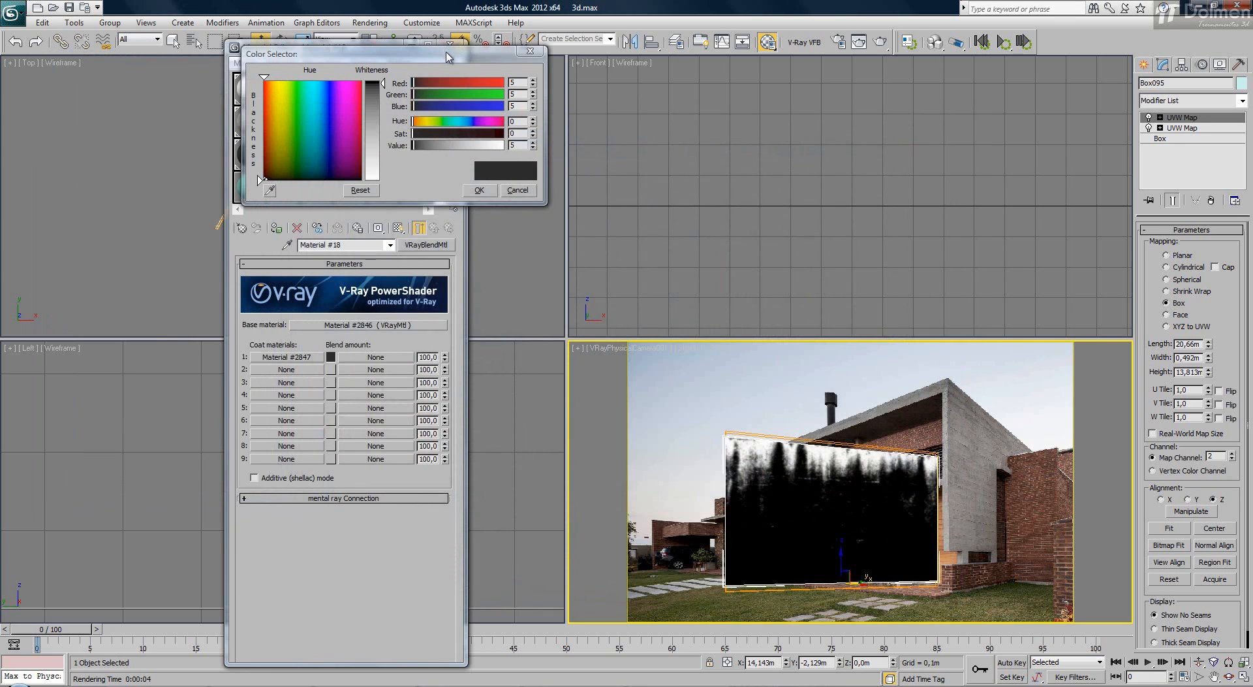
pyautogui.moveTo(448, 56); pyautogui.dragTo(790, 78)
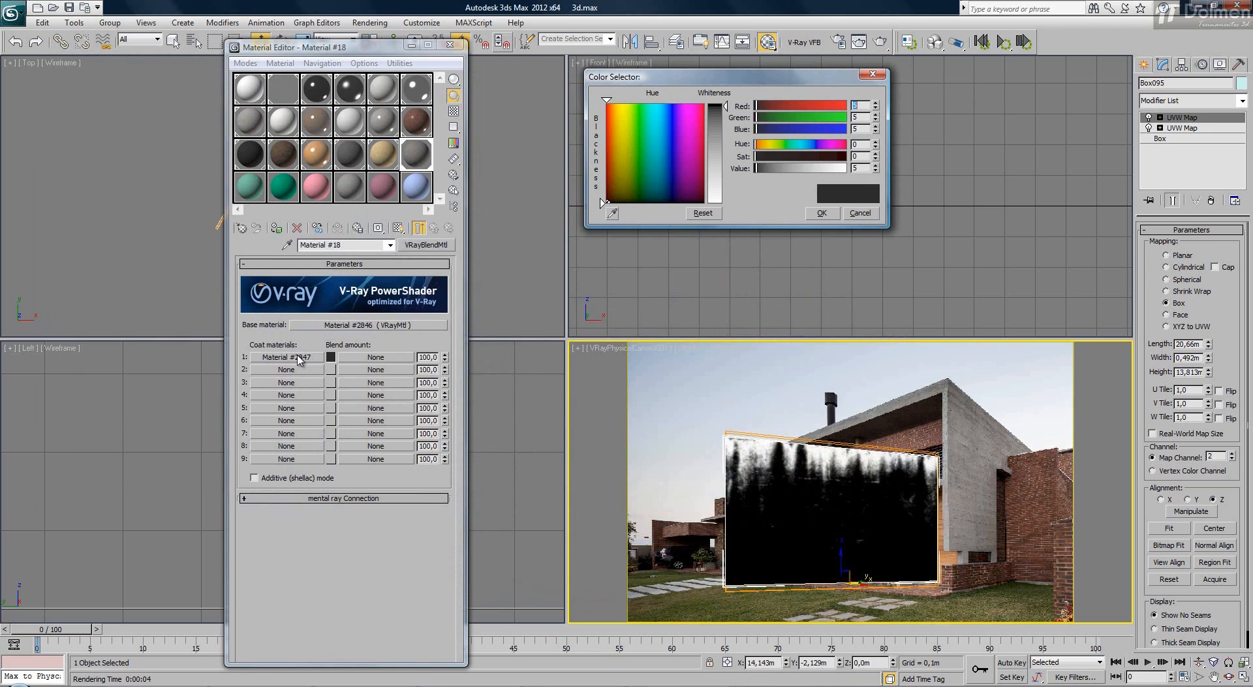
pyautogui.click(726, 195)
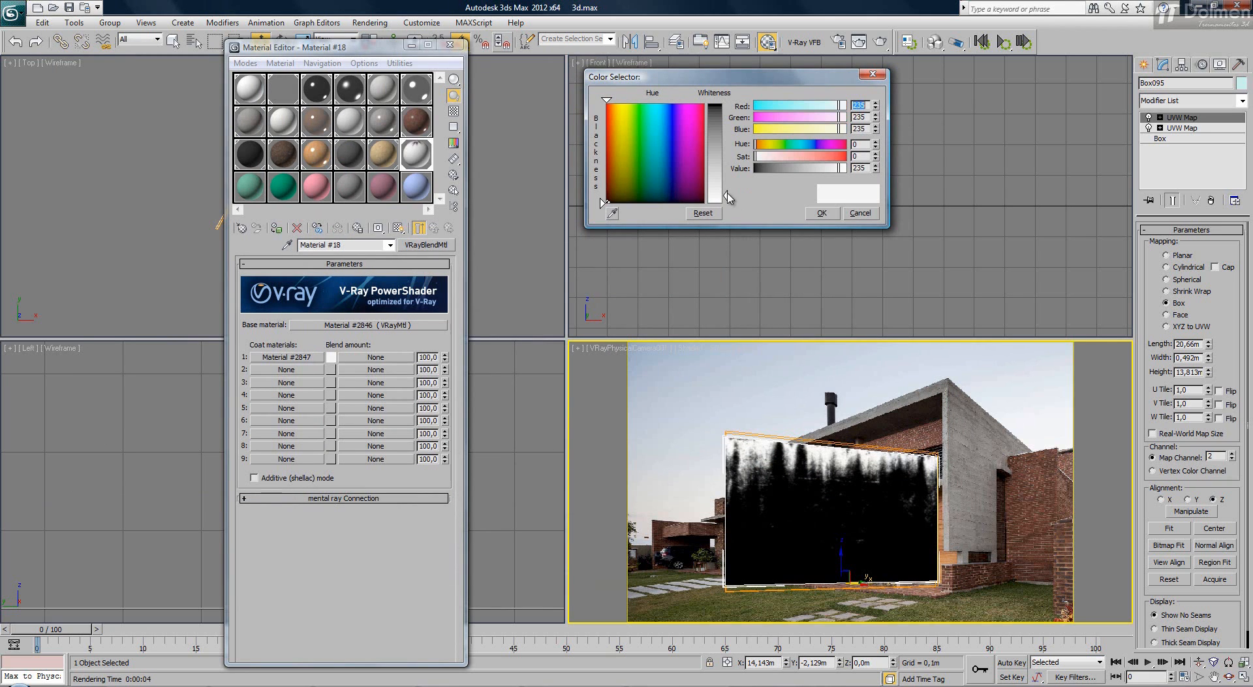
pyautogui.click(880, 43)
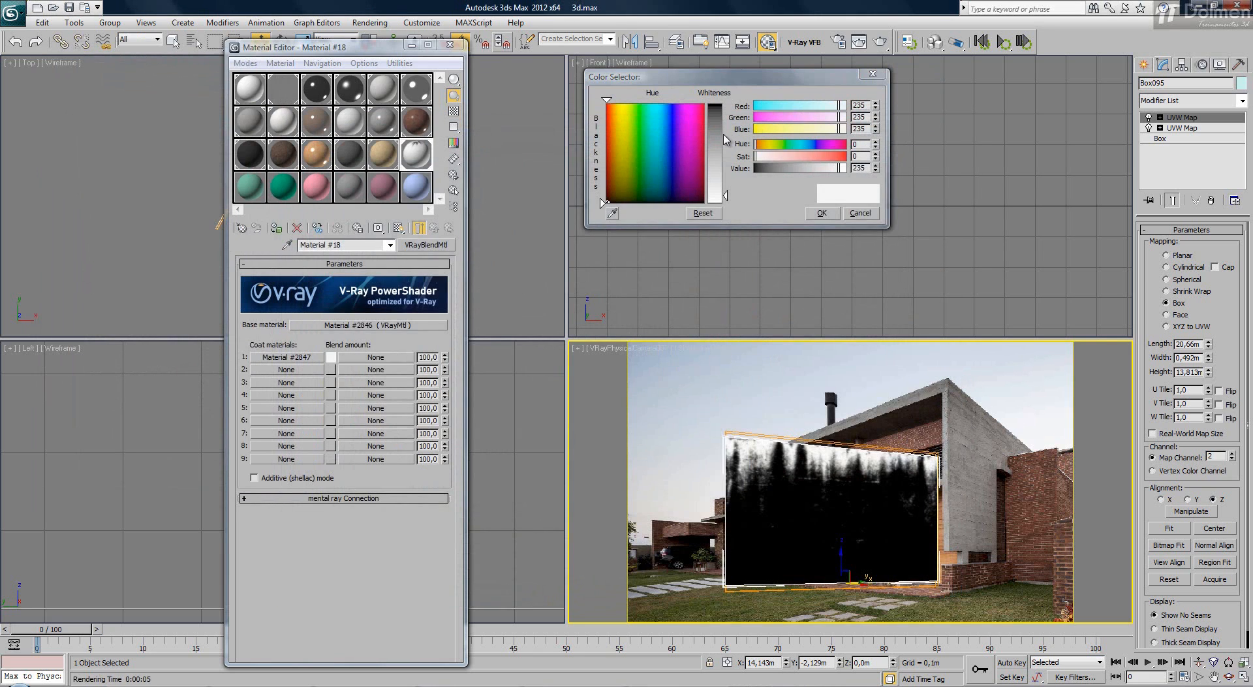
# Lower the first coat's blend amount colour to a grey value of 52 and render the camera view again
pyautogui.click(725, 134)
pyautogui.moveTo(724, 128); pyautogui.dragTo(726, 124)
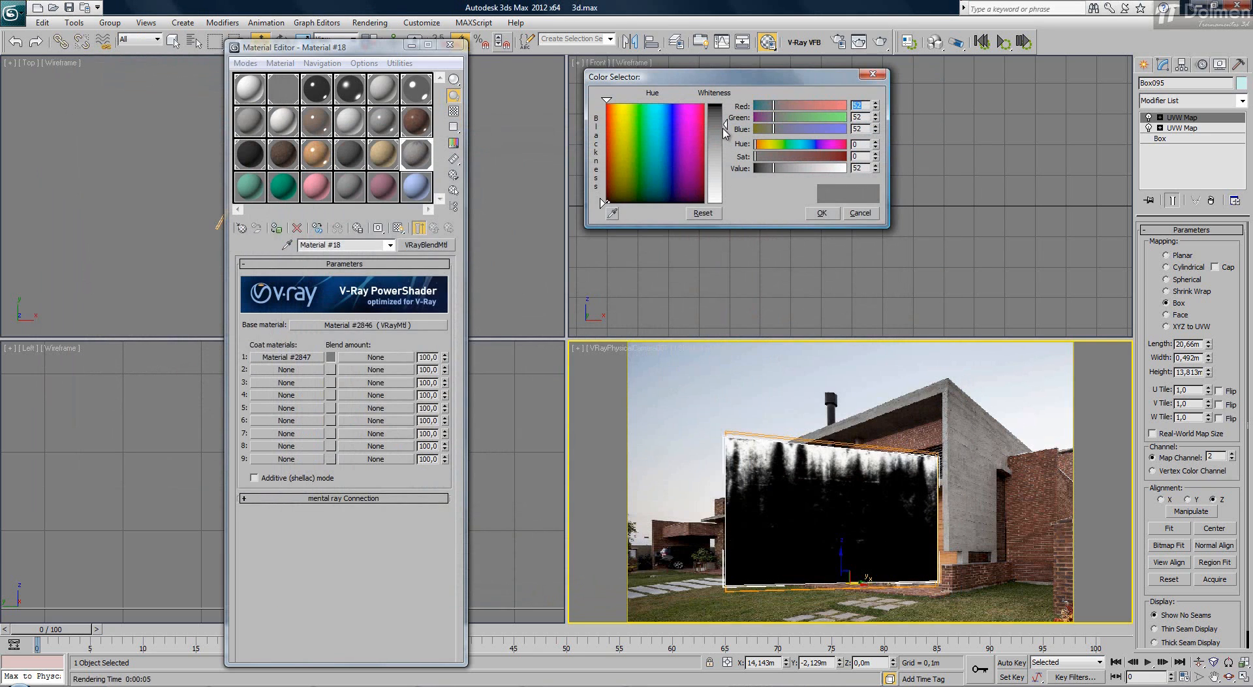
pyautogui.click(881, 43)
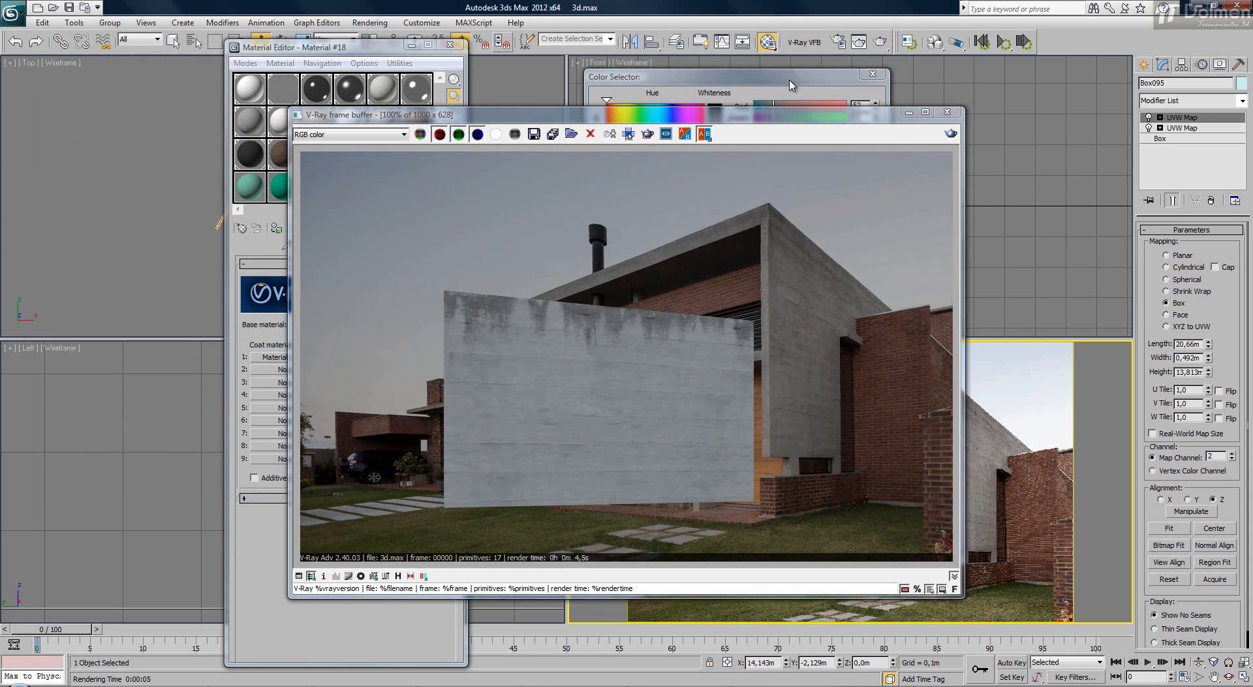
# Set the first coat's blend amount colour to value 40, accept it, and re-render to check the dirt strength
pyautogui.click(739, 118)
pyautogui.moveTo(726, 124); pyautogui.dragTo(726, 120)
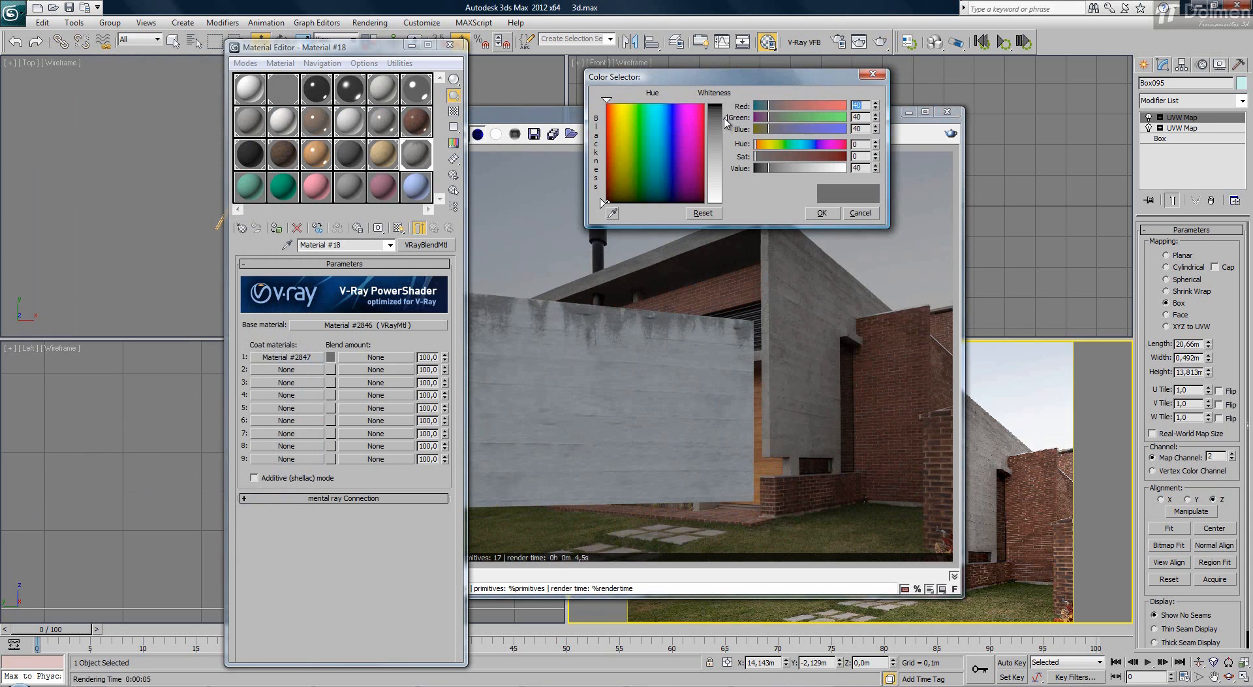
pyautogui.click(822, 214)
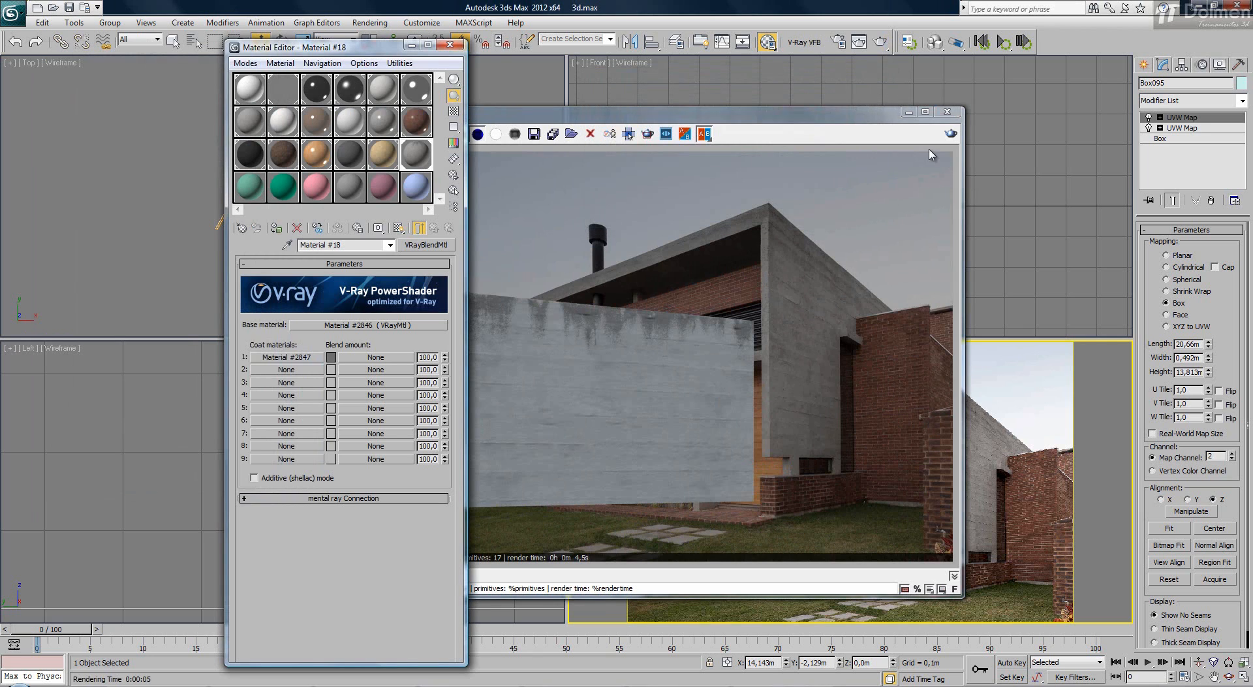
pyautogui.click(953, 134)
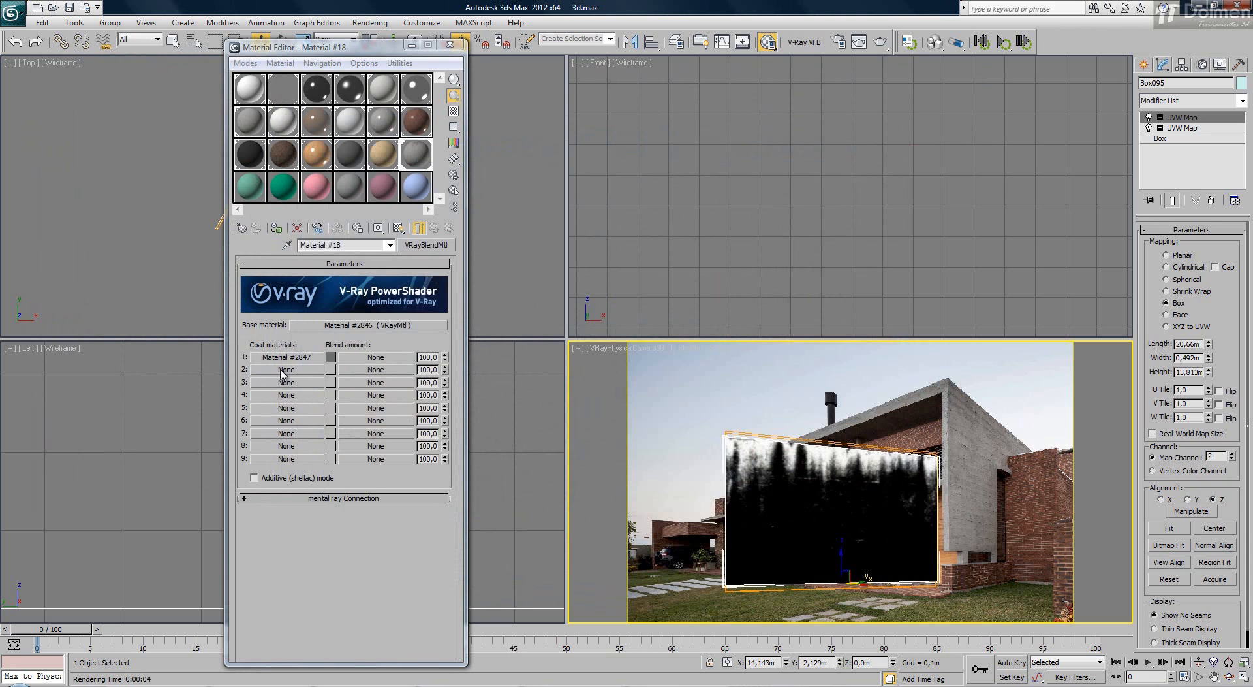
# Add a VRayMtl as the second coat material of the blend material
pyautogui.click(285, 370)
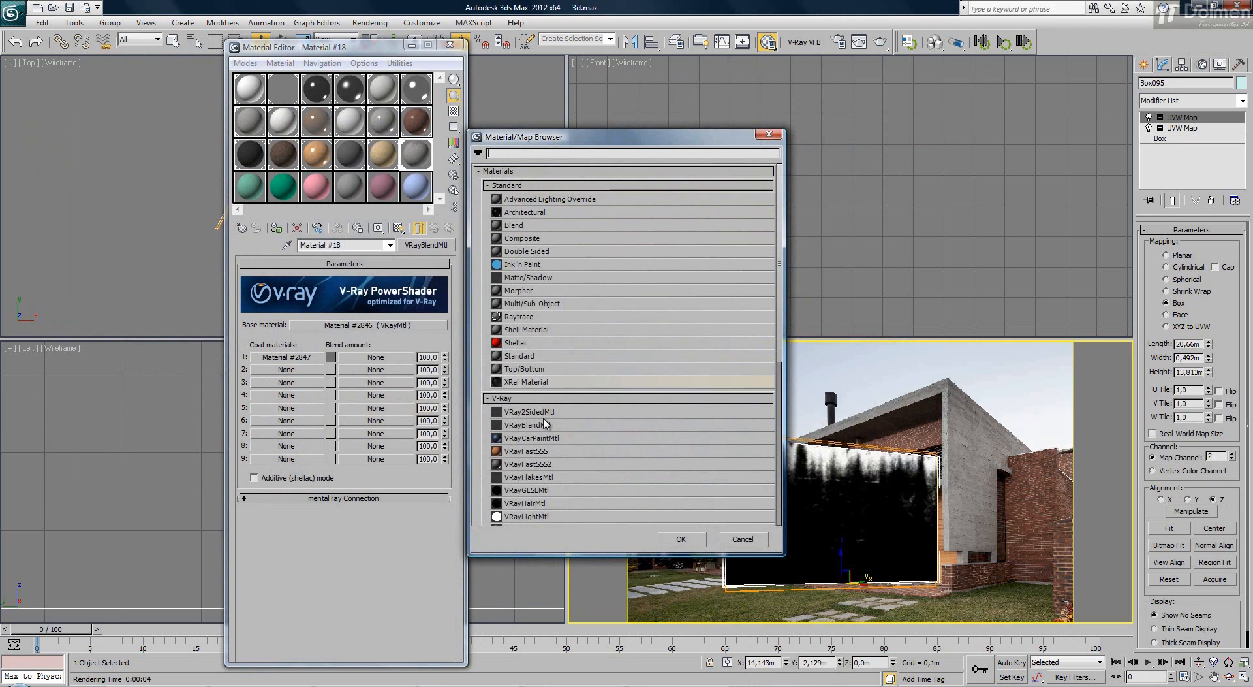
pyautogui.scroll(-3, 545, 424)
pyautogui.doubleClick(540, 468)
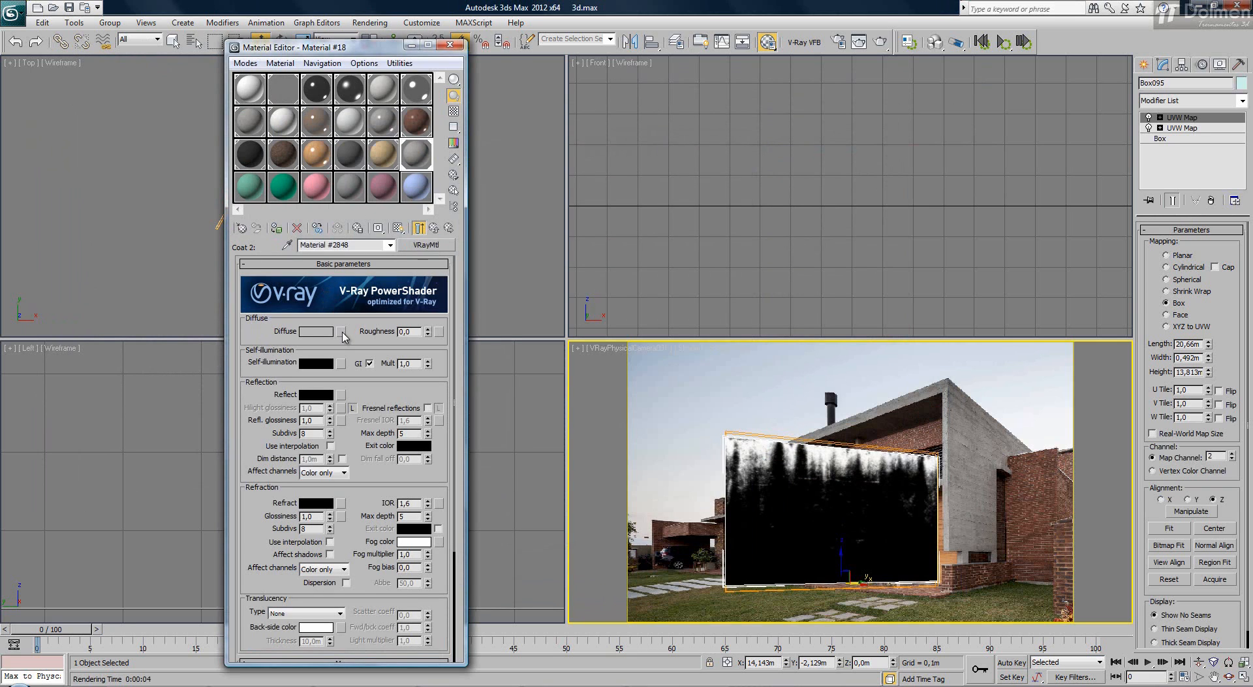
# Load dirt_15 from C:\Bibliotecas\Texturas Finais\Dirt as a Bitmap in the second coat's diffuse slot
pyautogui.click(342, 333)
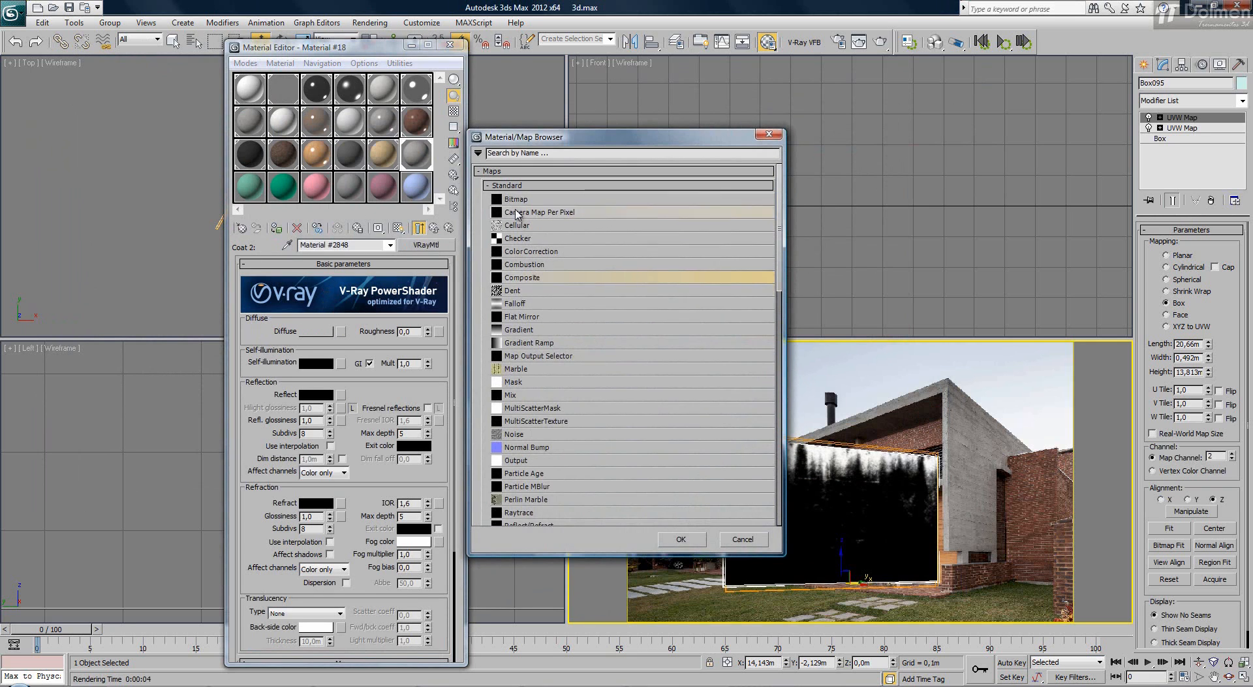
pyautogui.doubleClick(516, 199)
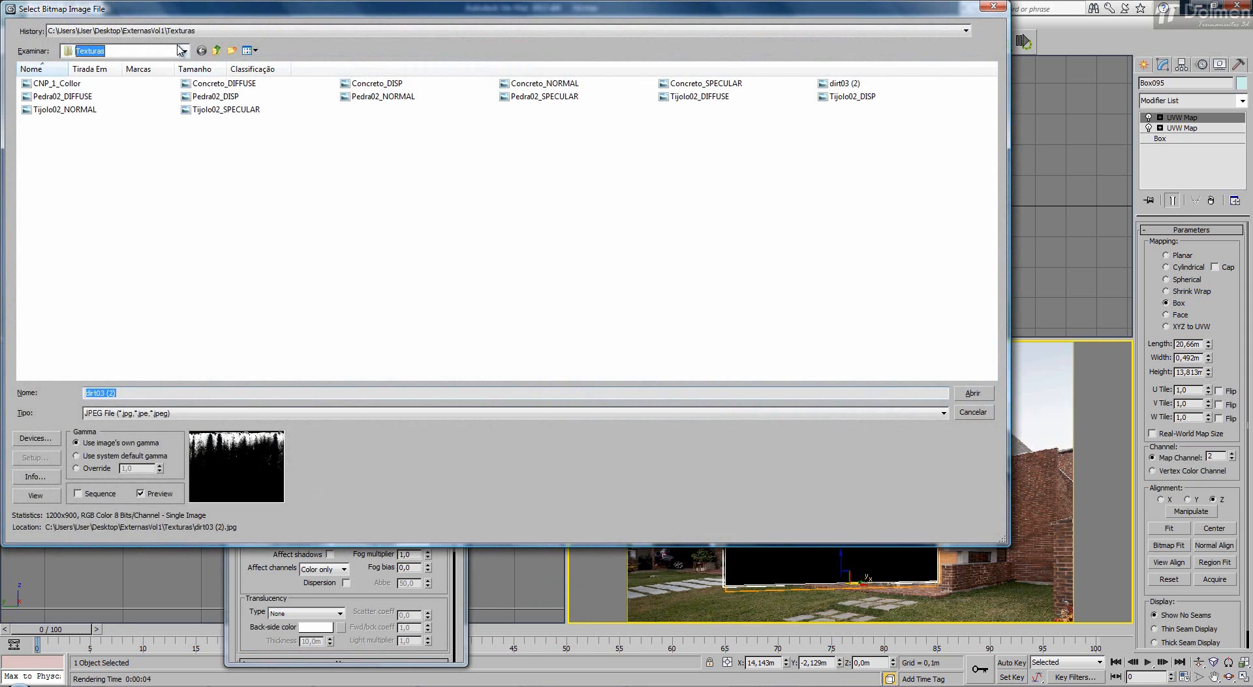
pyautogui.click(184, 50)
pyautogui.click(115, 116)
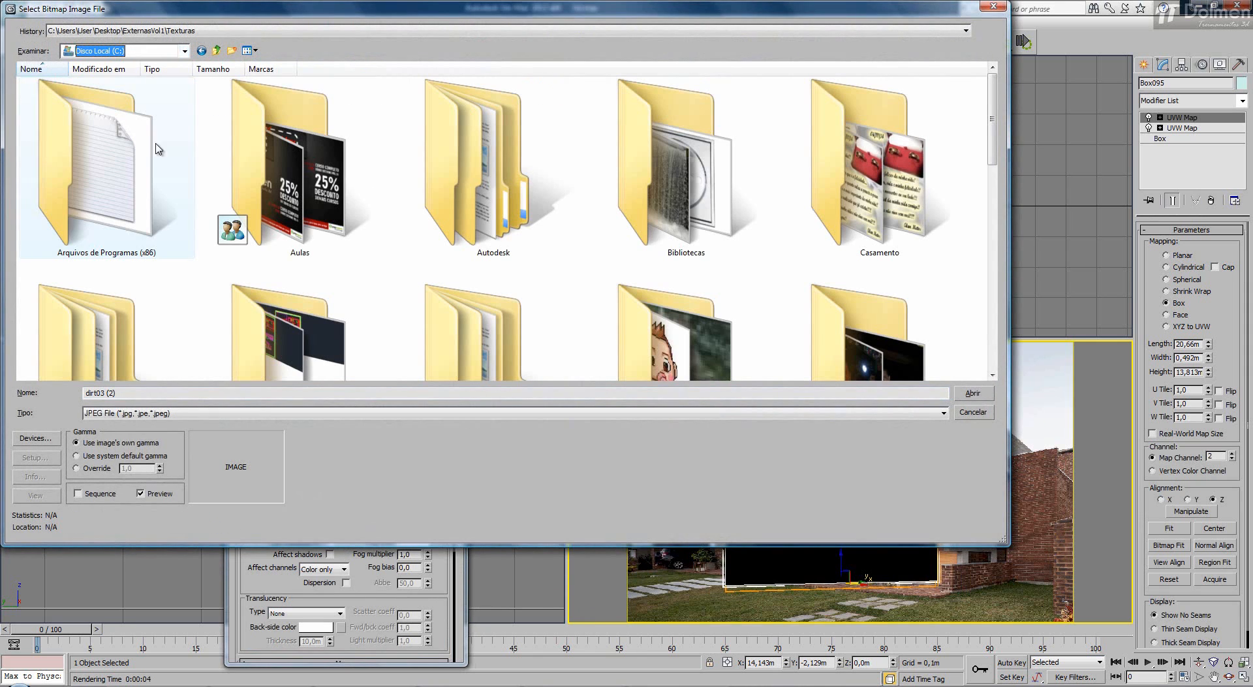
pyautogui.doubleClick(620, 176)
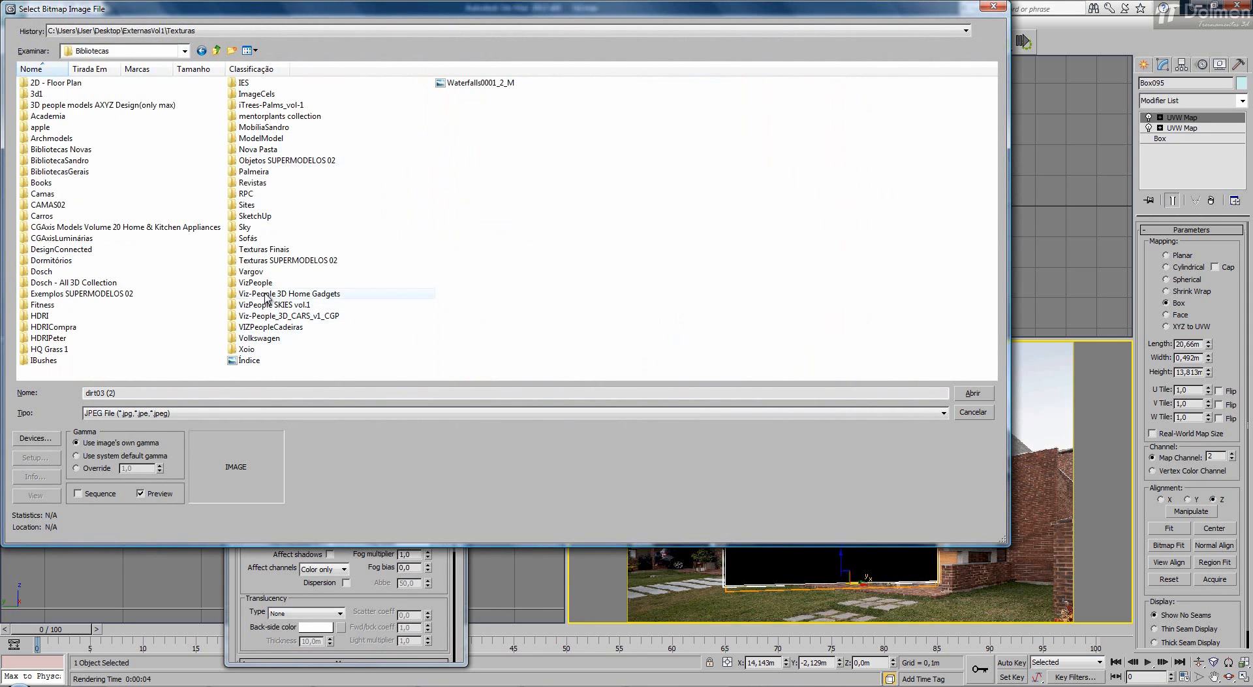
pyautogui.doubleClick(255, 249)
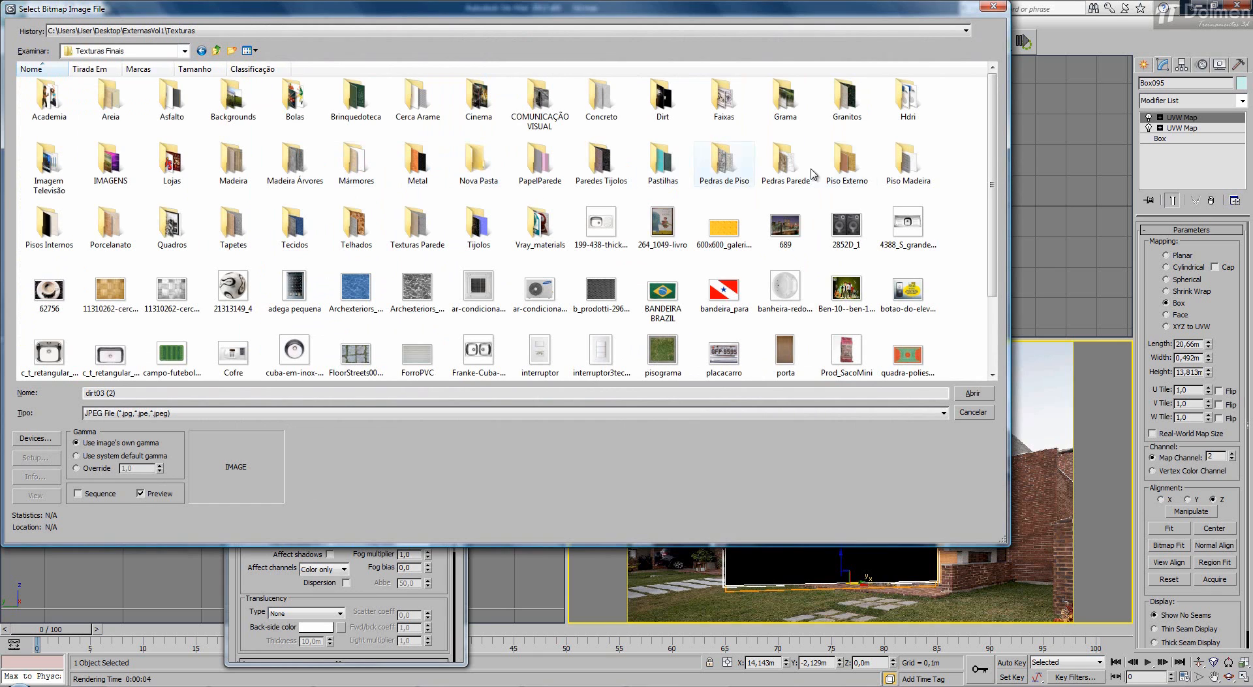
pyautogui.doubleClick(659, 101)
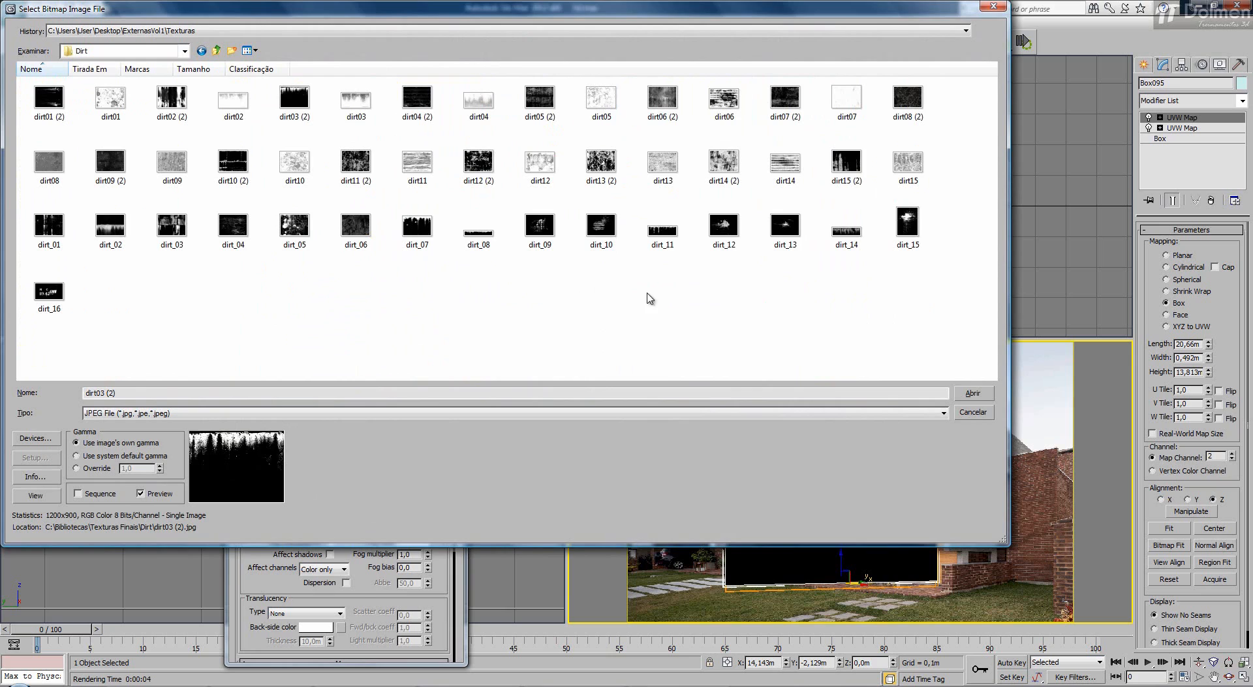
pyautogui.click(907, 226)
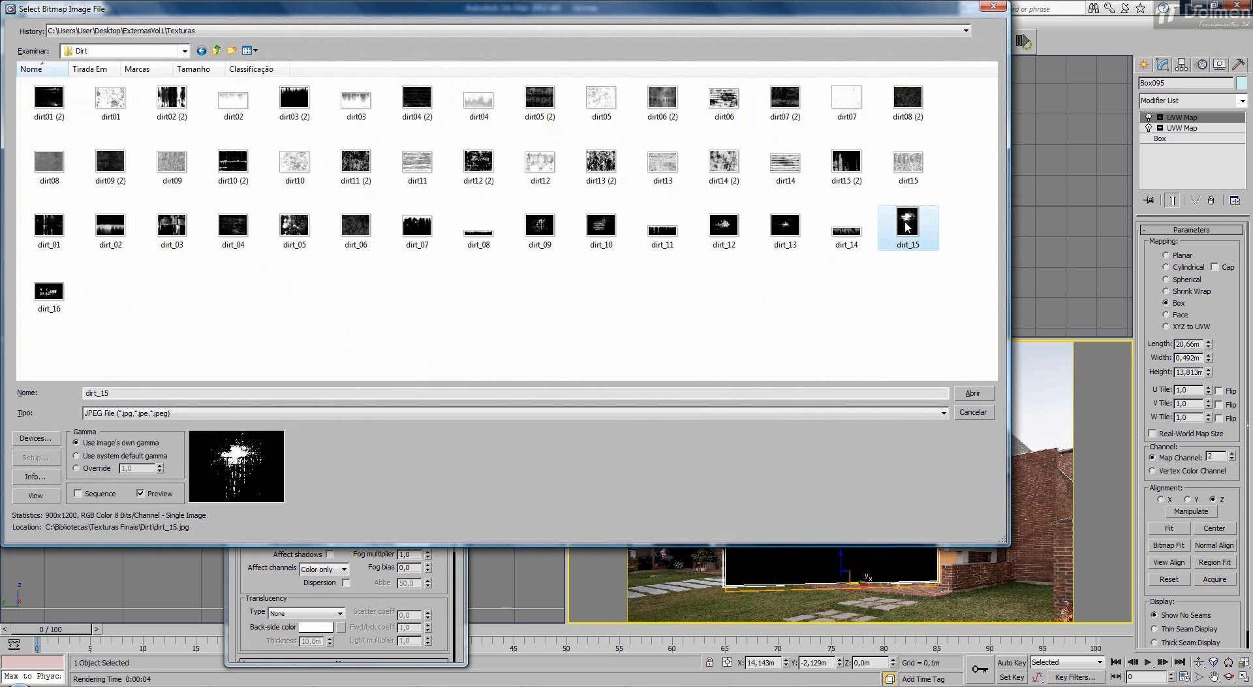
pyautogui.doubleClick(893, 225)
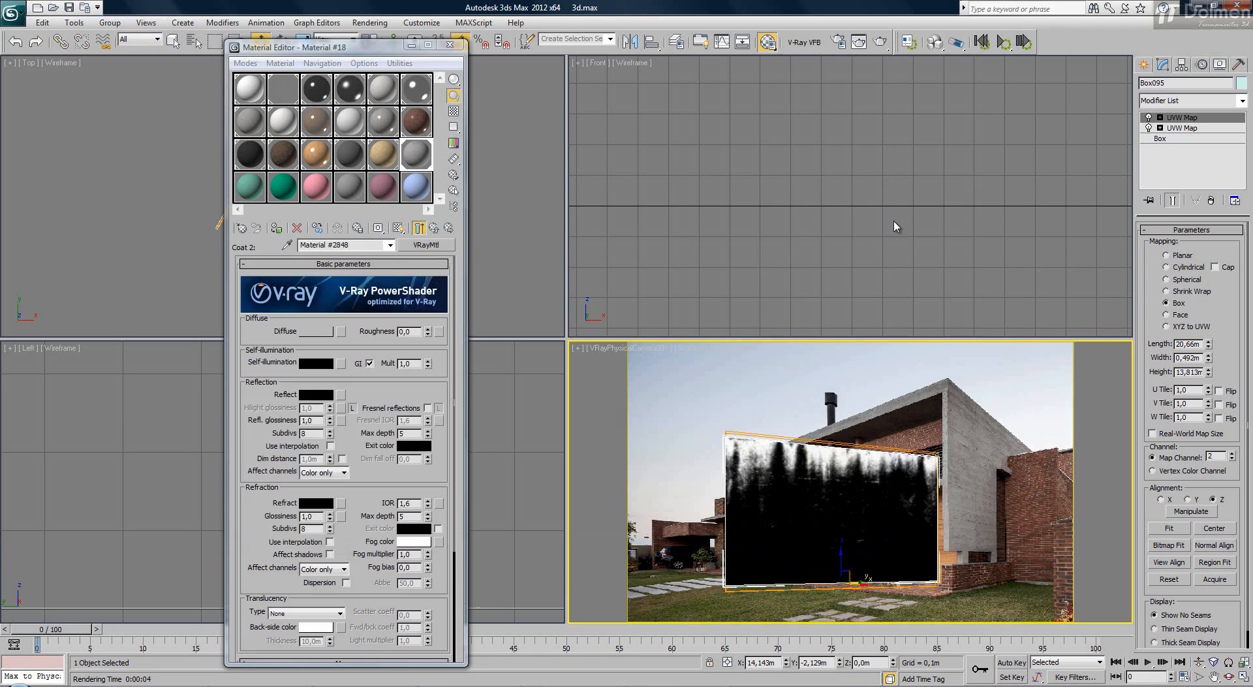
# Show the dirt_15 map in the viewport, set its blur to 0,27 and assign it to map channel 3
pyautogui.click(397, 227)
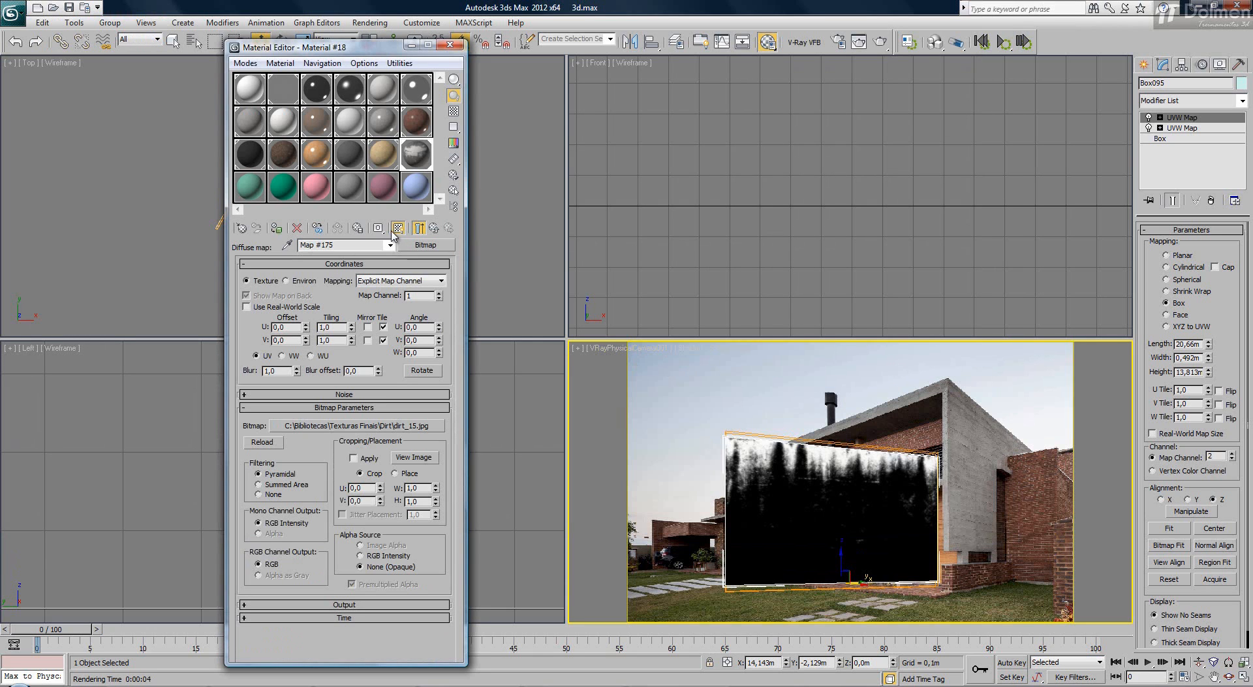
pyautogui.moveTo(297, 373); pyautogui.dragTo(298, 421)
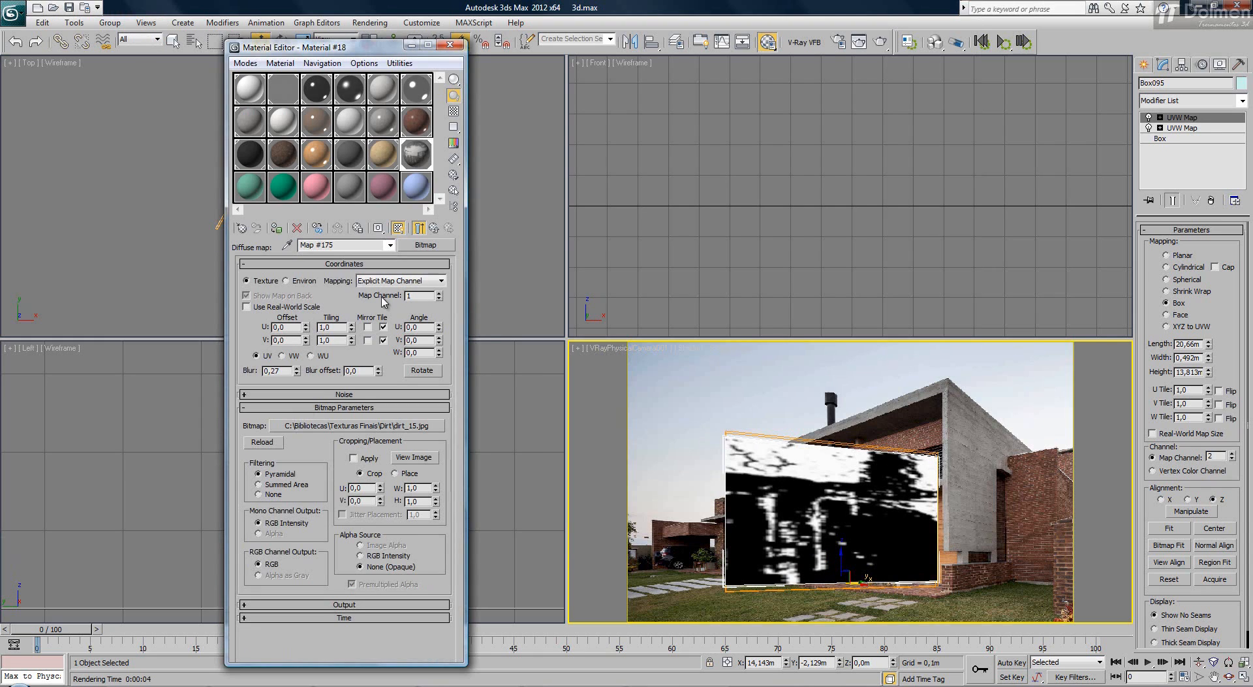
pyautogui.click(439, 292)
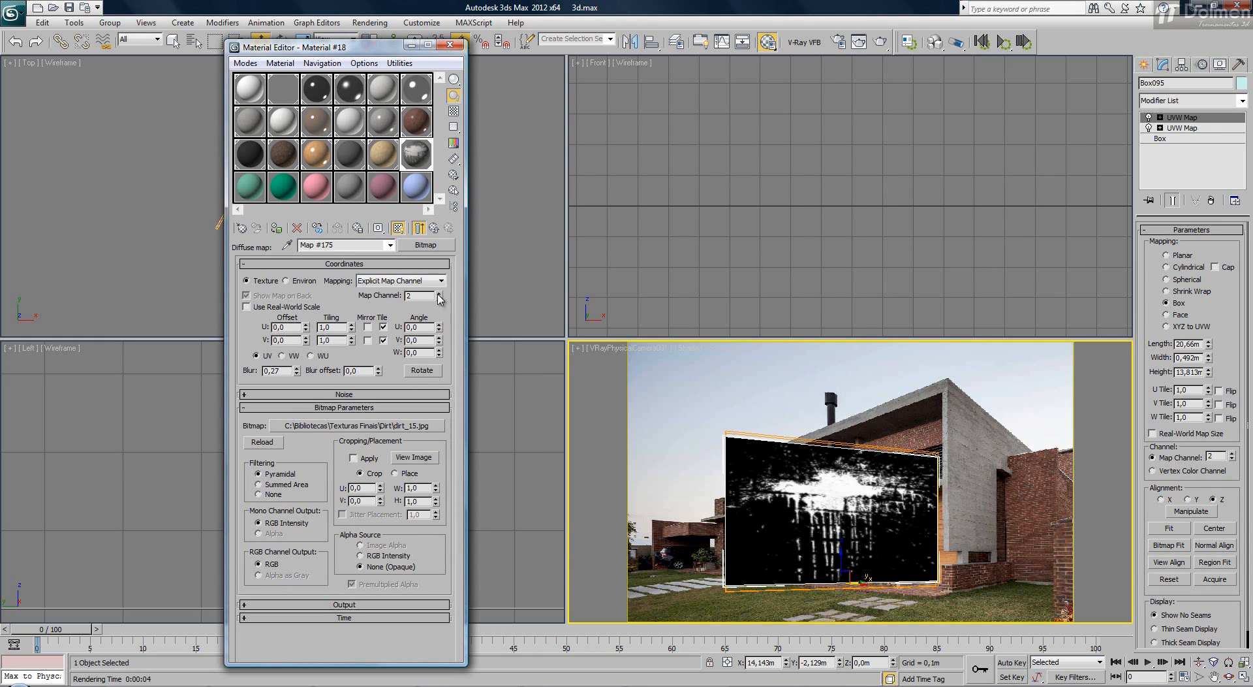
pyautogui.click(440, 293)
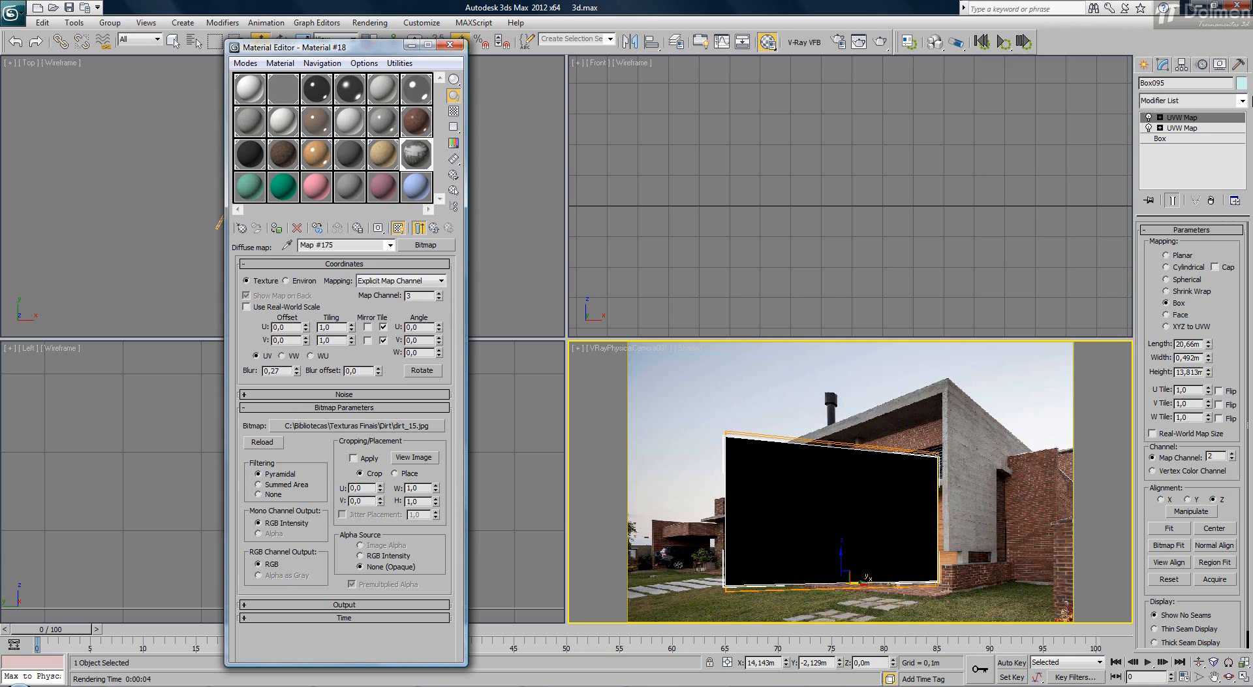
# Add a third UVW Map modifier to the box with Box mapping on map channel 3
pyautogui.click(1203, 101)
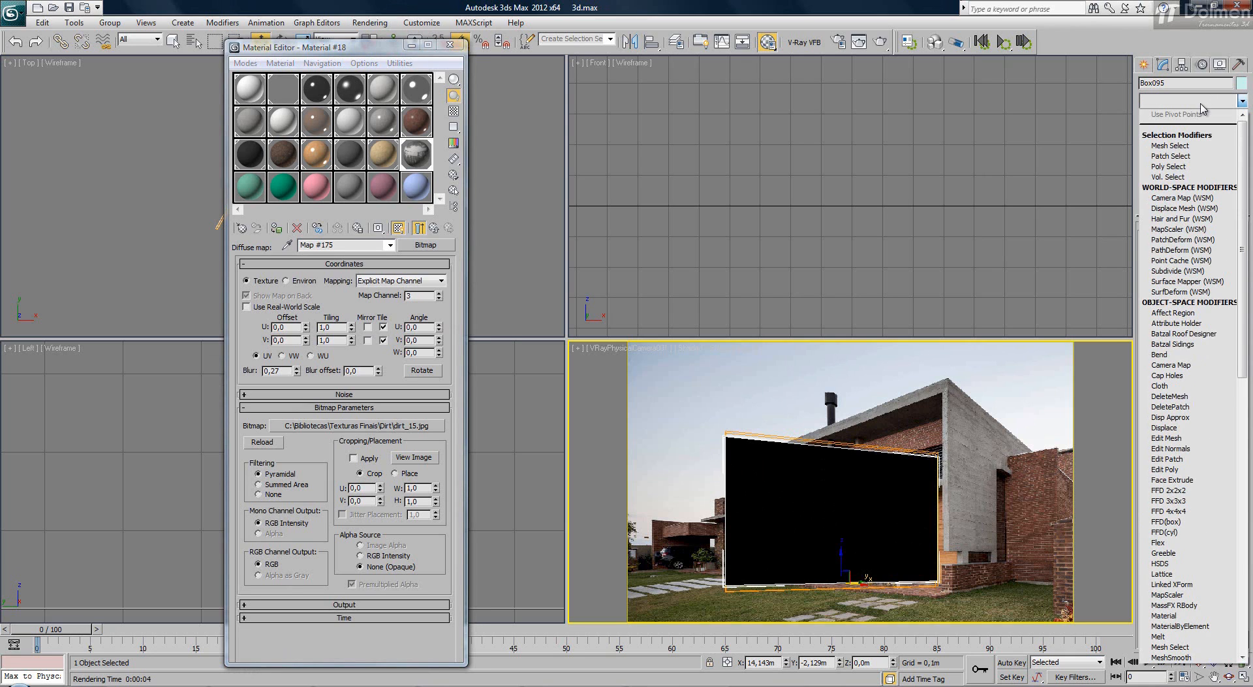
pyautogui.write('uvw')
pyautogui.press('Return')
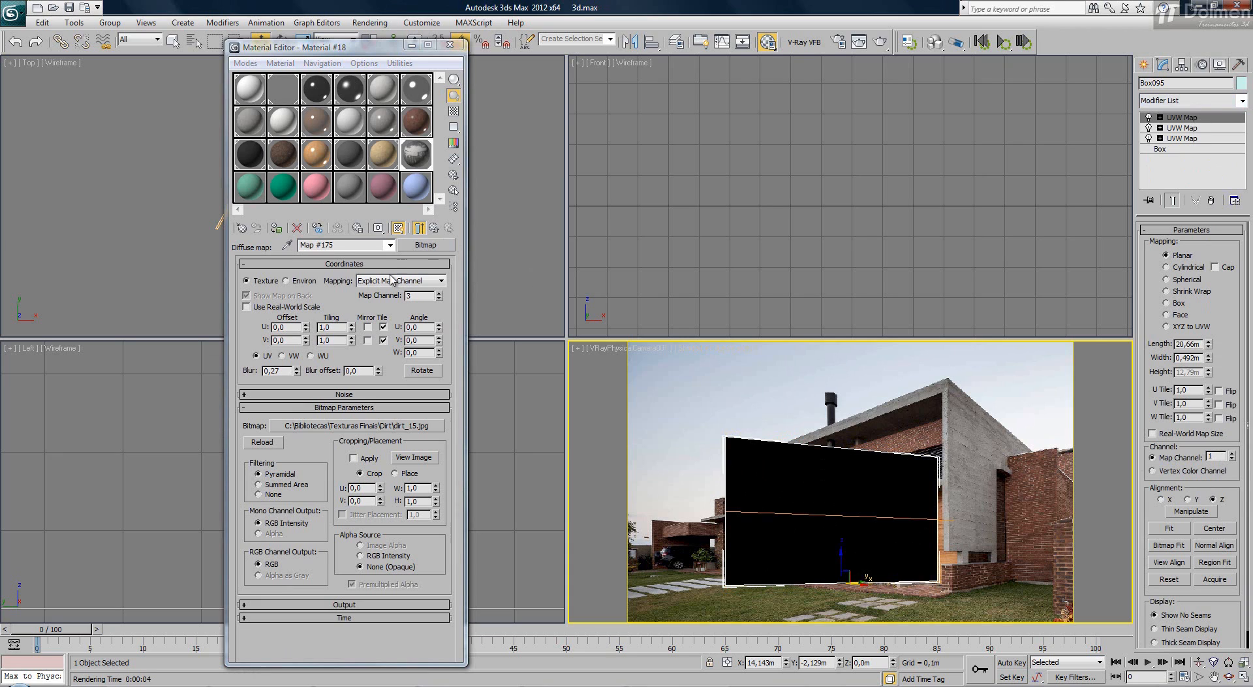
pyautogui.click(1231, 454)
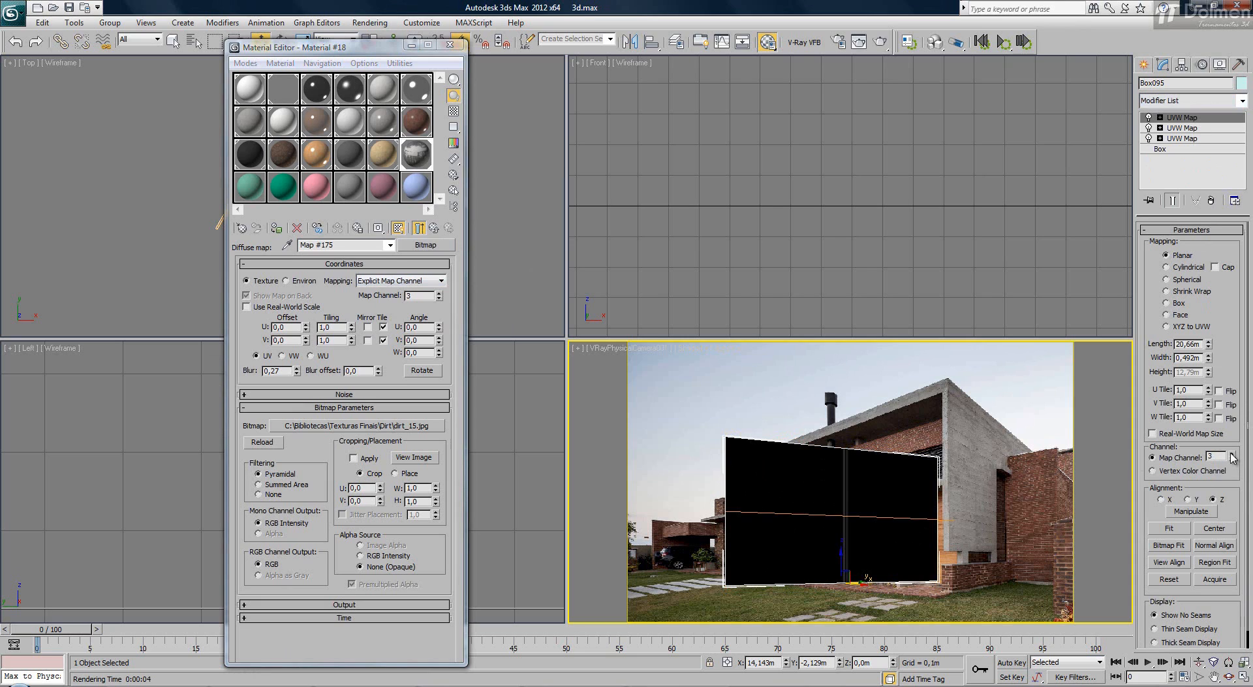
pyautogui.click(1176, 304)
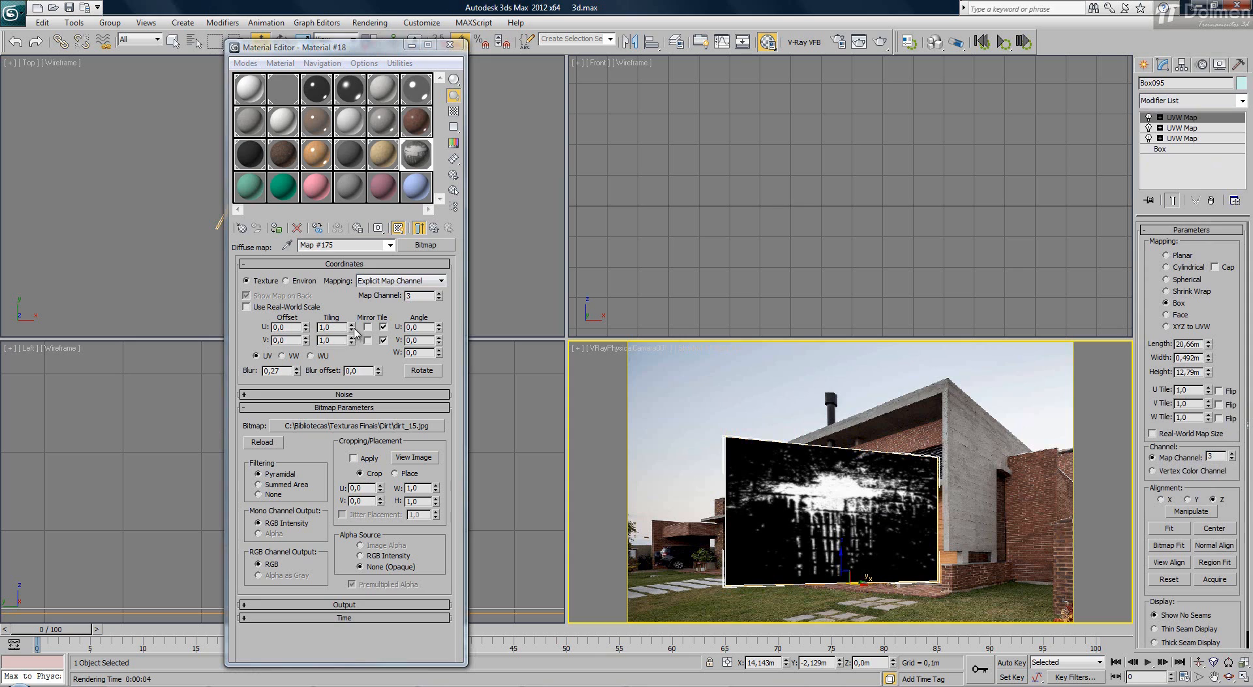
# Turn off U and V tiling for dirt_15 and set the new UVW Map's length to 6,855 m and height to 9,336 m
pyautogui.click(383, 327)
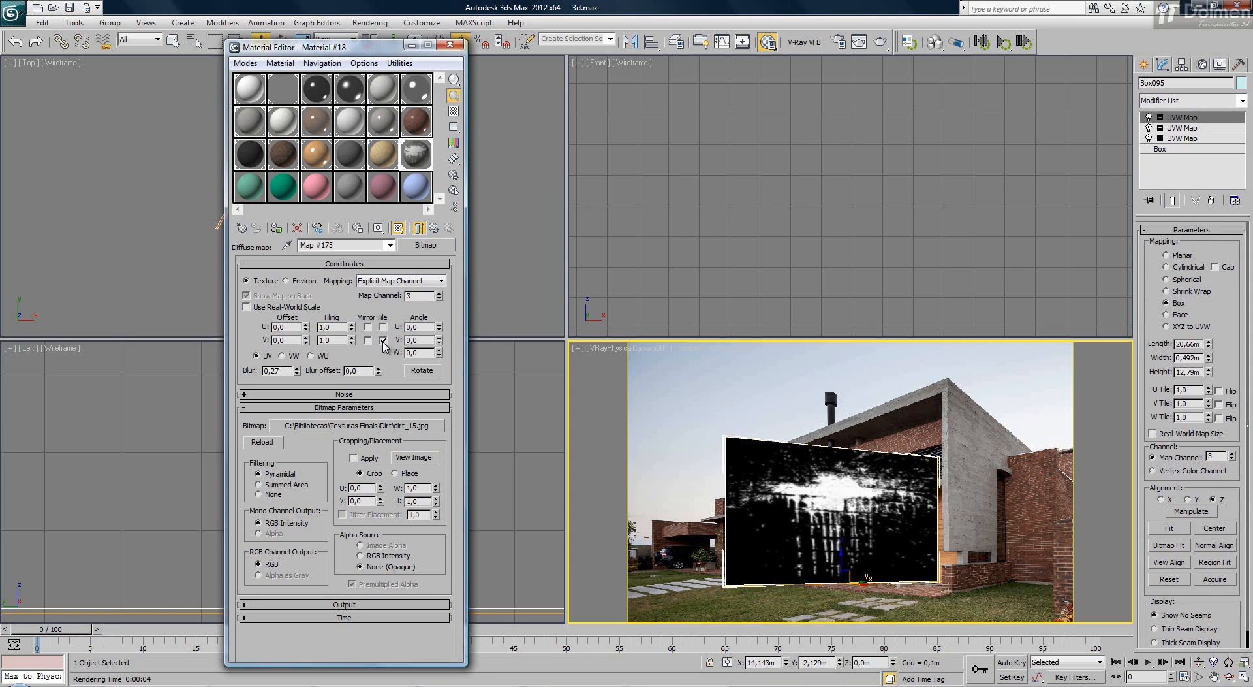
pyautogui.click(383, 340)
pyautogui.moveTo(1211, 348); pyautogui.dragTo(1209, 373)
pyautogui.moveTo(1209, 361)
pyautogui.mouseDown()
pyautogui.moveTo(1209, 394)
pyautogui.moveTo(1209, 356)
pyautogui.moveTo(1209, 369)
pyautogui.mouseUp()
# Move the top UVW Map's gizmo down to Z 4,402 m and render the camera view to check the second dirt coat
pyautogui.click(1177, 120)
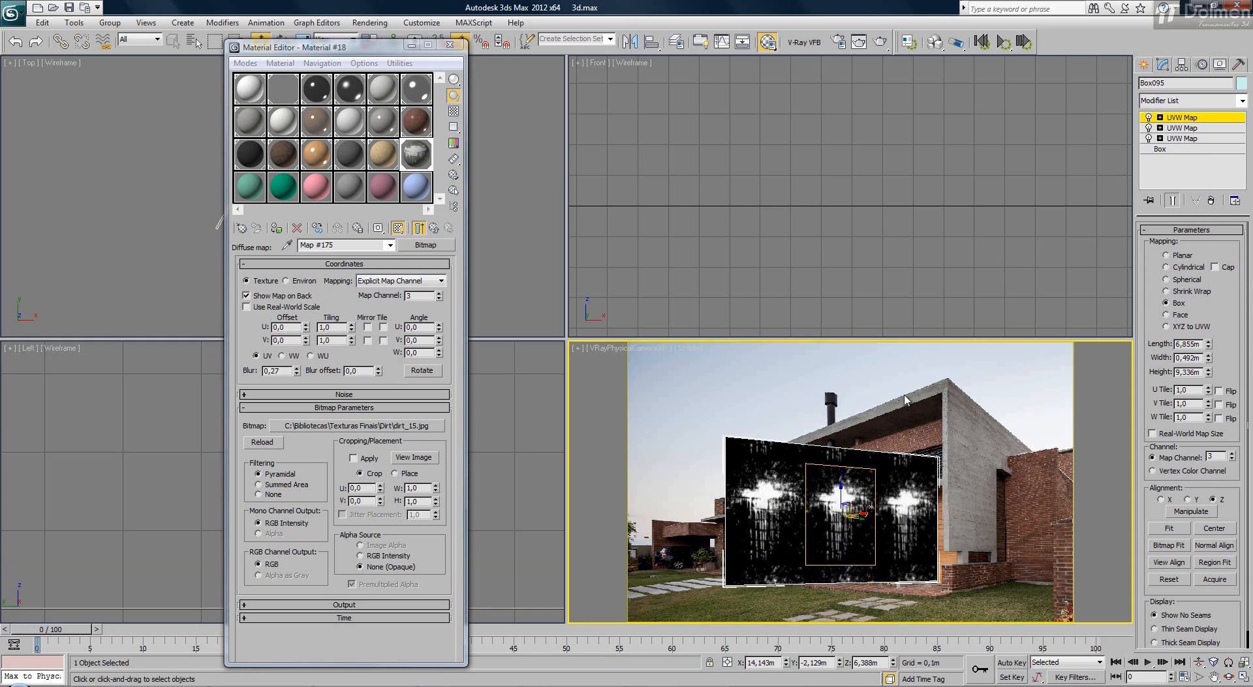
pyautogui.moveTo(841, 487); pyautogui.dragTo(842, 511)
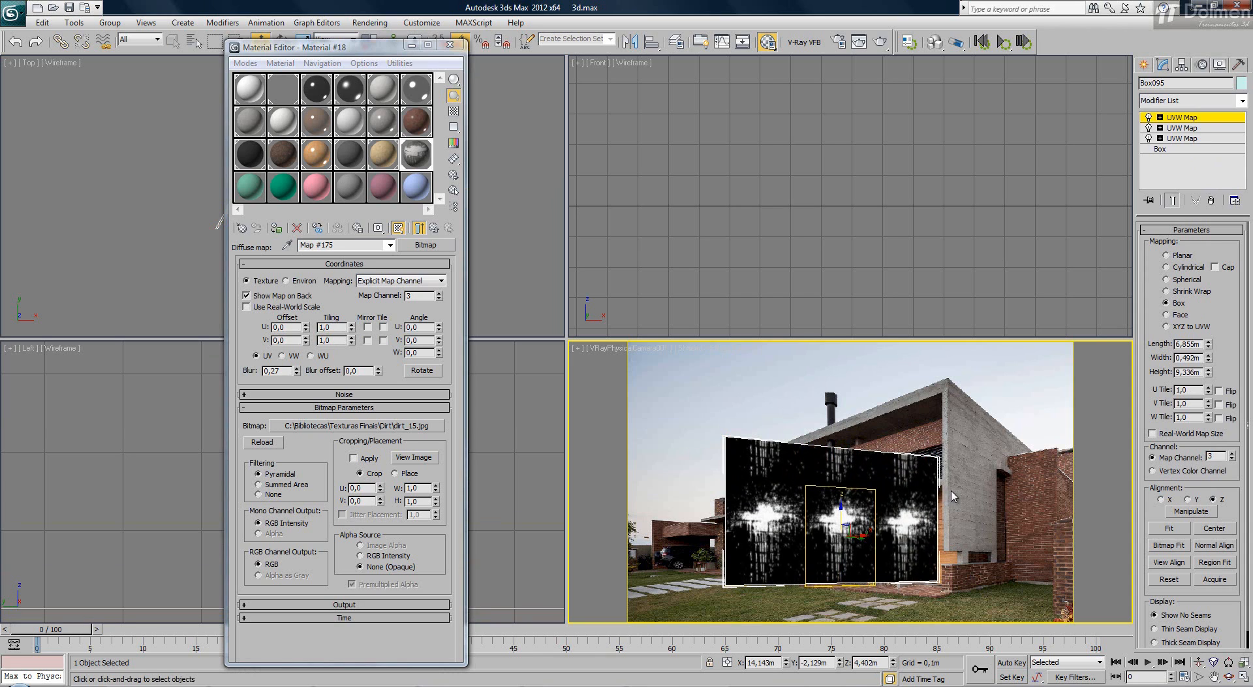
pyautogui.rightClick(662, 415)
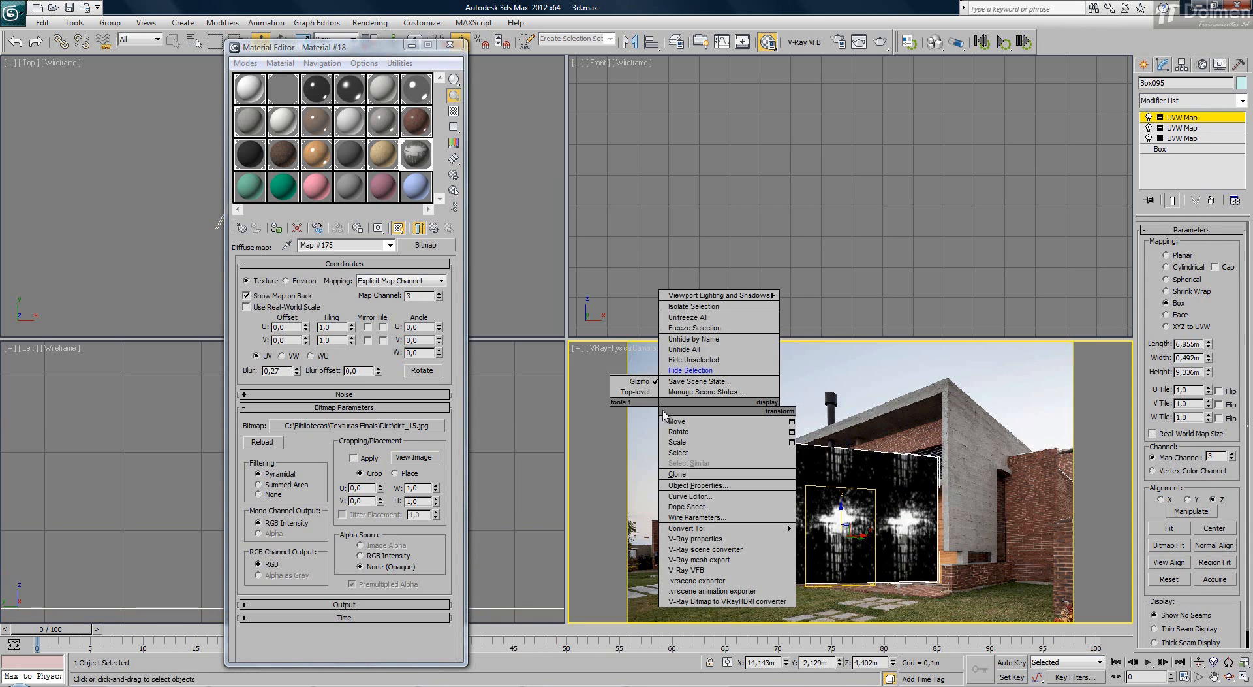
pyautogui.click(880, 43)
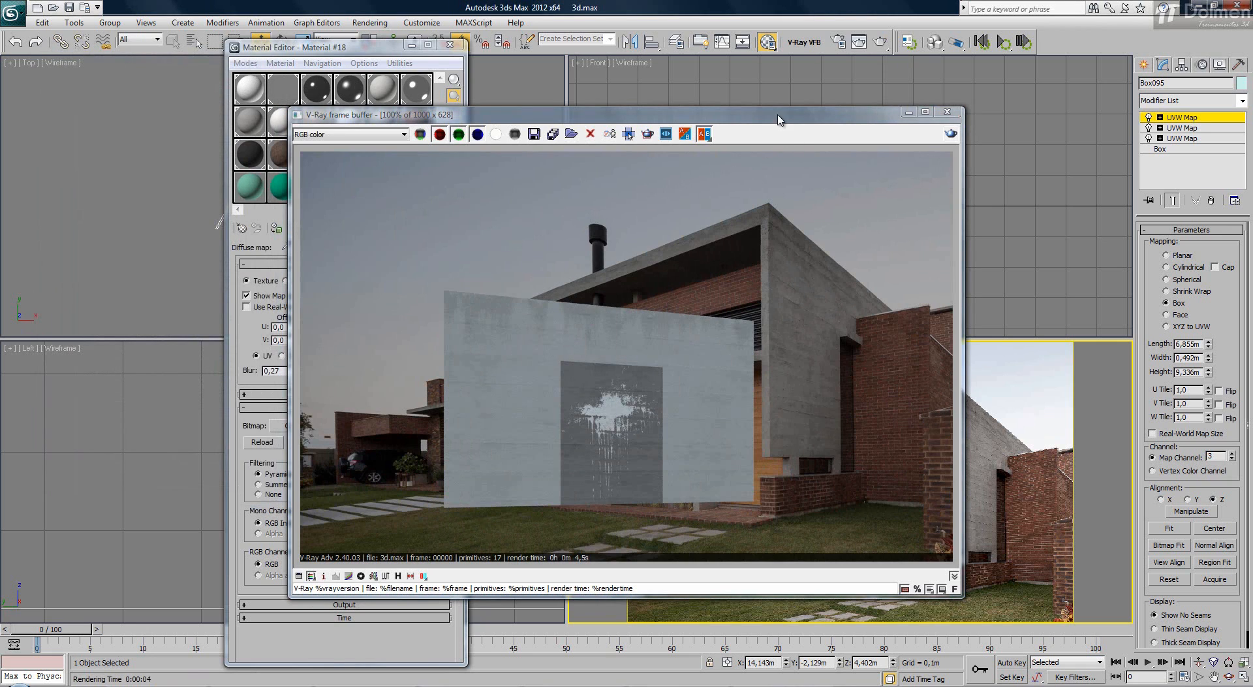
# Test-render the camera view with U and V tiling enabled for dirt_15, and turn both tilings off again
pyautogui.moveTo(636, 114); pyautogui.dragTo(416, 101)
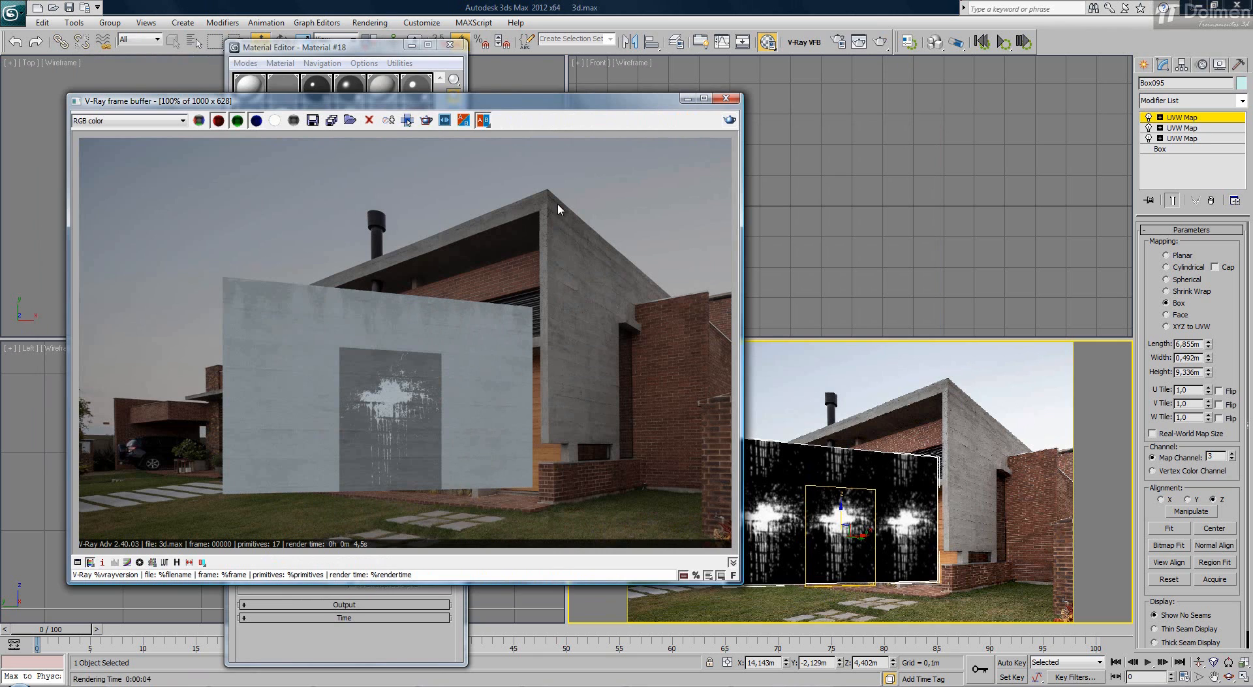
pyautogui.click(421, 51)
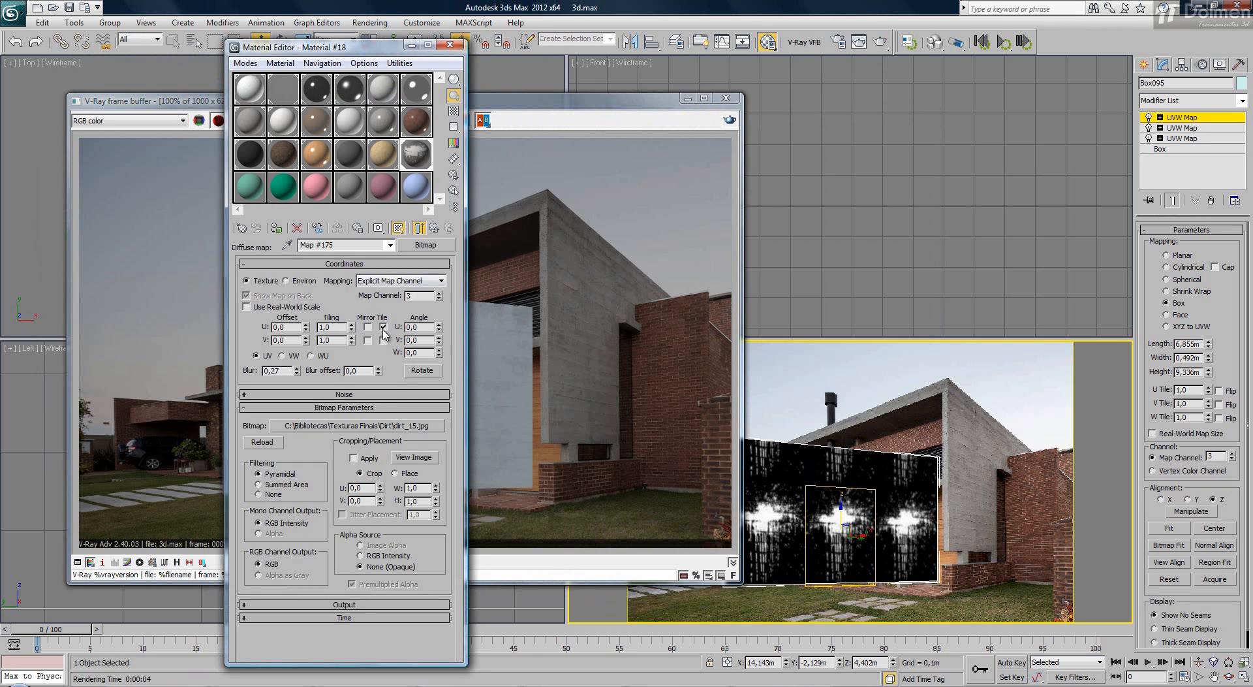
pyautogui.click(731, 121)
pyautogui.click(731, 121)
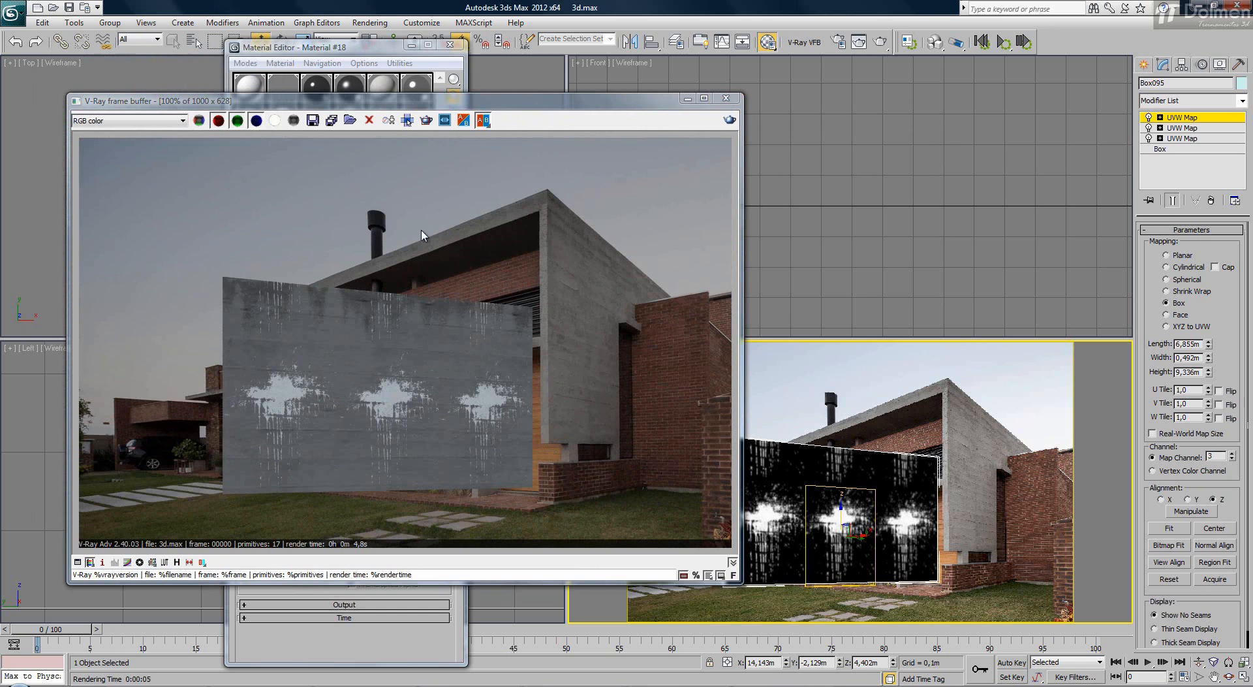
pyautogui.click(365, 247)
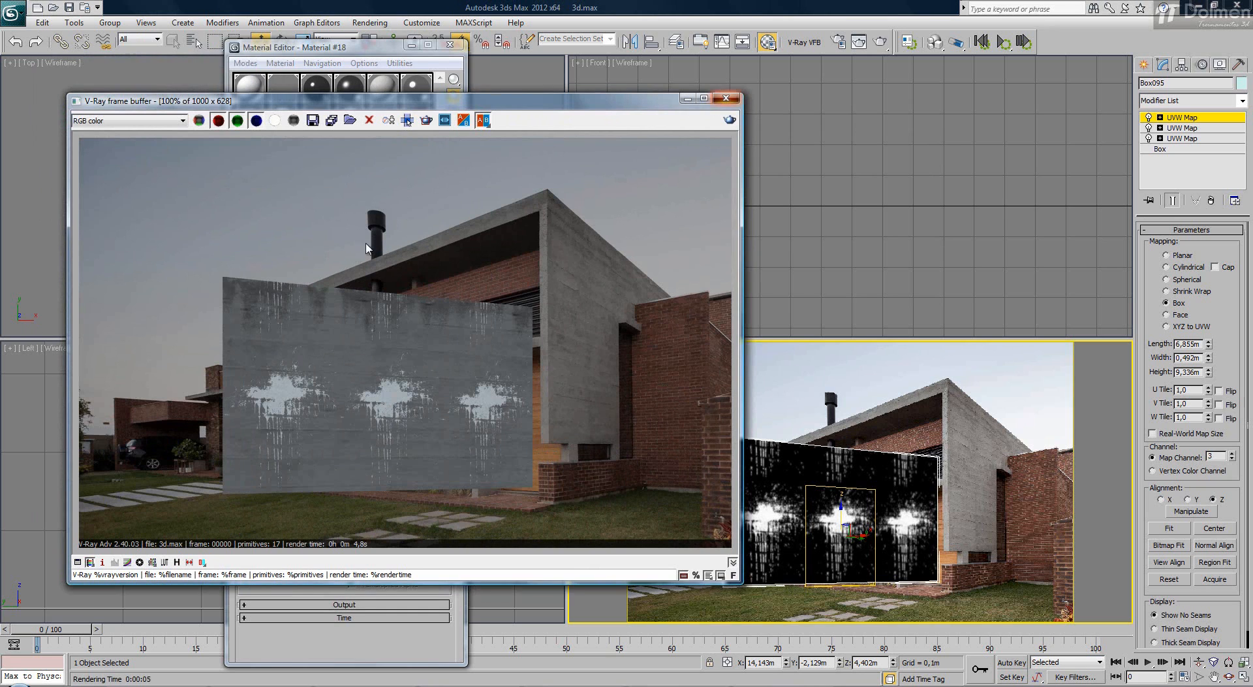
pyautogui.press('Escape')
pyautogui.click(383, 326)
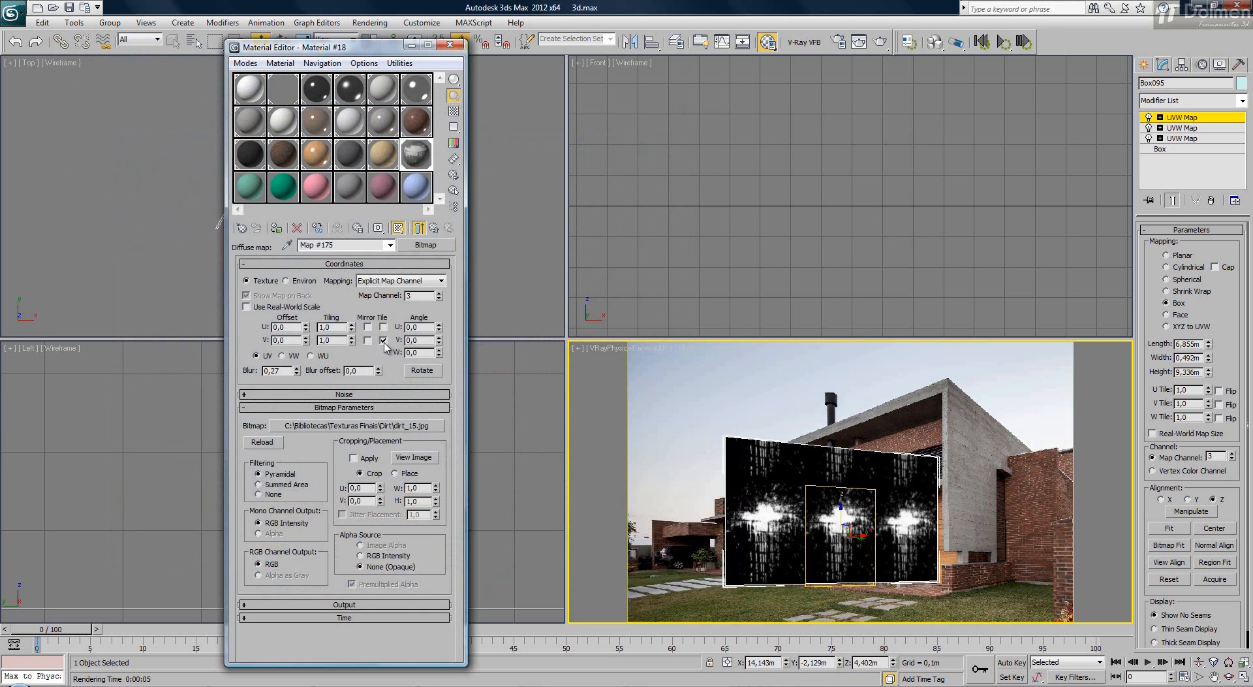
pyautogui.click(383, 340)
# Invert the output of the dirt_15 map and render the camera view to check the isolated stain
pyautogui.click(380, 604)
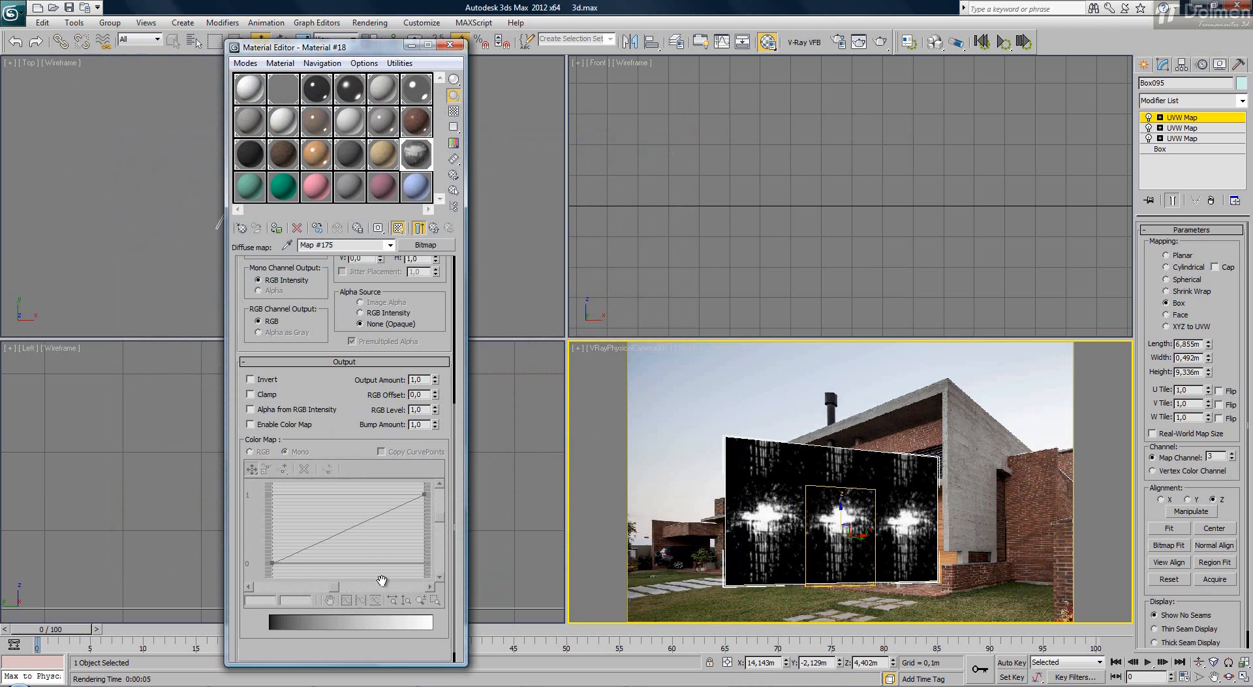
pyautogui.click(265, 385)
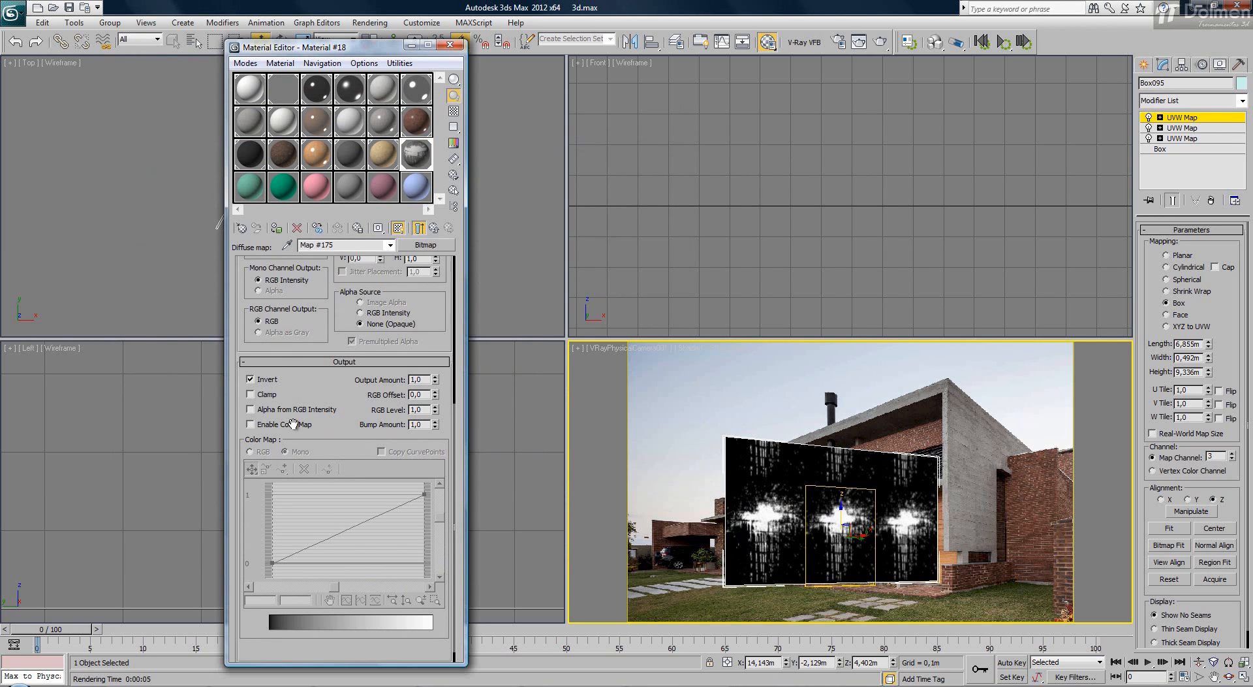
pyautogui.click(880, 43)
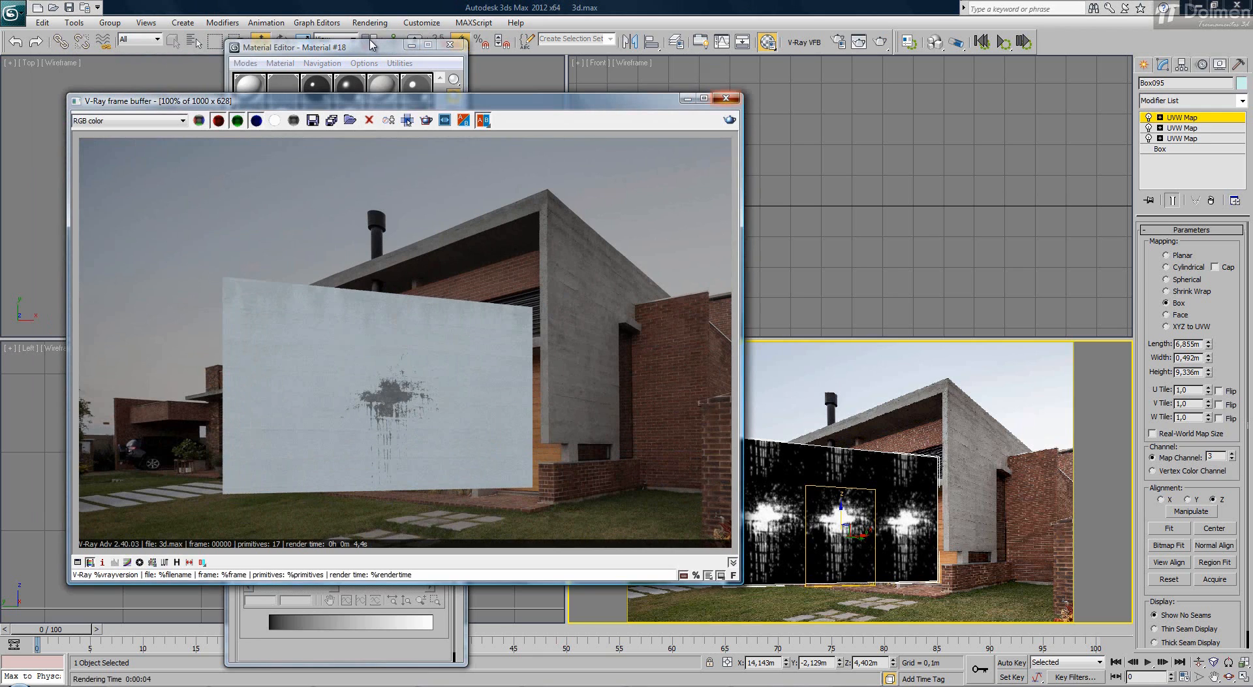
pyautogui.click(726, 98)
# Return to the blend material, set coat 2's blend amount color to a gray of value 27 and render
pyautogui.click(433, 229)
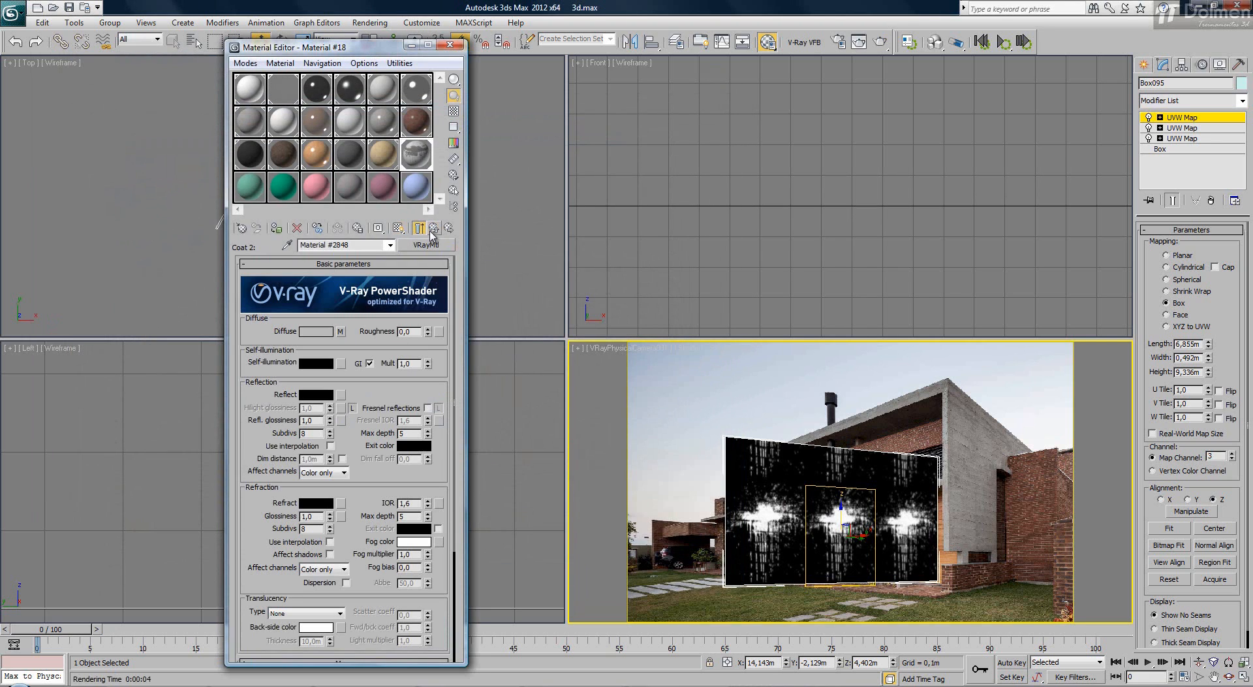
pyautogui.click(434, 228)
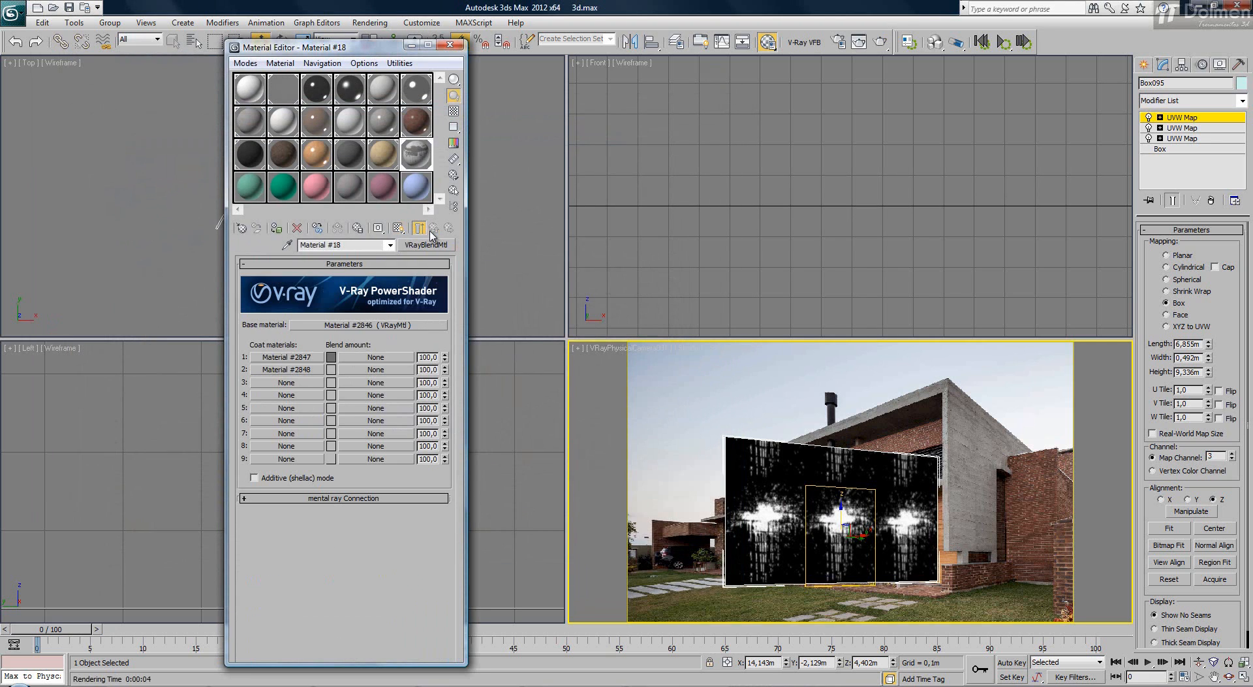
pyautogui.click(332, 370)
pyautogui.moveTo(717, 119); pyautogui.dragTo(716, 114)
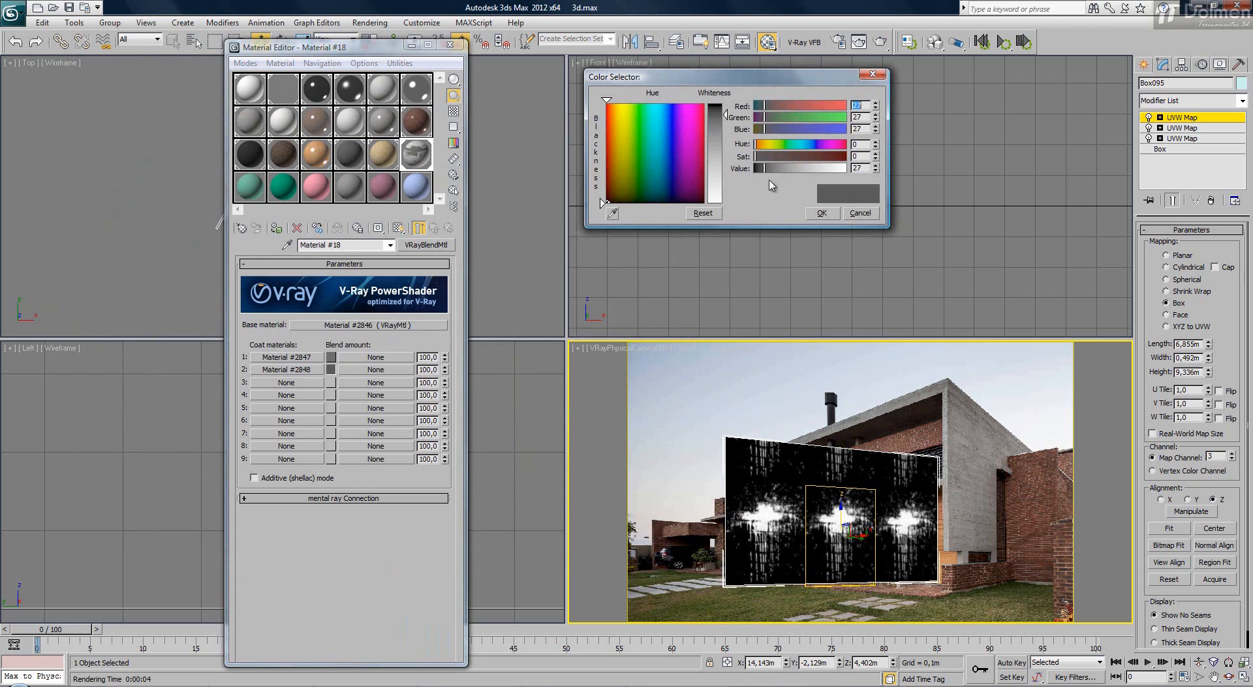
pyautogui.click(886, 47)
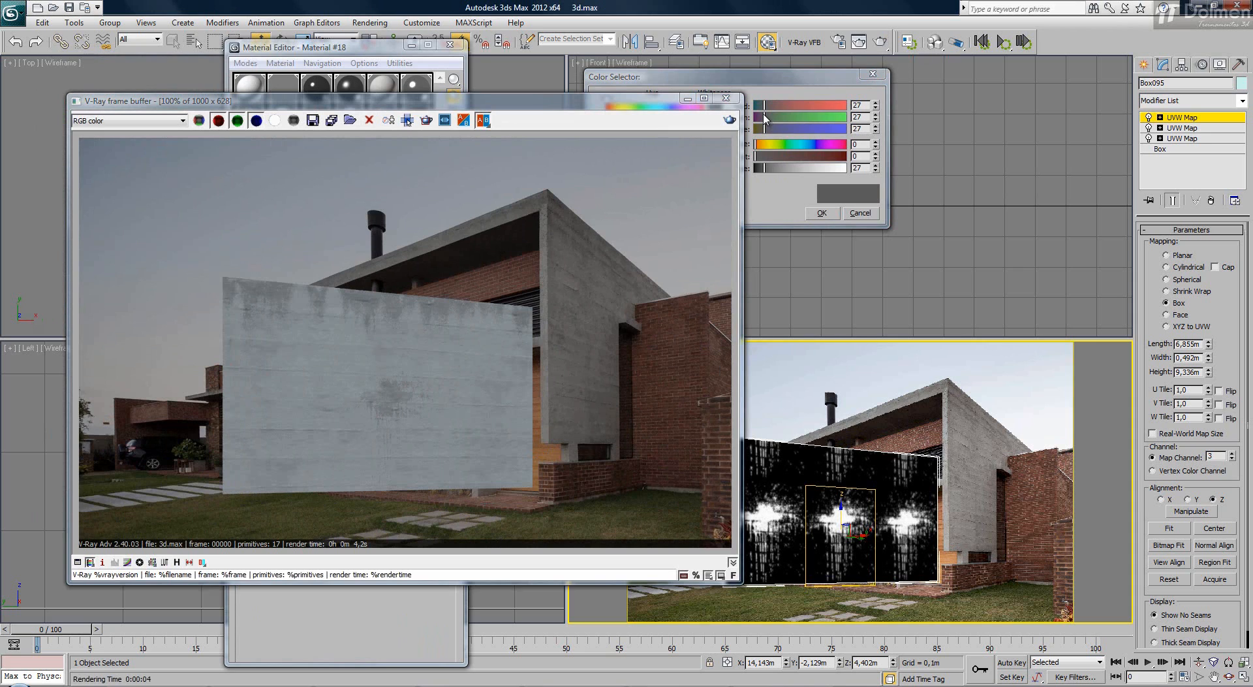
# Raise coat 2's blend amount color to gray value 39, render the result and close the Material Editor
pyautogui.click(776, 187)
pyautogui.moveTo(726, 123); pyautogui.dragTo(726, 127)
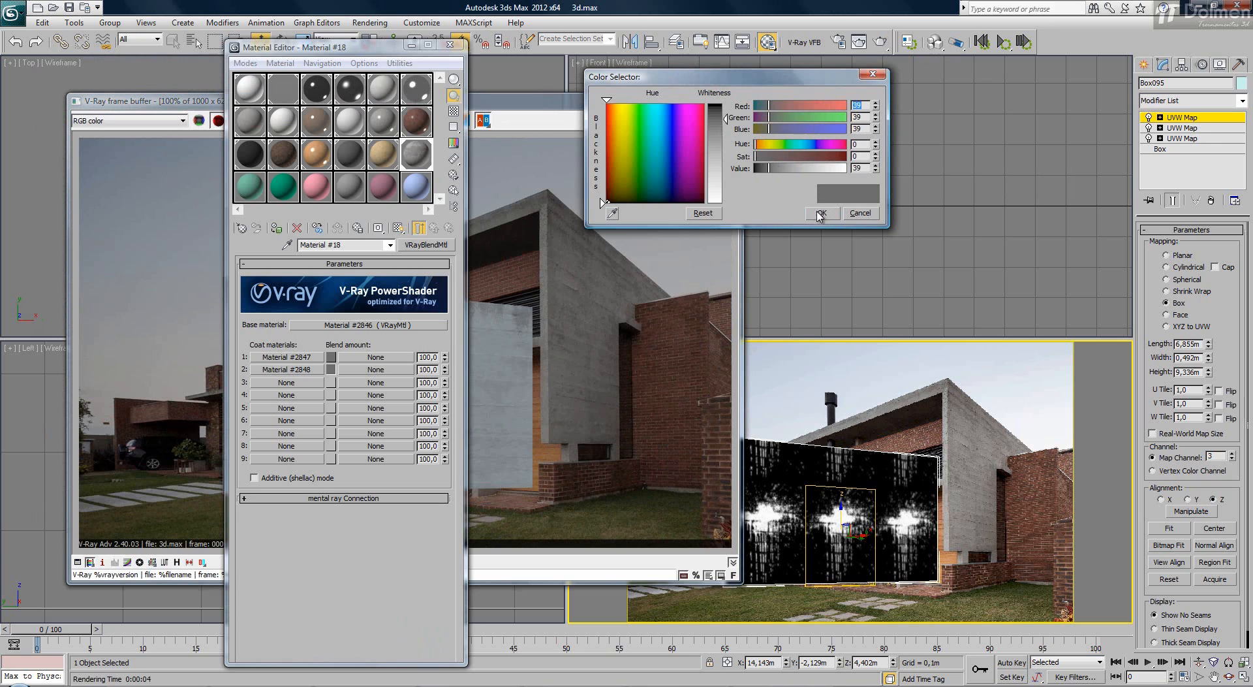
pyautogui.click(881, 42)
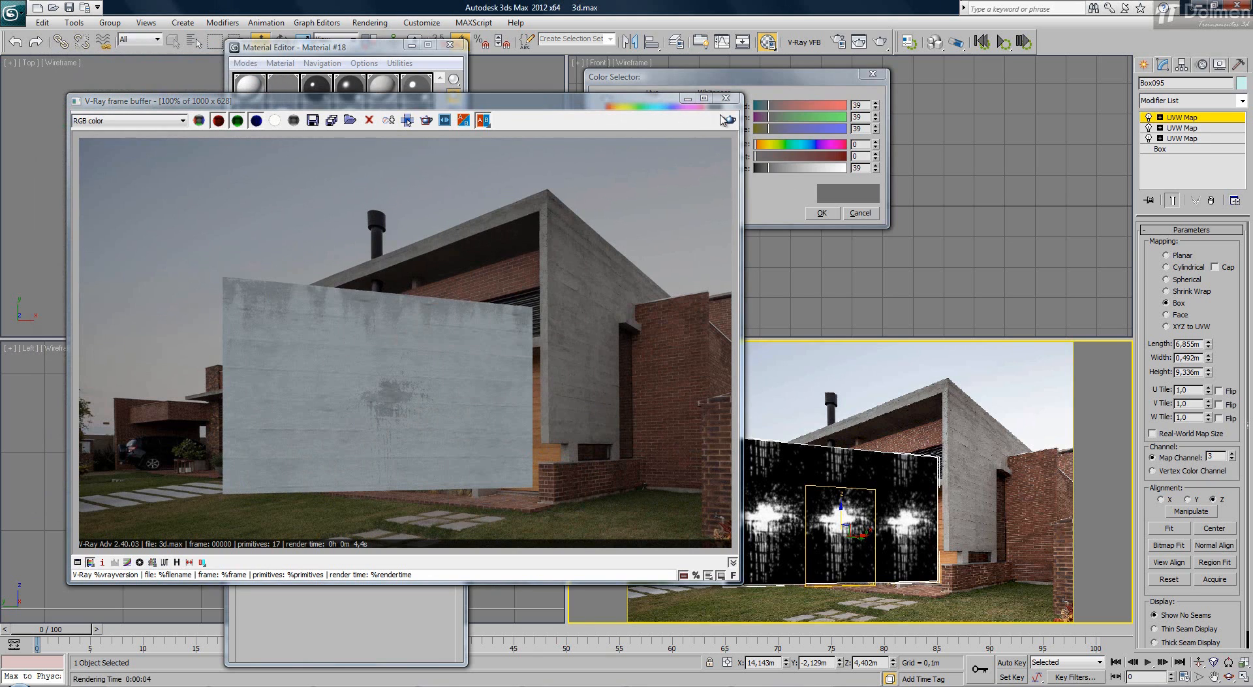
pyautogui.click(824, 214)
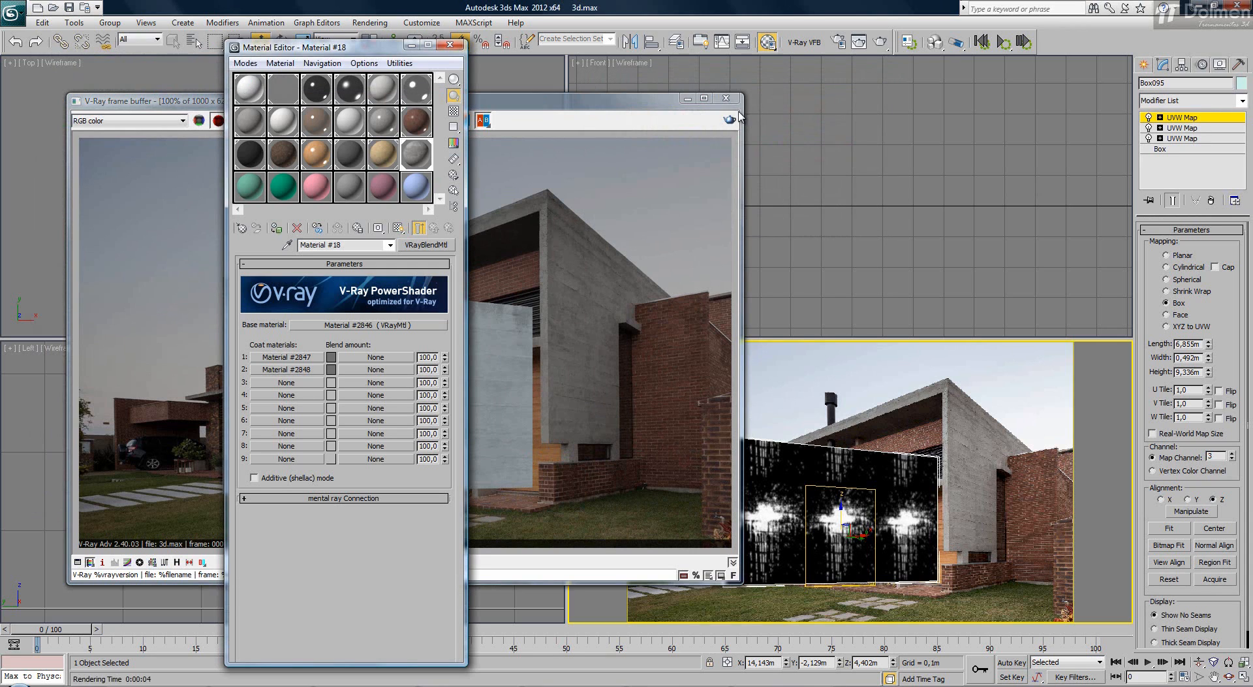
pyautogui.click(449, 45)
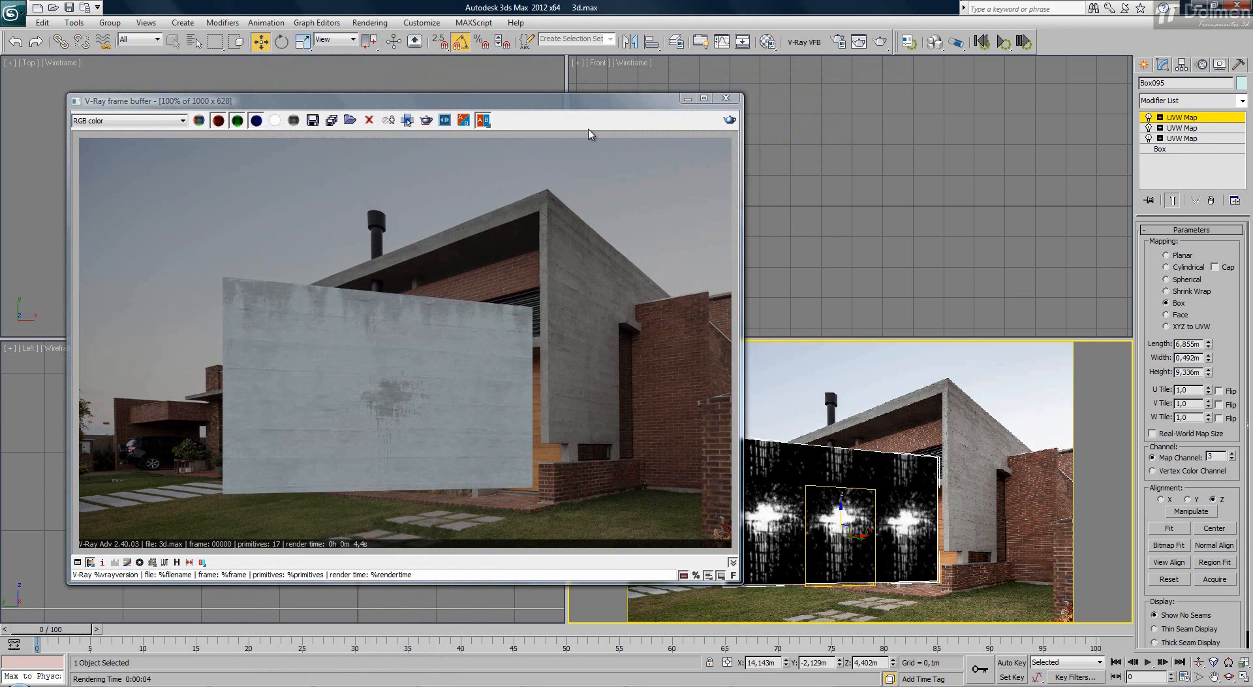